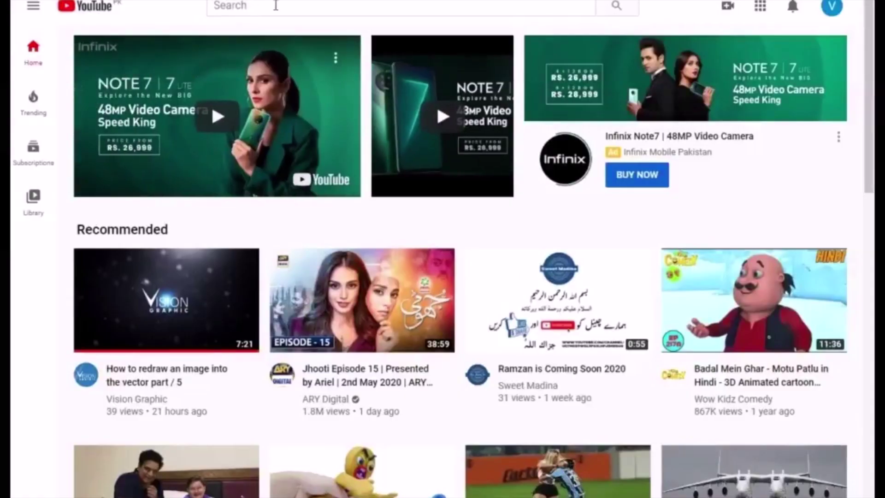
Search YouTube for 'vision graphic' and open the Vision Graphic channel page.
{"action": "left_click", "coordinate": [275, 6]}
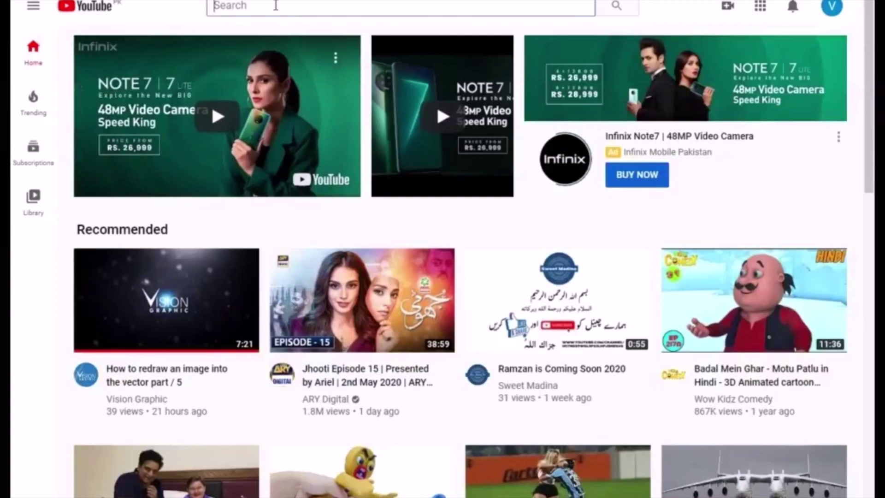
{"action": "type", "text": "f"}
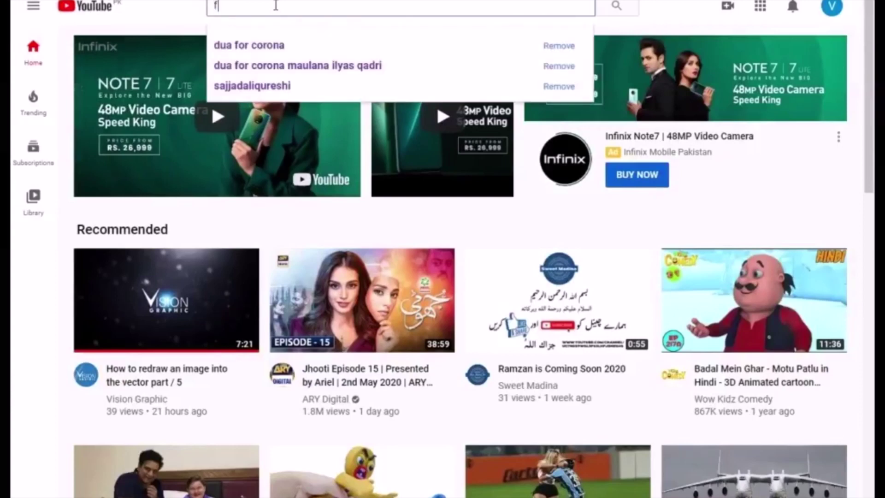
{"action": "key", "text": "BackSpace"}
{"action": "type", "text": "b"}
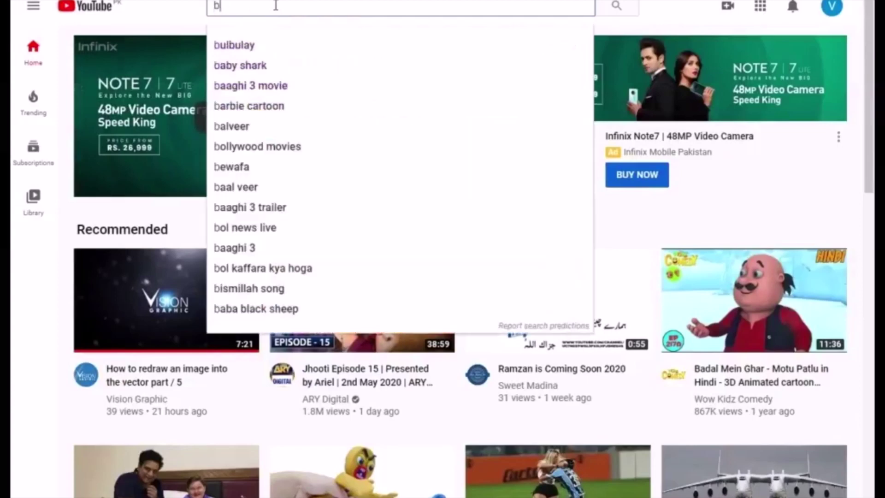
{"action": "key", "text": "BackSpace"}
{"action": "type", "text": "viva"}
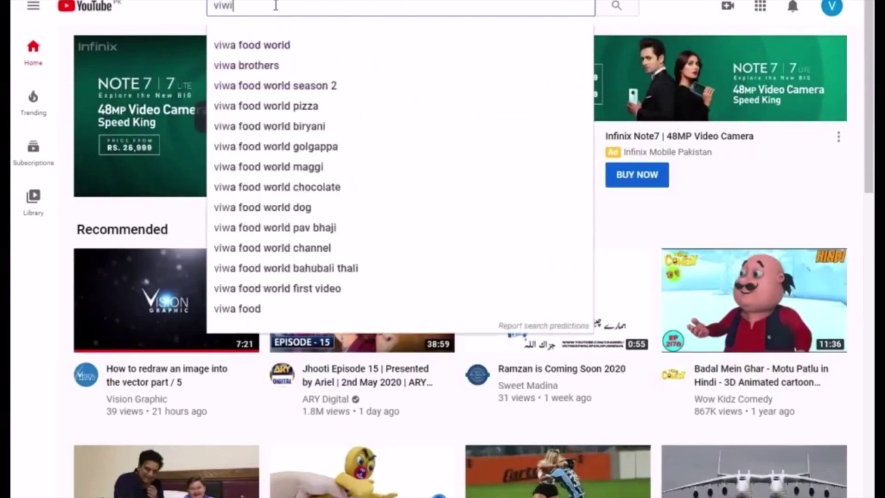
{"action": "key", "text": "BackSpace"}
{"action": "key", "text": "BackSpace"}
{"action": "type", "text": "sio"}
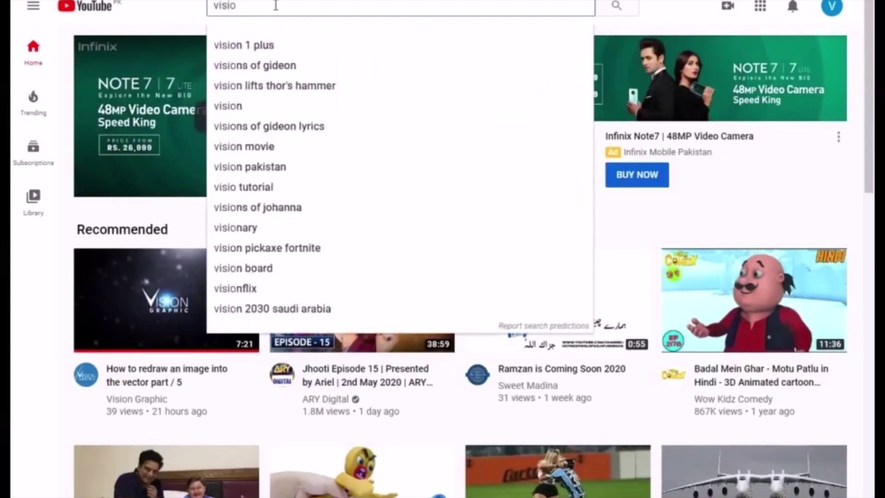
{"action": "type", "text": "n"}
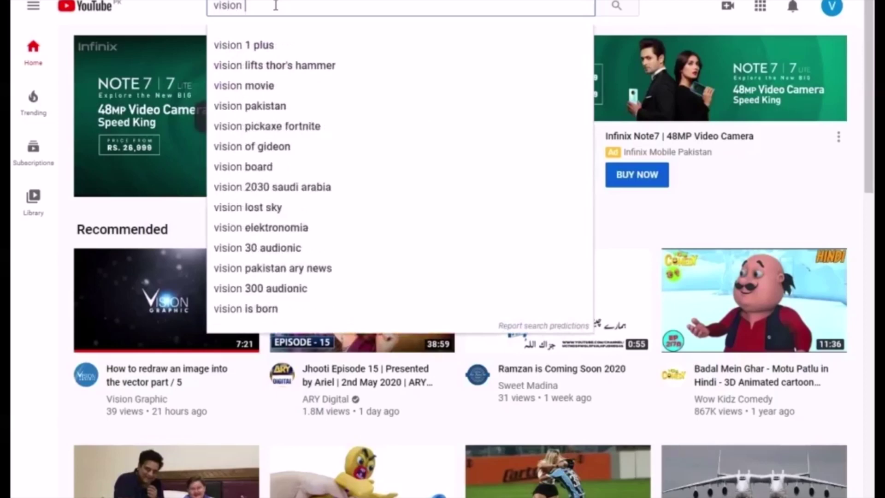
{"action": "type", "text": " graph"}
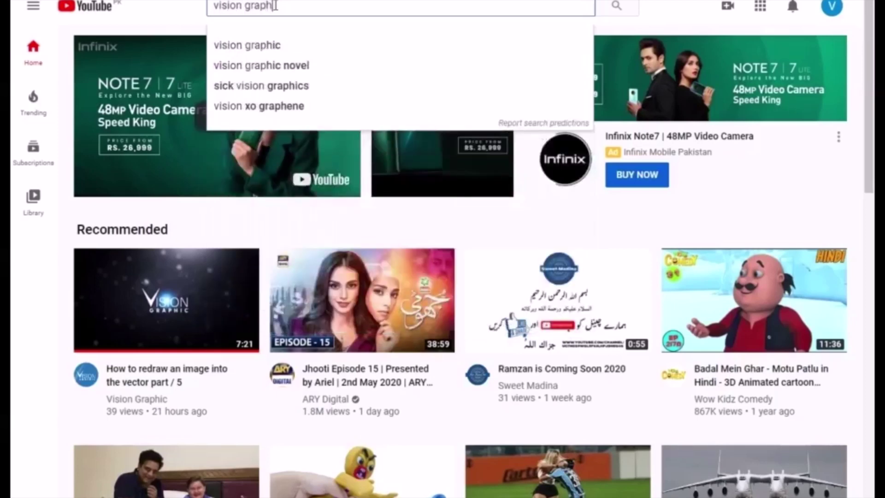
{"action": "type", "text": "ic"}
{"action": "key", "text": "Return"}
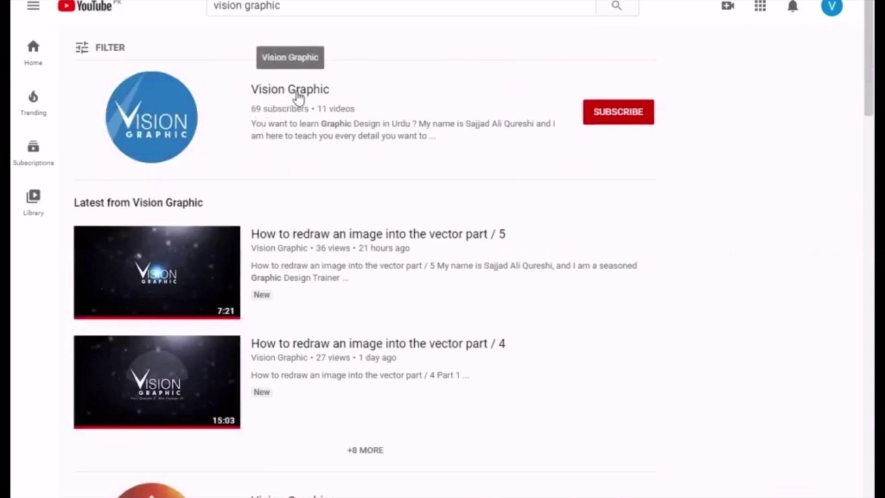
{"action": "left_click", "coordinate": [298, 92]}
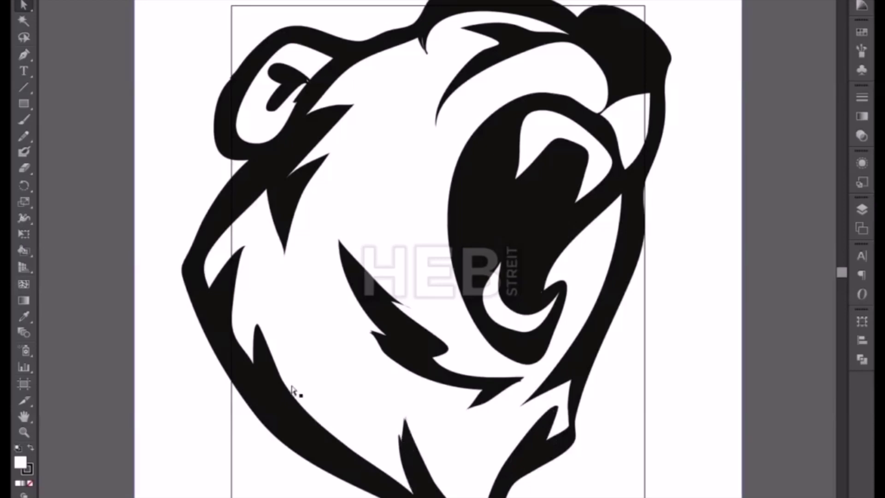
Zoom in and draw a two-anchor Pen curve along the outer edge of the bear's ear.
{"action": "key", "text": "p"}
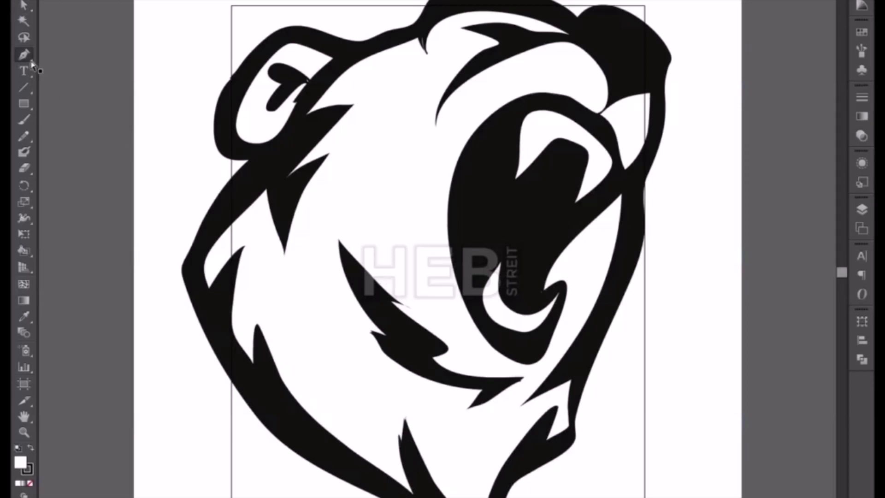
{"action": "key", "text": "ctrl+plus"}
{"action": "key", "text": "ctrl+plus"}
{"action": "key", "text": "ctrl+plus"}
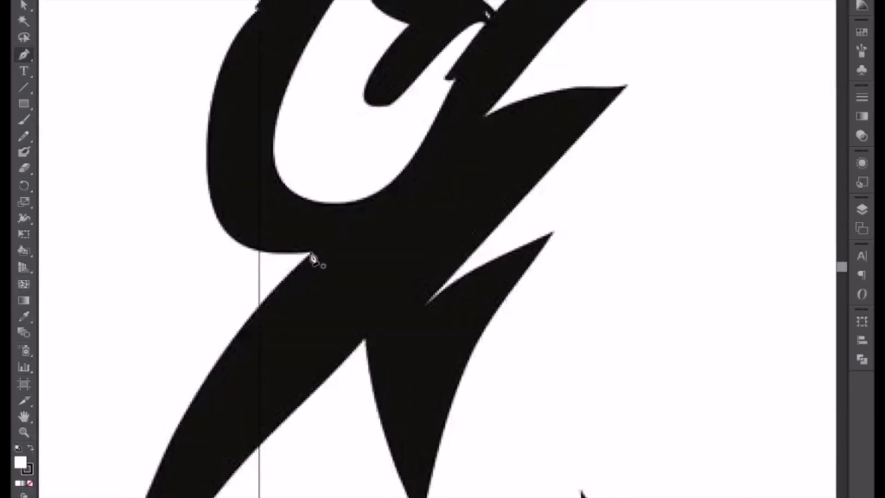
{"action": "left_click_drag", "start_coordinate": [311, 253], "coordinate": [210, 276]}
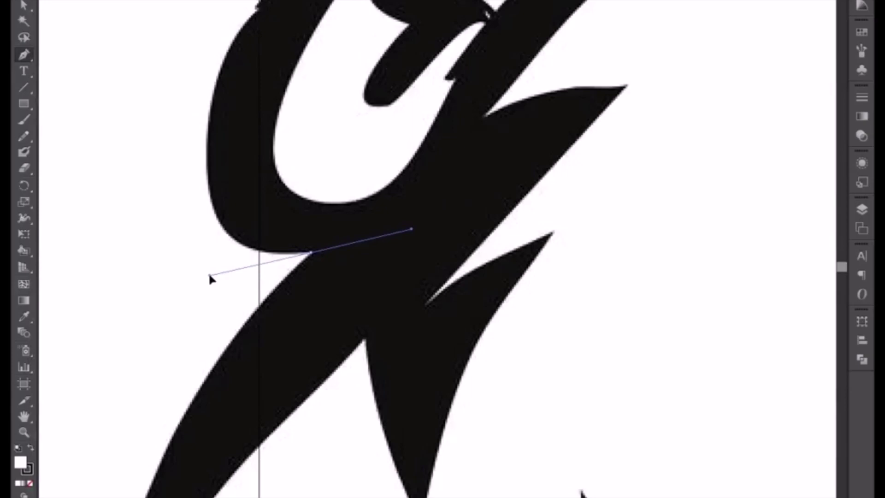
{"action": "left_click_drag", "start_coordinate": [209, 274], "coordinate": [204, 273]}
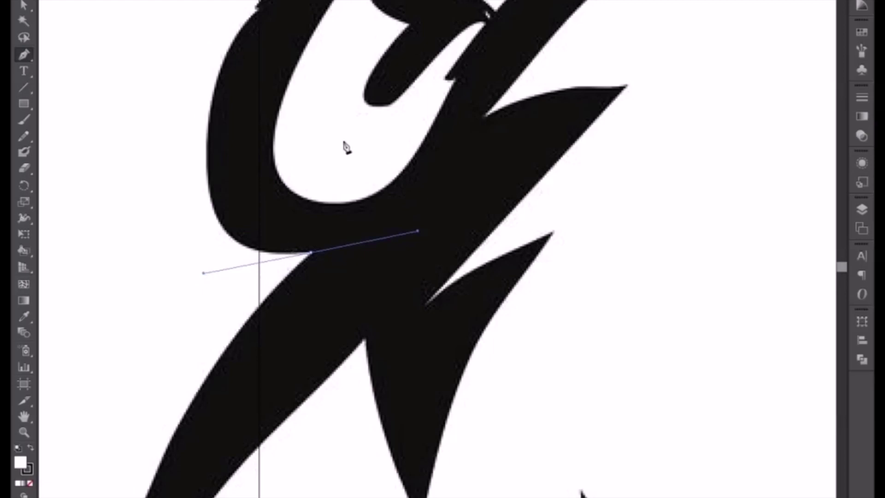
{"action": "scroll", "coordinate": [276, 226], "scroll_direction": "up", "scroll_amount": 5}
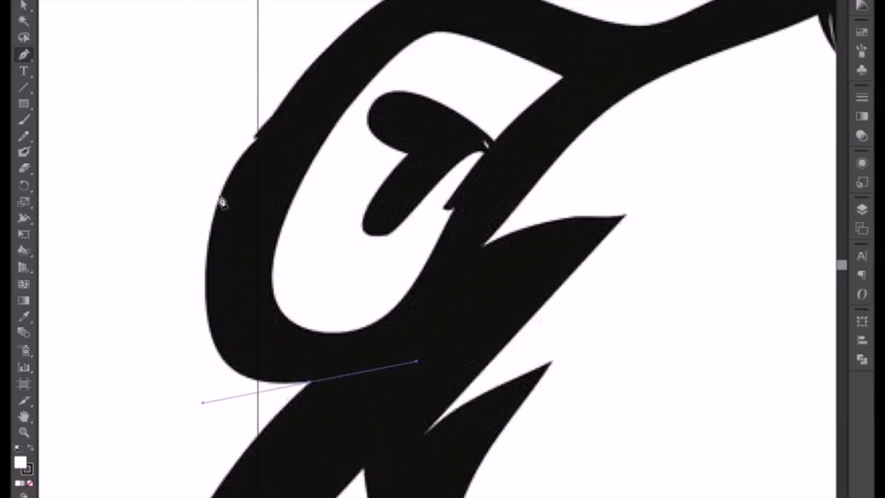
{"action": "mouse_move", "coordinate": [221, 200]}
{"action": "left_mouse_down"}
{"action": "mouse_move", "coordinate": [262, 144]}
{"action": "mouse_move", "coordinate": [351, 77]}
{"action": "mouse_move", "coordinate": [344, 53]}
{"action": "left_mouse_up"}
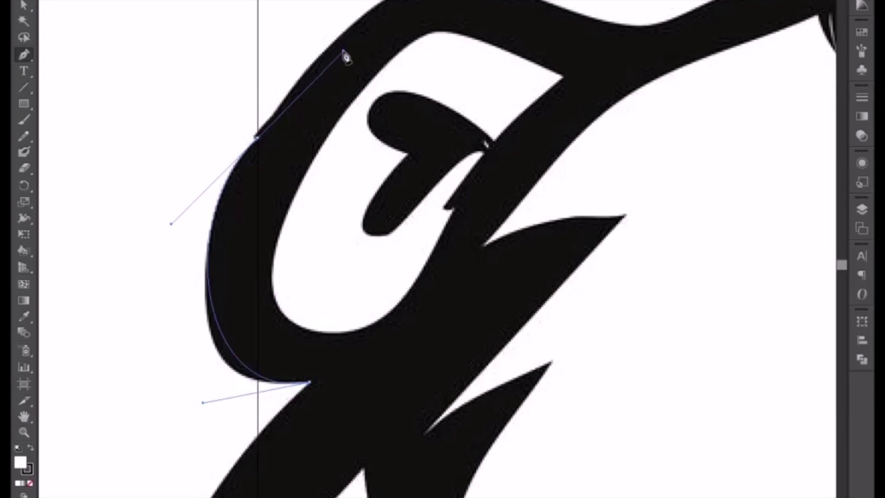
{"action": "left_click_drag", "start_coordinate": [344, 53], "coordinate": [344, 53]}
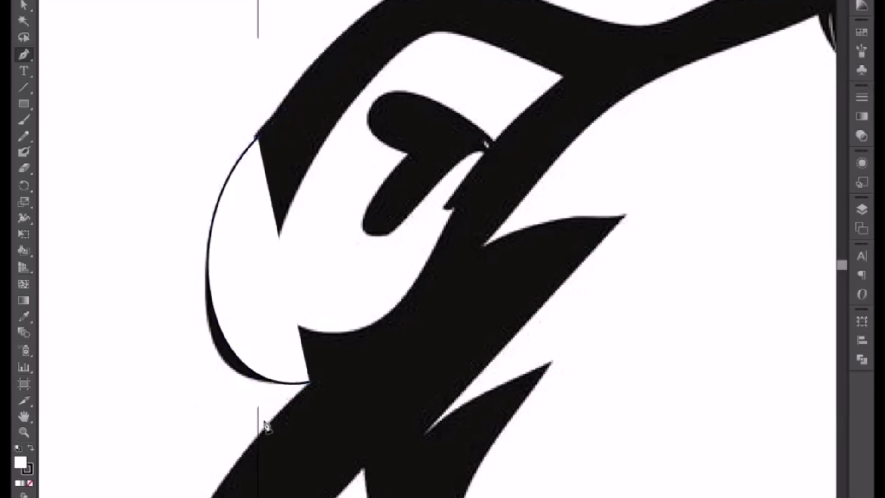
Give the curve no fill and a red #ff0000 stroke, then add an anchor near its lower bend.
{"action": "left_click", "coordinate": [31, 485]}
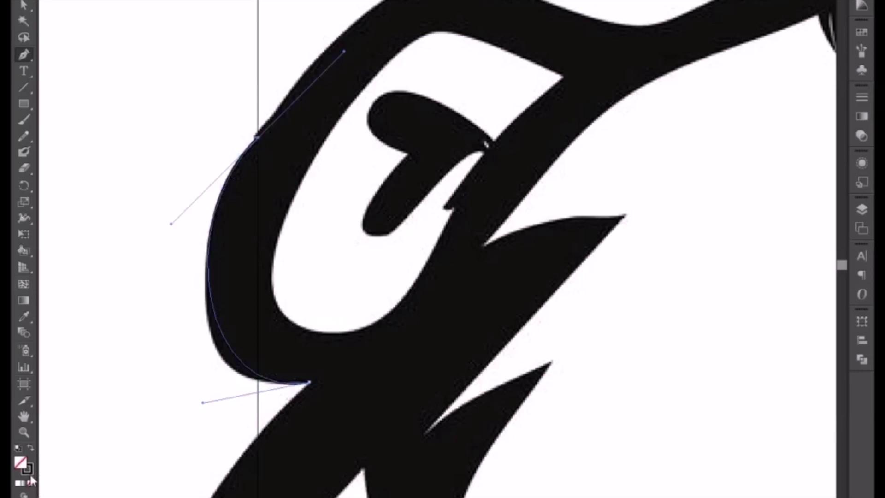
{"action": "left_click", "coordinate": [31, 475]}
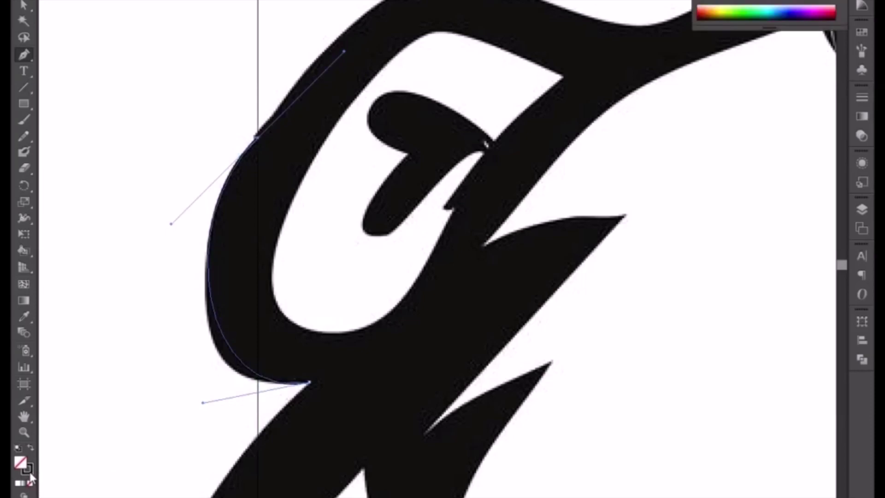
{"action": "double_click", "coordinate": [29, 474]}
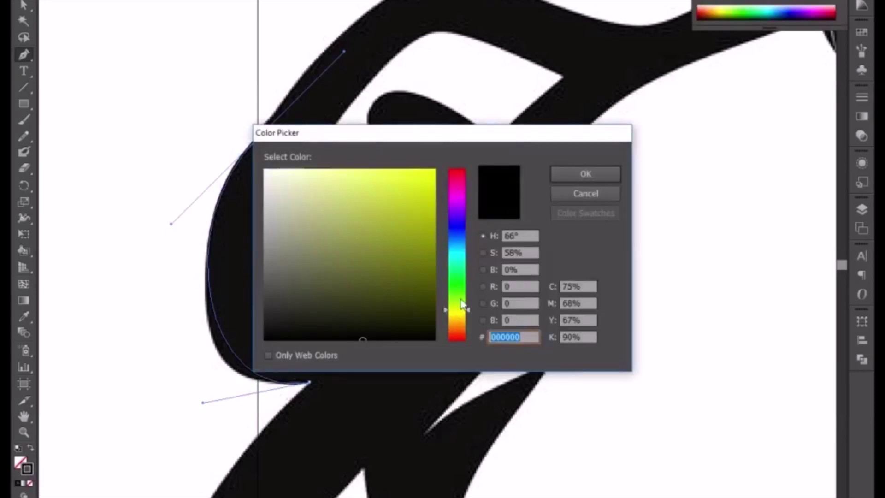
{"action": "mouse_move", "coordinate": [459, 181]}
{"action": "left_mouse_down"}
{"action": "mouse_move", "coordinate": [458, 166]}
{"action": "mouse_move", "coordinate": [439, 159]}
{"action": "left_mouse_up"}
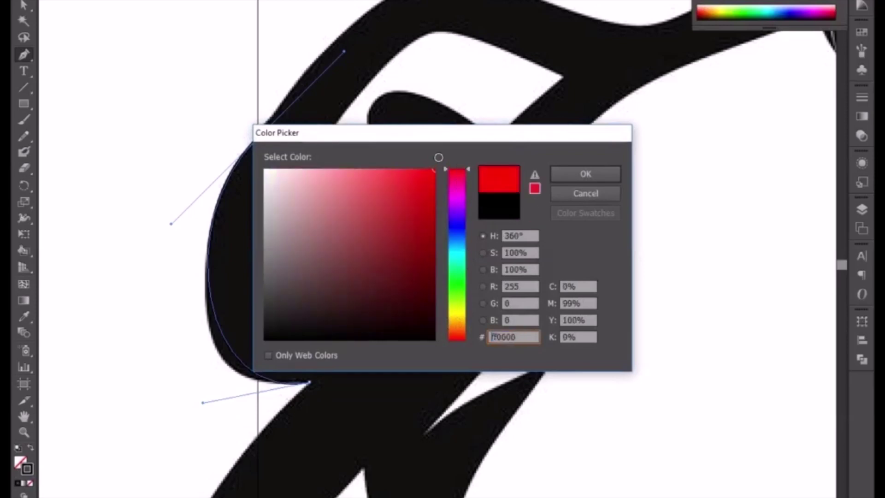
{"action": "left_click", "coordinate": [583, 173]}
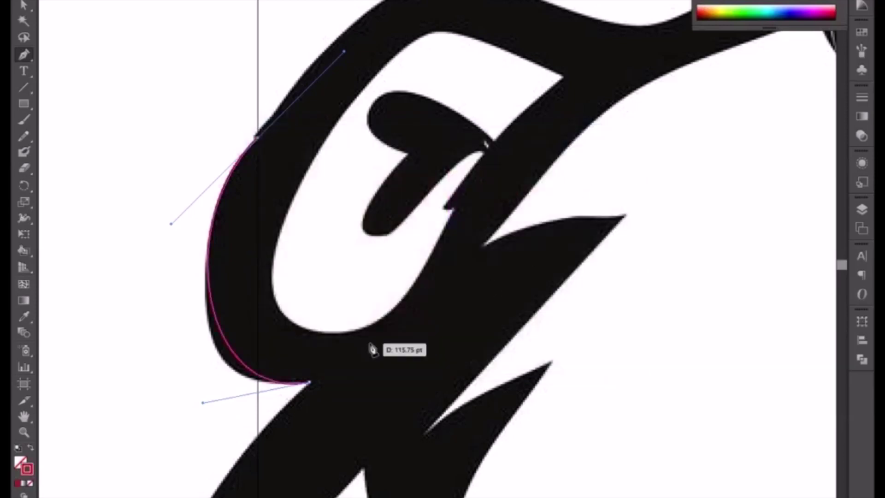
{"action": "left_click", "coordinate": [232, 353]}
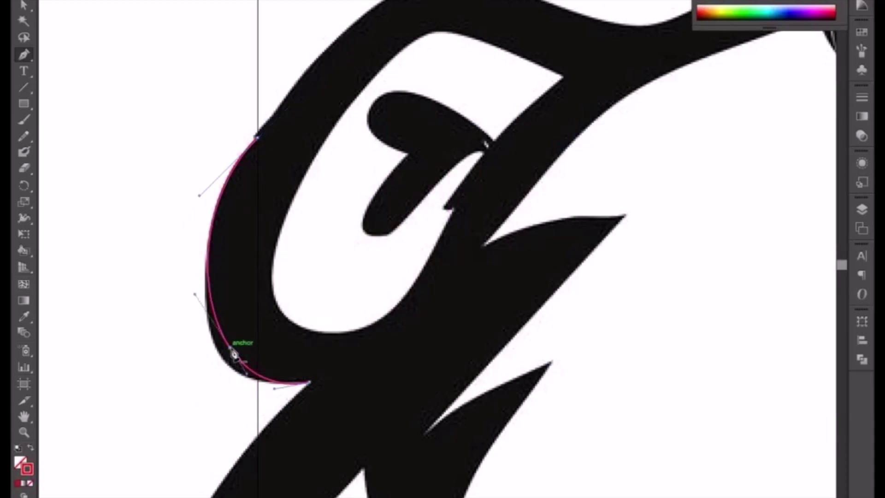
Move the middle anchor and adjust the top and bottom handles so the red curve hugs the ear edge.
{"action": "key", "text": "a"}
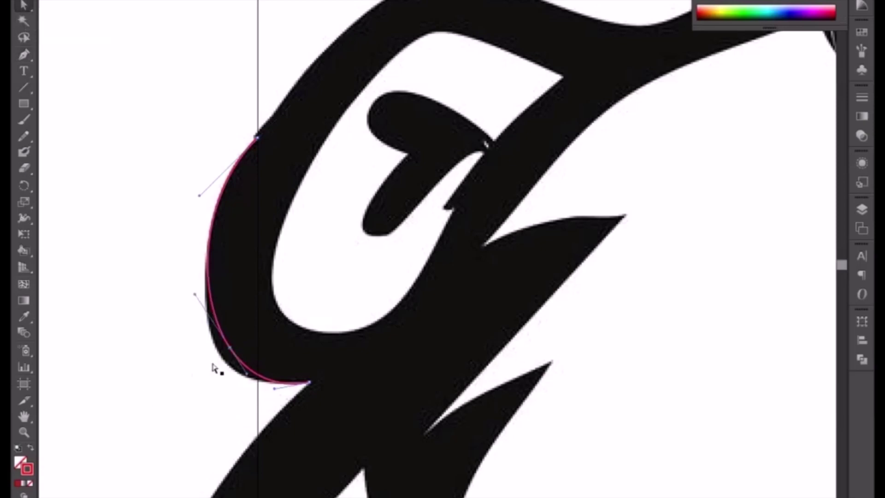
{"action": "left_click", "coordinate": [230, 349]}
{"action": "left_click_drag", "start_coordinate": [232, 351], "coordinate": [221, 361]}
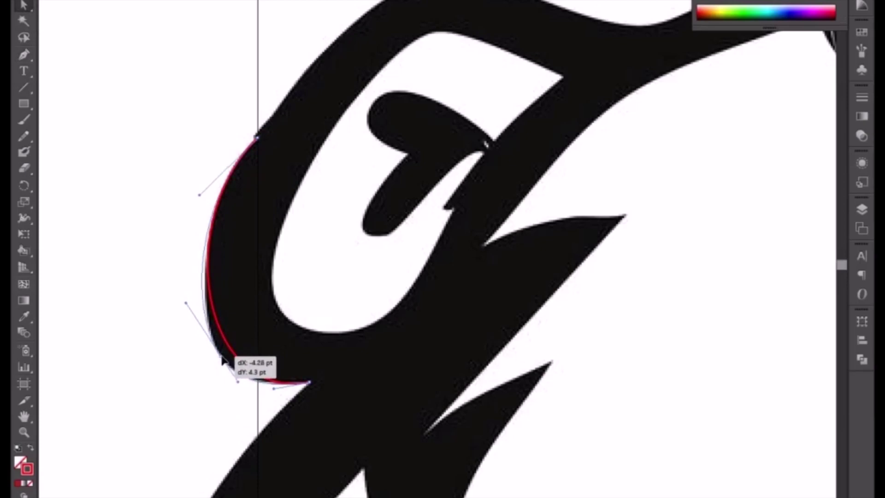
{"action": "left_click_drag", "start_coordinate": [221, 361], "coordinate": [224, 361]}
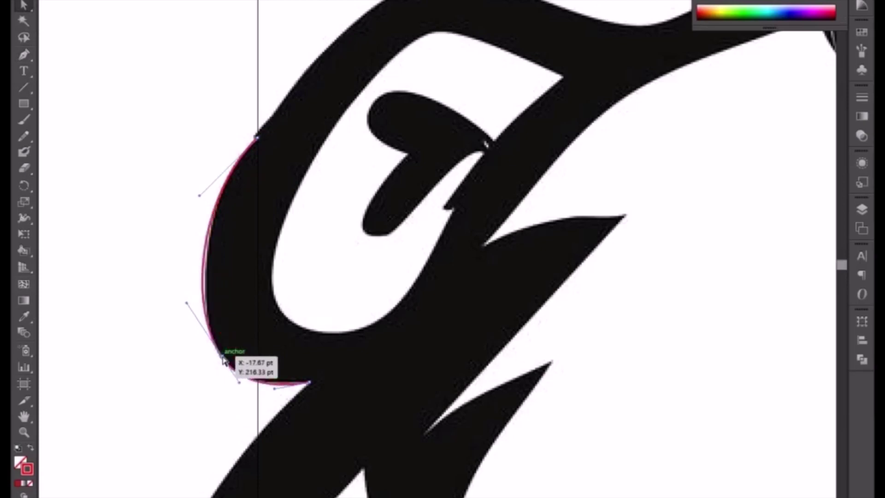
{"action": "left_click", "coordinate": [205, 194]}
{"action": "left_click_drag", "start_coordinate": [210, 185], "coordinate": [209, 180]}
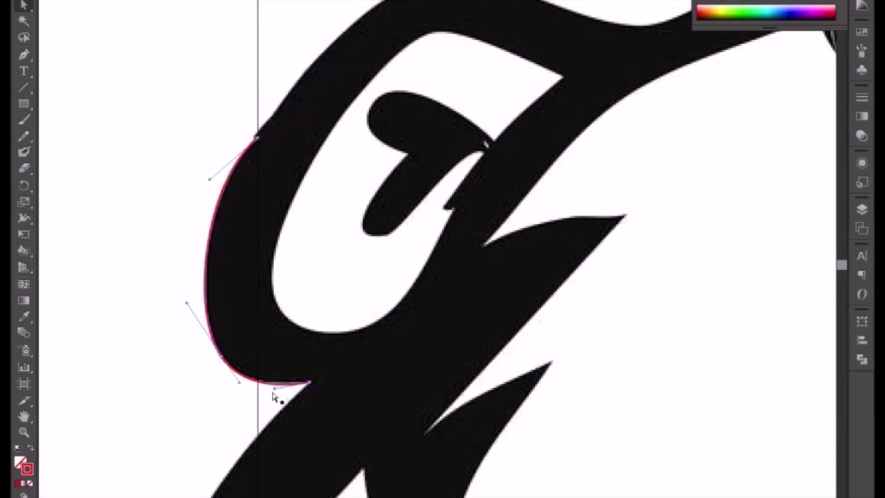
{"action": "left_click_drag", "start_coordinate": [274, 389], "coordinate": [281, 383]}
Continue the path from its top anchor with curved anchors around the ear top and along the head's top edge.
{"action": "left_click", "coordinate": [257, 139]}
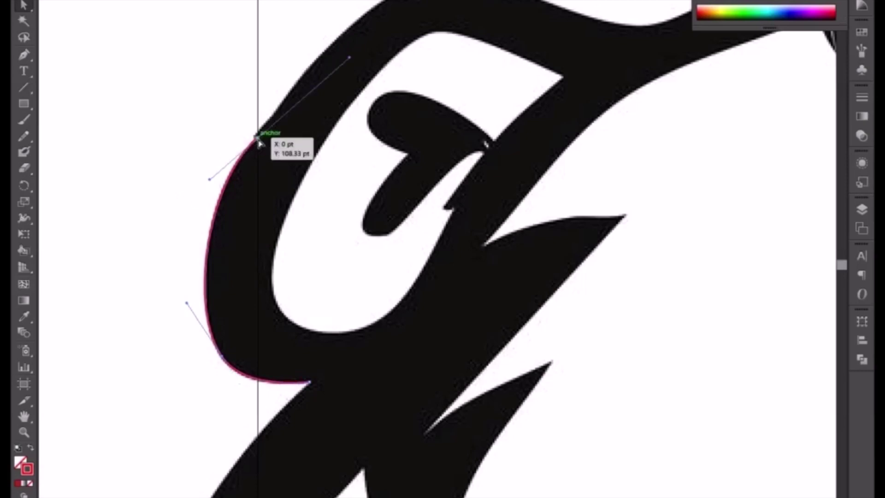
{"action": "left_click", "coordinate": [27, 55]}
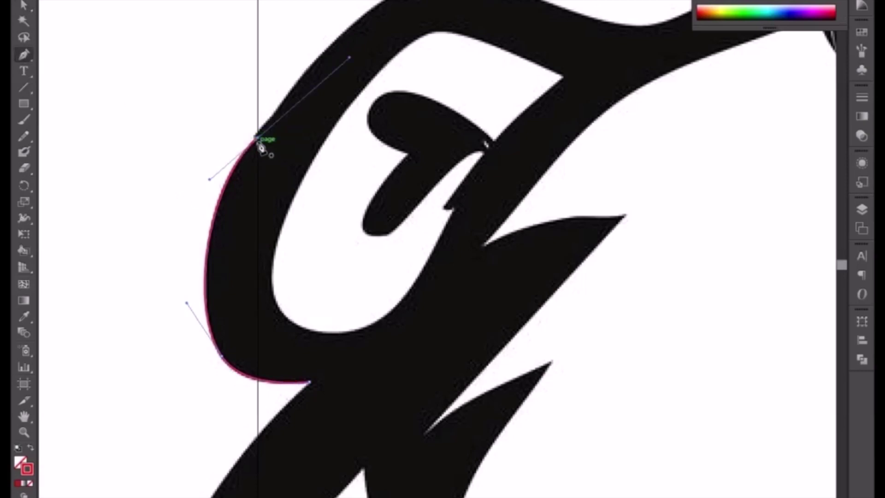
{"action": "mouse_move", "coordinate": [259, 141]}
{"action": "left_mouse_down"}
{"action": "mouse_move", "coordinate": [264, 134]}
{"action": "mouse_move", "coordinate": [256, 141]}
{"action": "mouse_move", "coordinate": [292, 358]}
{"action": "mouse_move", "coordinate": [311, 350]}
{"action": "left_mouse_up"}
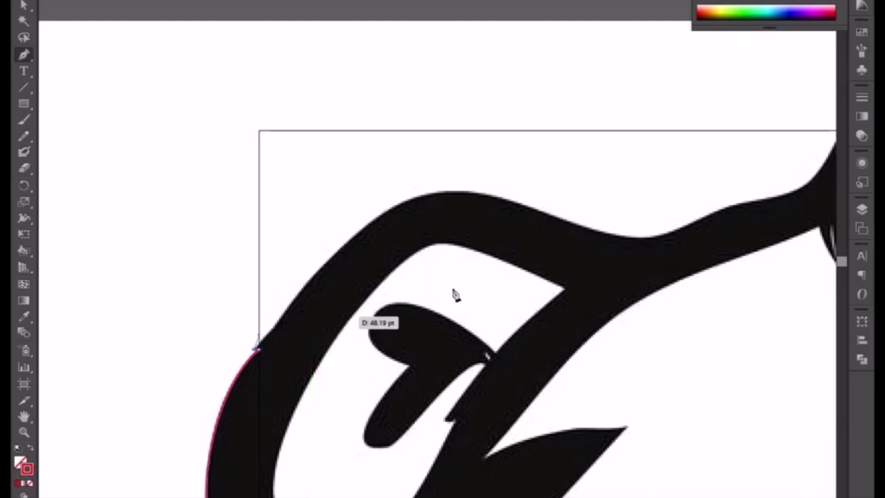
{"action": "mouse_move", "coordinate": [311, 350]}
{"action": "left_mouse_down"}
{"action": "mouse_move", "coordinate": [575, 249]}
{"action": "mouse_move", "coordinate": [457, 198]}
{"action": "mouse_move", "coordinate": [541, 203]}
{"action": "left_mouse_up"}
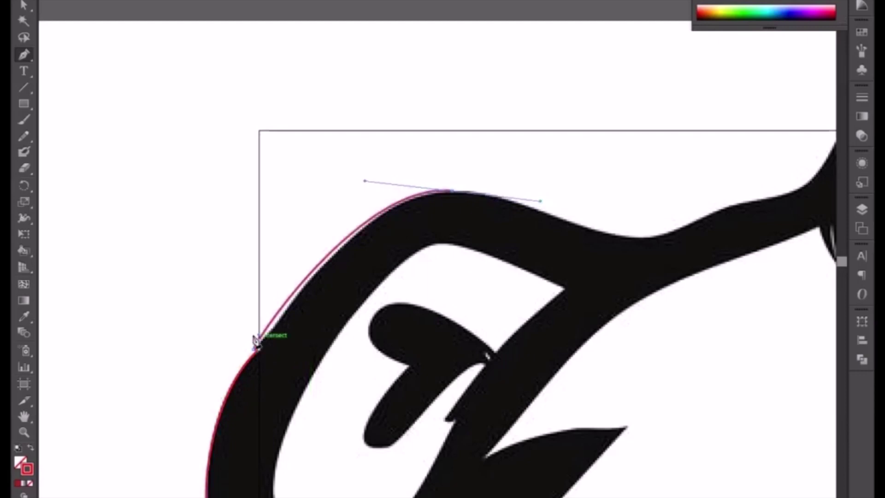
{"action": "mouse_move", "coordinate": [256, 347]}
{"action": "left_mouse_down"}
{"action": "mouse_move", "coordinate": [280, 339]}
{"action": "mouse_move", "coordinate": [287, 325]}
{"action": "left_mouse_up"}
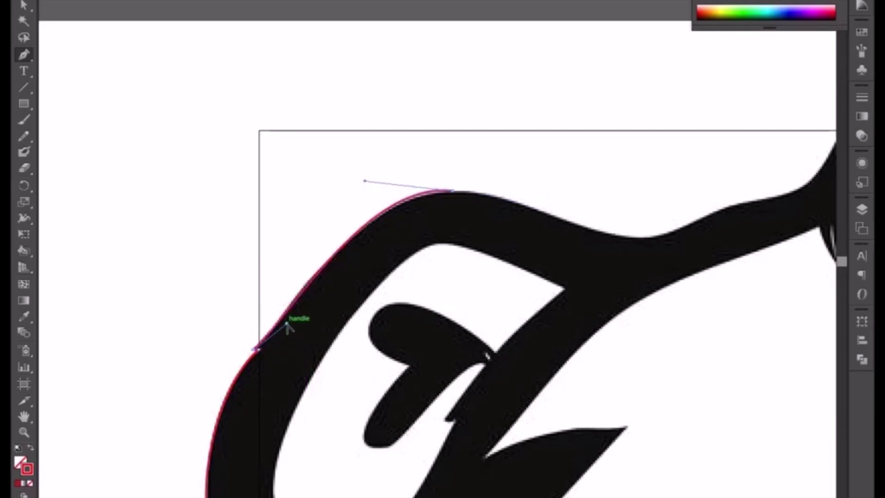
{"action": "scroll", "coordinate": [507, 244], "scroll_direction": "right", "scroll_amount": 1}
{"action": "scroll", "coordinate": [445, 248], "scroll_direction": "right", "scroll_amount": 5}
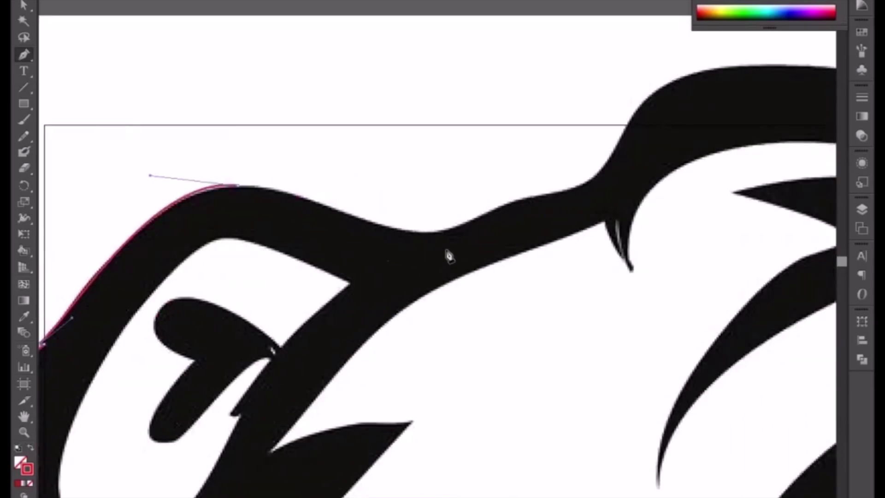
{"action": "left_click_drag", "start_coordinate": [446, 230], "coordinate": [505, 219]}
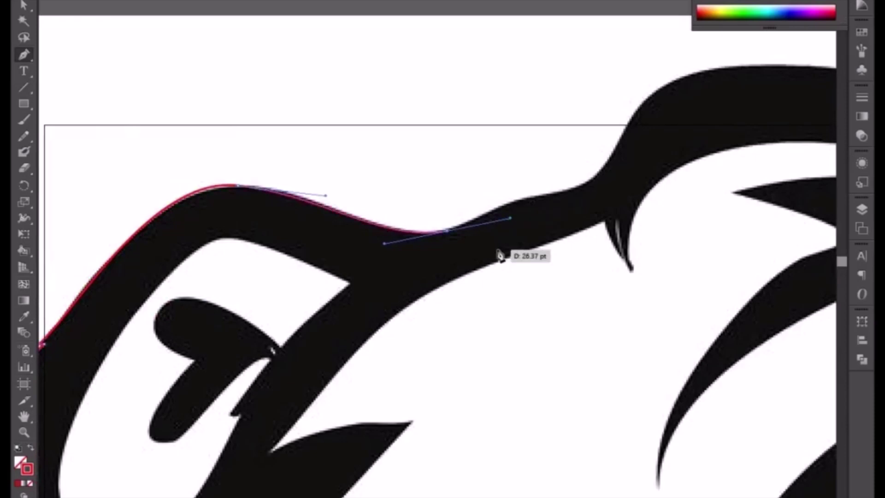
Nudge the upper-edge anchor so the curve fits, then pan to the next stretch of the head.
{"action": "left_click", "coordinate": [562, 198]}
{"action": "left_click", "coordinate": [528, 217]}
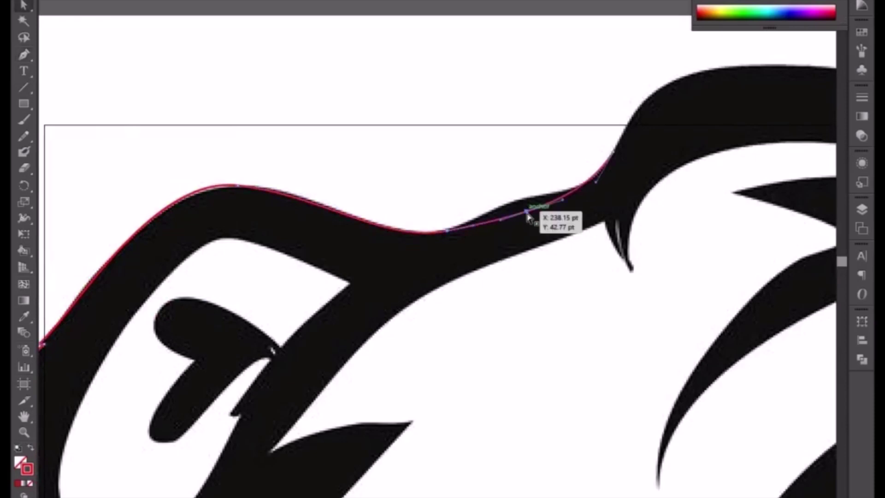
{"action": "left_click_drag", "start_coordinate": [522, 213], "coordinate": [516, 202]}
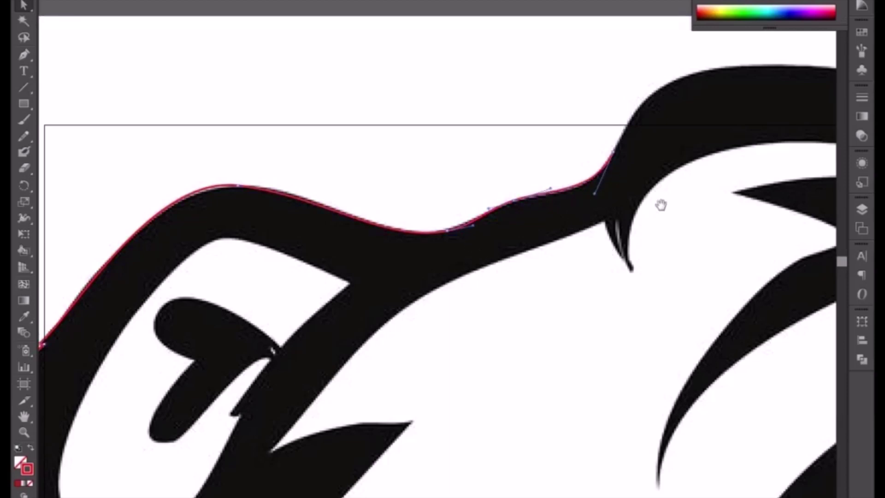
{"action": "left_click_drag", "start_coordinate": [661, 205], "coordinate": [292, 356]}
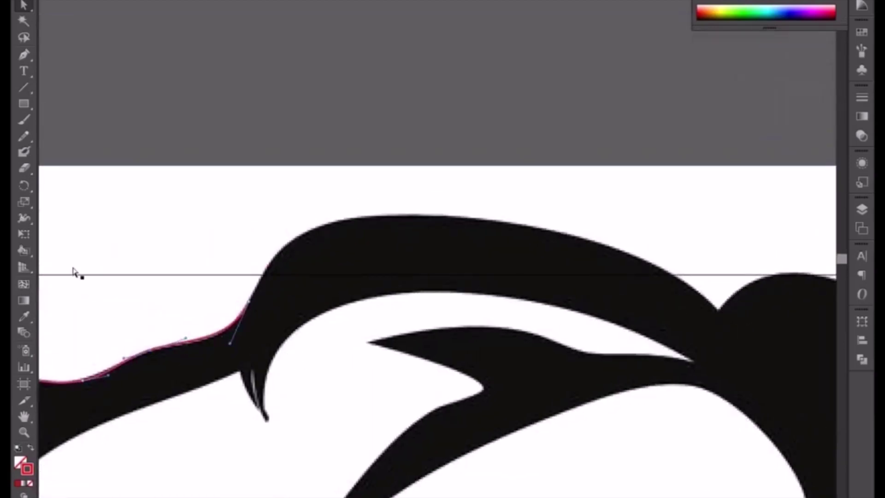
Resume the open path over the brow and into the notch, making a sharp corner there.
{"action": "left_click", "coordinate": [23, 56]}
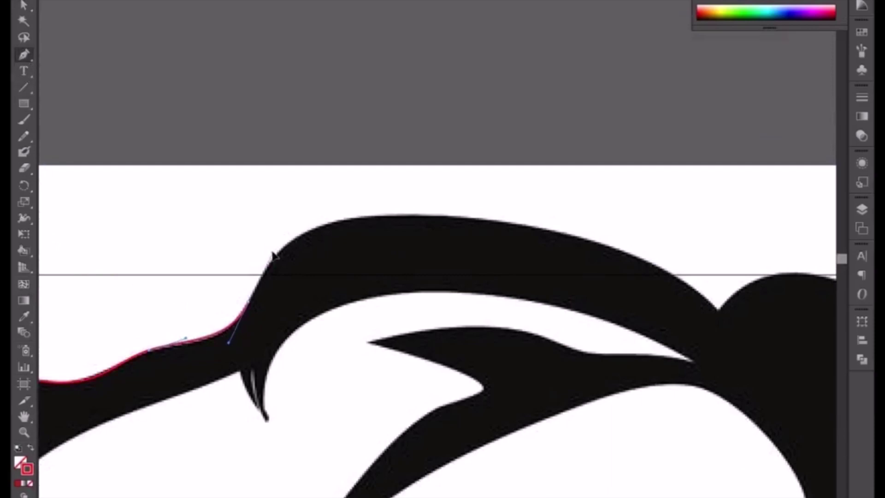
{"action": "left_click_drag", "start_coordinate": [273, 255], "coordinate": [275, 258]}
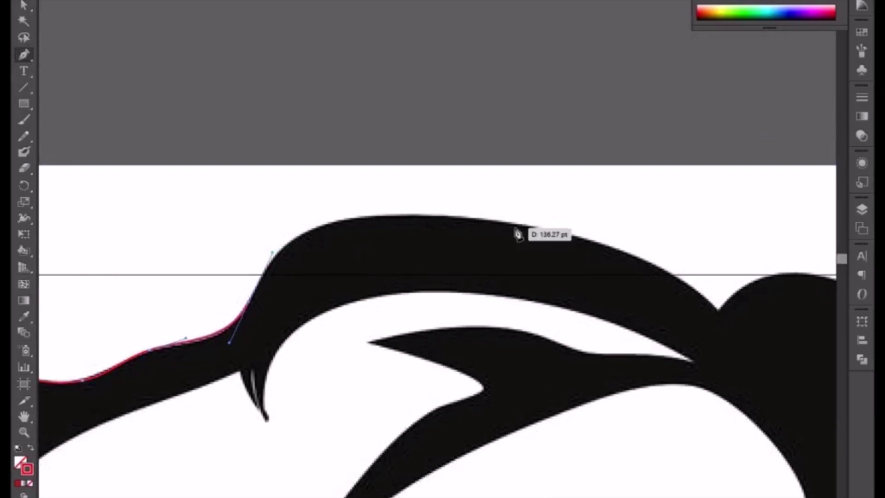
{"action": "left_click", "coordinate": [436, 215]}
{"action": "left_click_drag", "start_coordinate": [436, 215], "coordinate": [582, 223]}
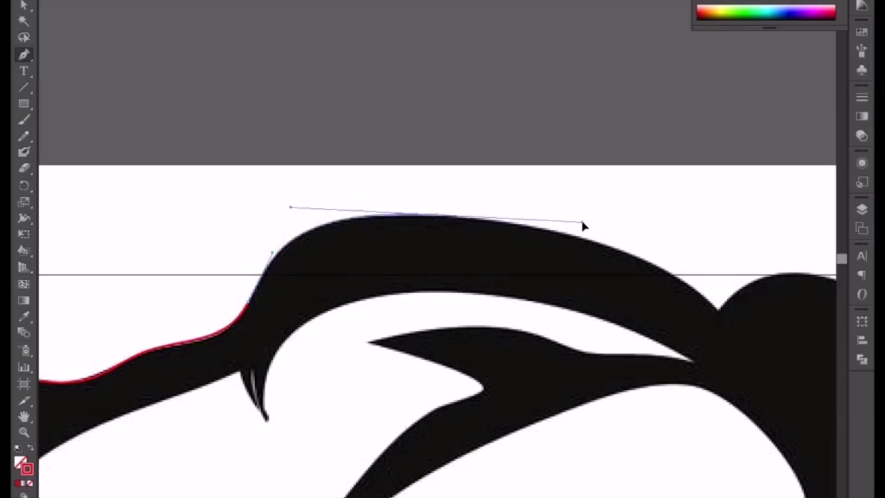
{"action": "left_click_drag", "start_coordinate": [656, 337], "coordinate": [461, 246]}
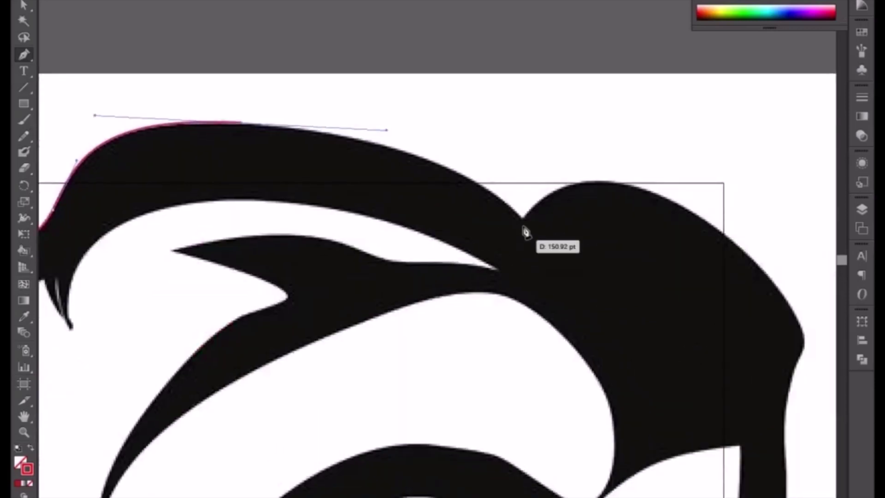
{"action": "left_click_drag", "start_coordinate": [523, 219], "coordinate": [563, 266]}
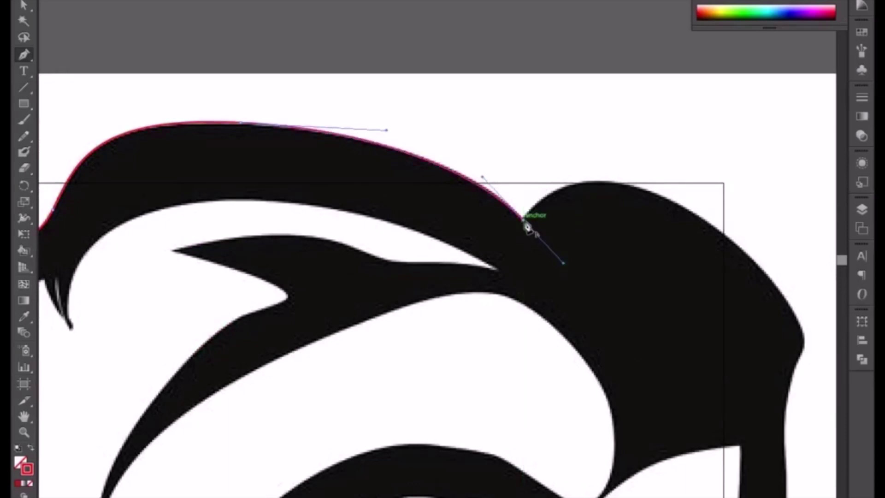
{"action": "left_click_drag", "start_coordinate": [527, 225], "coordinate": [537, 190]}
{"action": "left_click_drag", "start_coordinate": [542, 160], "coordinate": [542, 137]}
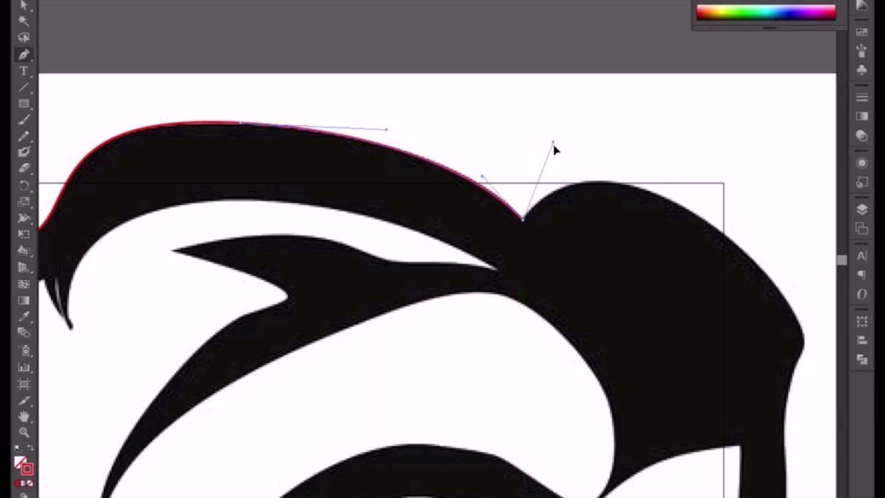
{"action": "left_click_drag", "start_coordinate": [554, 148], "coordinate": [543, 158]}
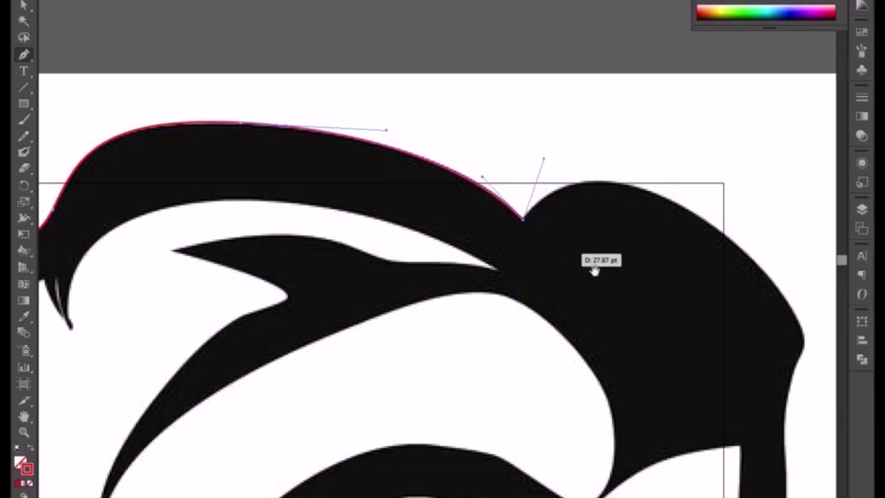
Curve the path over the rounded top bump to the head's right corner.
{"action": "left_click_drag", "start_coordinate": [594, 271], "coordinate": [316, 158]}
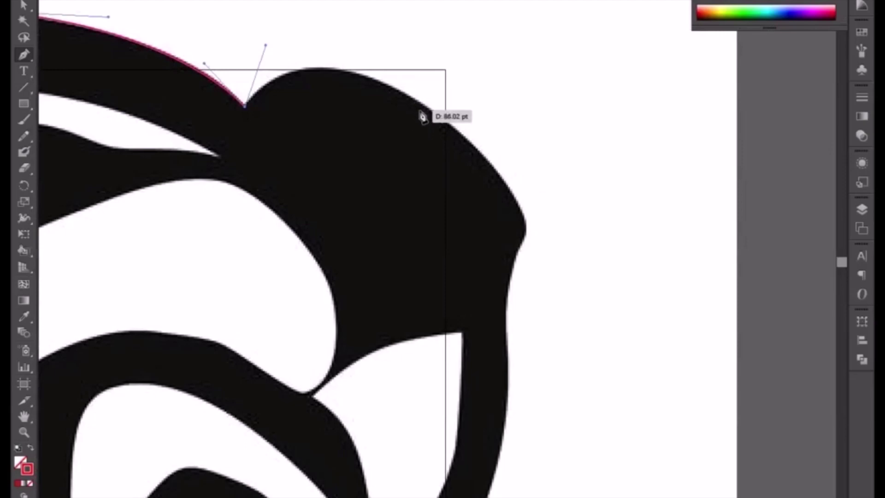
{"action": "left_click_drag", "start_coordinate": [433, 109], "coordinate": [499, 158]}
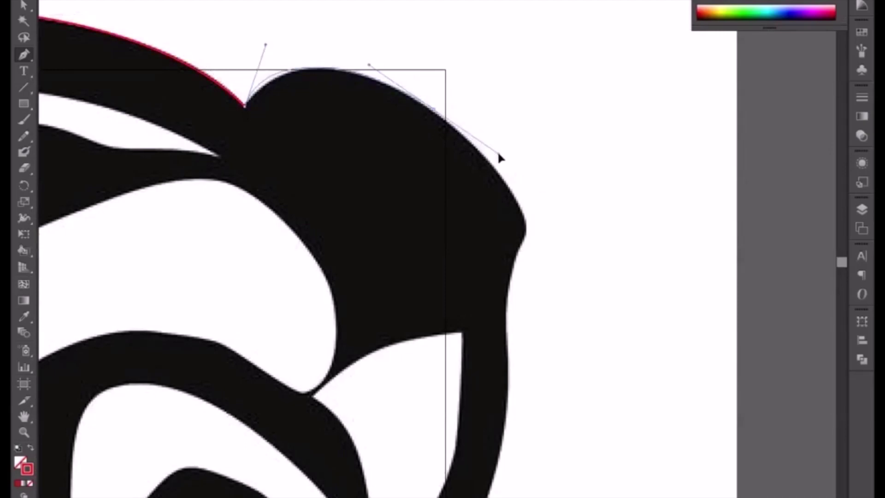
{"action": "left_click_drag", "start_coordinate": [498, 157], "coordinate": [490, 158]}
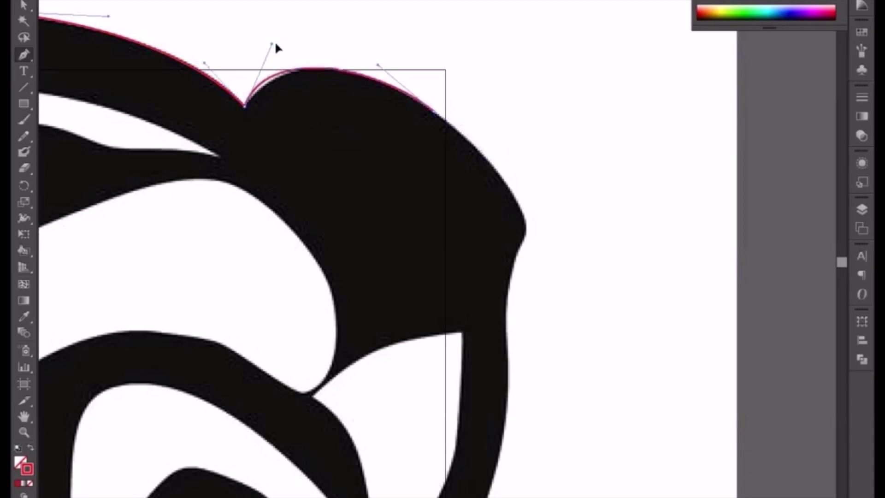
{"action": "left_click_drag", "start_coordinate": [276, 46], "coordinate": [286, 43]}
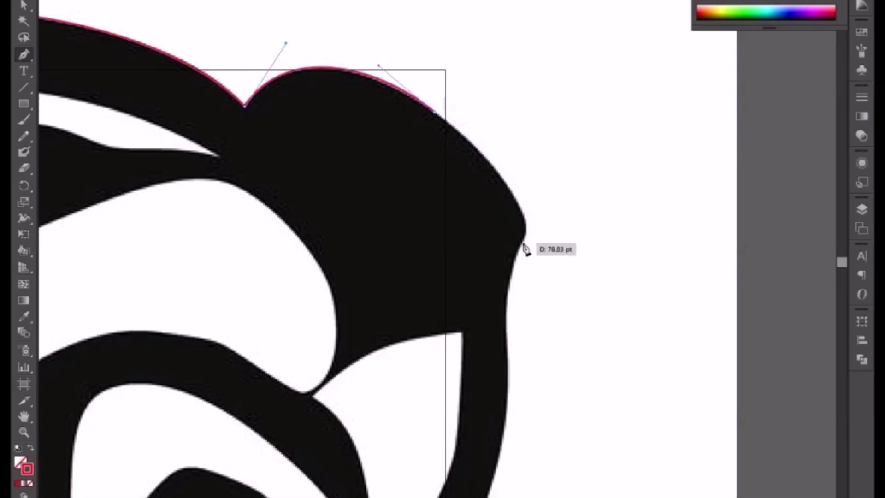
{"action": "mouse_move", "coordinate": [523, 242]}
{"action": "left_mouse_down"}
{"action": "mouse_move", "coordinate": [506, 278]}
{"action": "mouse_move", "coordinate": [510, 271]}
{"action": "mouse_move", "coordinate": [515, 286]}
{"action": "left_mouse_up"}
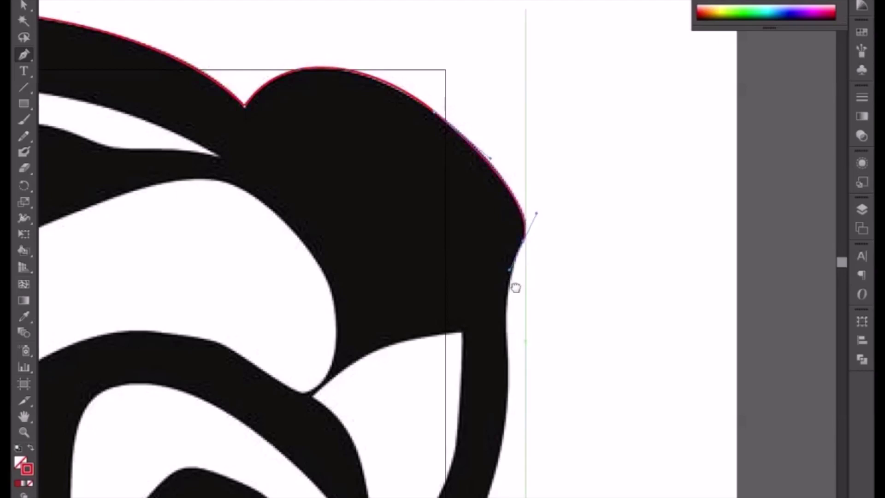
Add curved anchors down the right side of the head toward the lower notch.
{"action": "scroll", "coordinate": [515, 286], "scroll_direction": "down", "scroll_amount": 5}
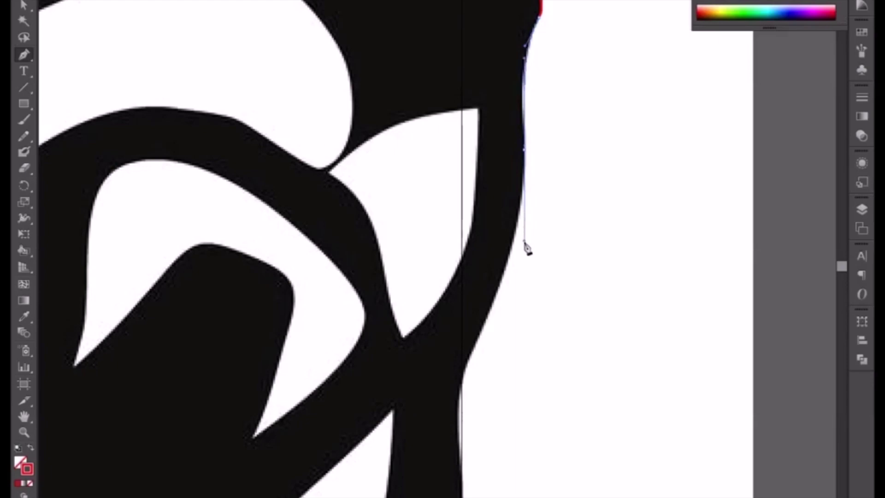
{"action": "scroll", "coordinate": [490, 292], "scroll_direction": "down", "scroll_amount": 3}
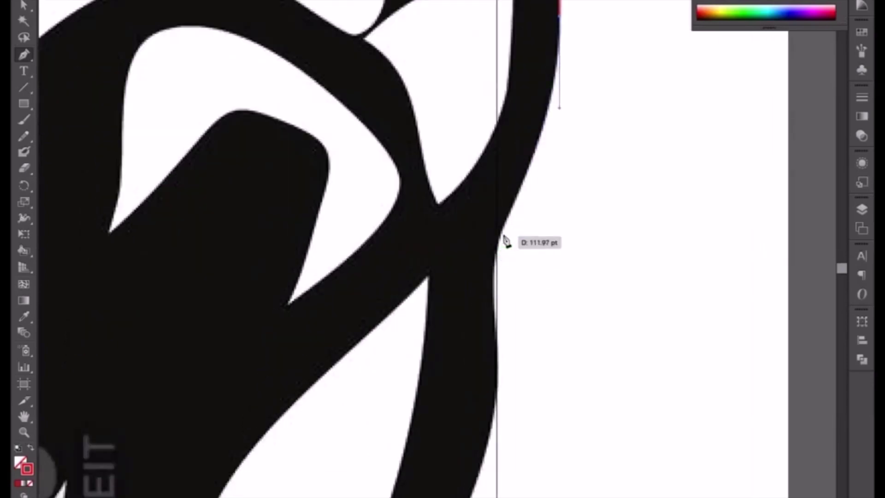
{"action": "left_click", "coordinate": [503, 241]}
{"action": "scroll", "coordinate": [504, 241], "scroll_direction": "down", "scroll_amount": 4}
{"action": "left_click_drag", "start_coordinate": [488, 307], "coordinate": [450, 423]}
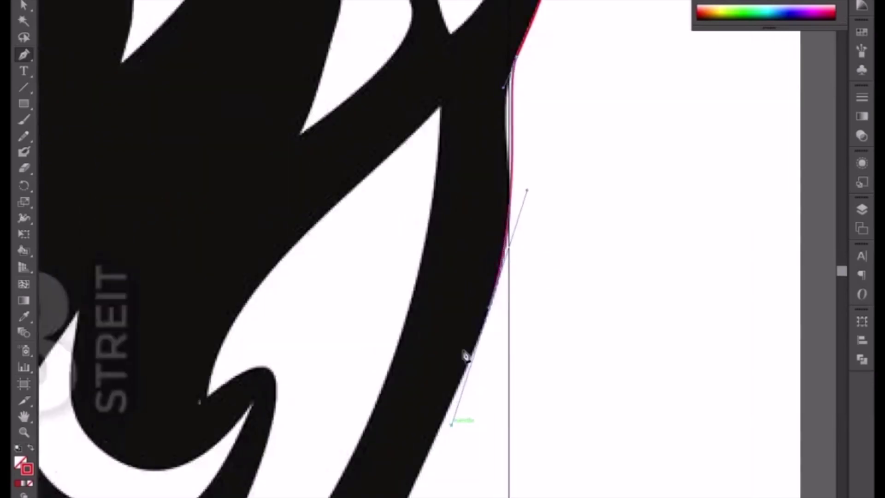
{"action": "left_click_drag", "start_coordinate": [503, 88], "coordinate": [490, 122]}
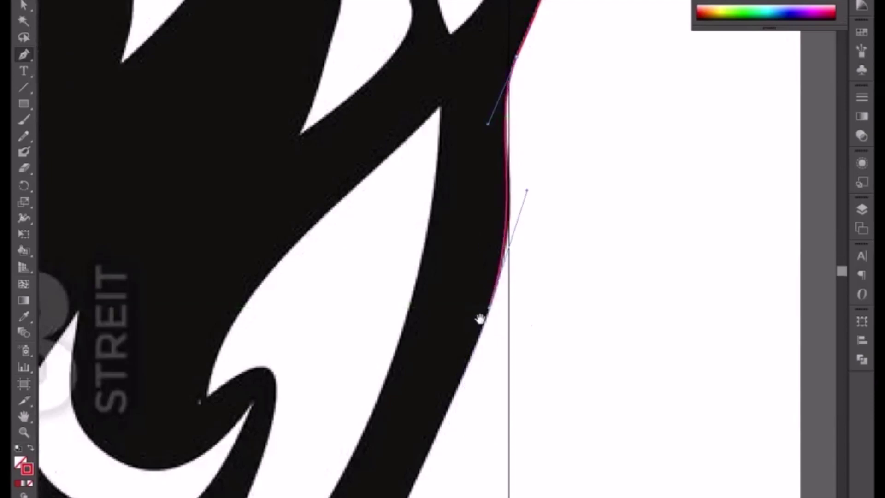
{"action": "scroll", "coordinate": [479, 316], "scroll_direction": "down", "scroll_amount": 6}
{"action": "scroll", "coordinate": [480, 316], "scroll_direction": "left", "scroll_amount": 2}
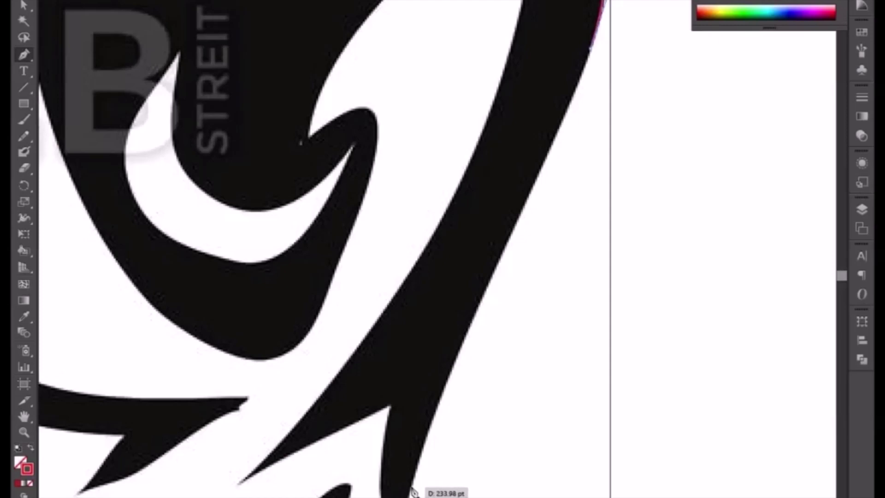
{"action": "left_click_drag", "start_coordinate": [400, 481], "coordinate": [406, 493]}
{"action": "scroll", "coordinate": [406, 488], "scroll_direction": "down", "scroll_amount": 2}
{"action": "scroll", "coordinate": [405, 489], "scroll_direction": "down", "scroll_amount": 1}
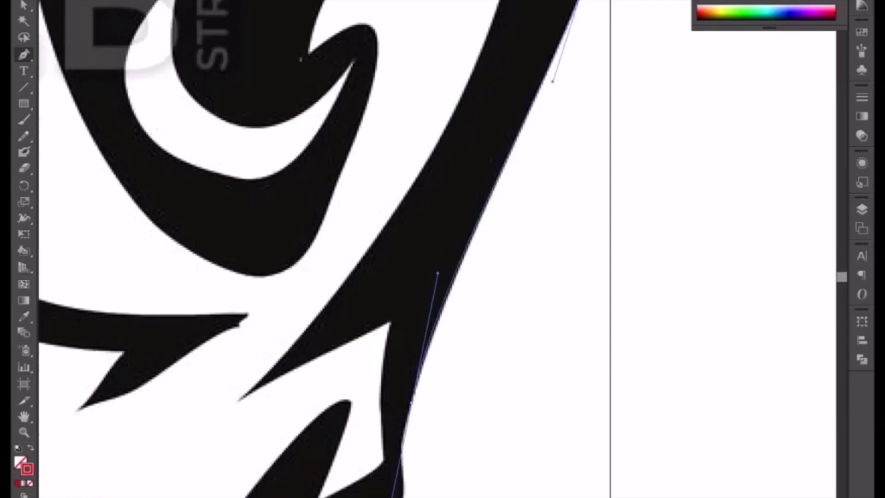
{"action": "scroll", "coordinate": [426, 375], "scroll_direction": "down", "scroll_amount": 5}
{"action": "scroll", "coordinate": [427, 375], "scroll_direction": "left", "scroll_amount": 2}
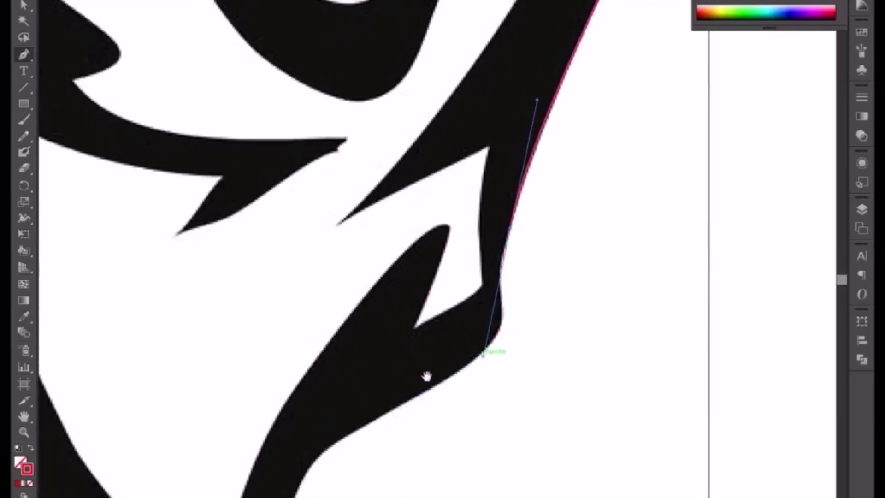
Undo two misplaced anchors, re-place one on the jaw's right edge, and reposition it to fit.
{"action": "scroll", "coordinate": [373, 317], "scroll_direction": "down", "scroll_amount": 5}
{"action": "scroll", "coordinate": [372, 317], "scroll_direction": "left", "scroll_amount": 2}
{"action": "key", "text": "ctrl+z"}
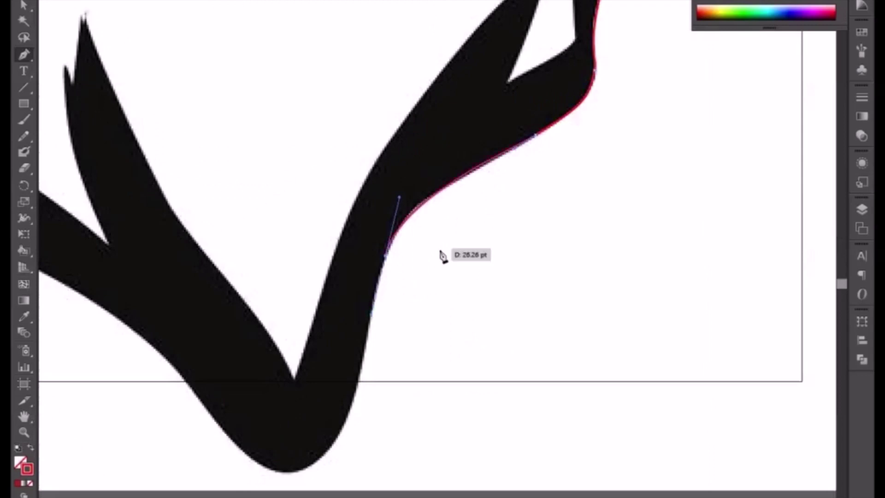
{"action": "key", "text": "ctrl+z"}
{"action": "left_click_drag", "start_coordinate": [395, 234], "coordinate": [386, 264]}
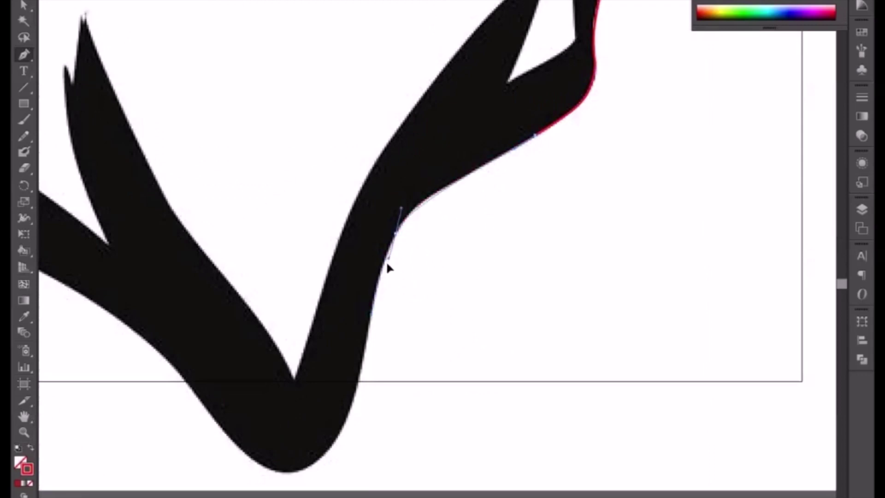
{"action": "scroll", "coordinate": [373, 318], "scroll_direction": "down", "scroll_amount": 5}
{"action": "scroll", "coordinate": [373, 318], "scroll_direction": "left", "scroll_amount": 2}
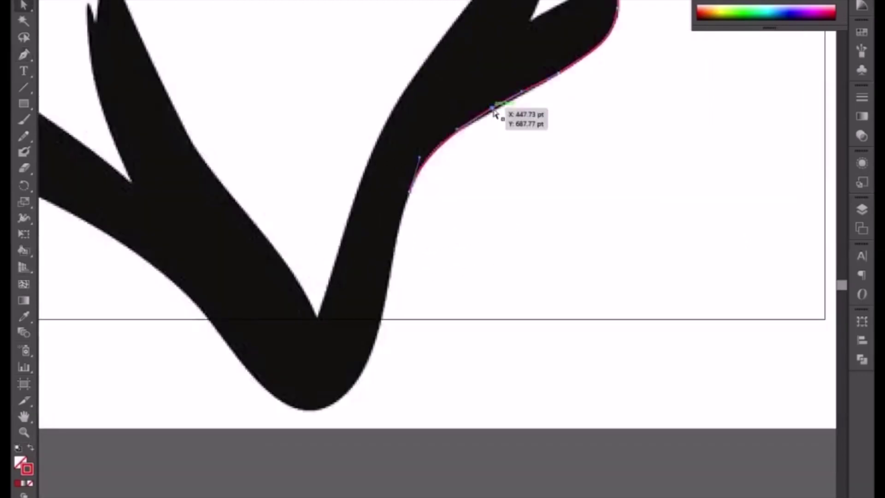
{"action": "left_click_drag", "start_coordinate": [496, 112], "coordinate": [497, 116]}
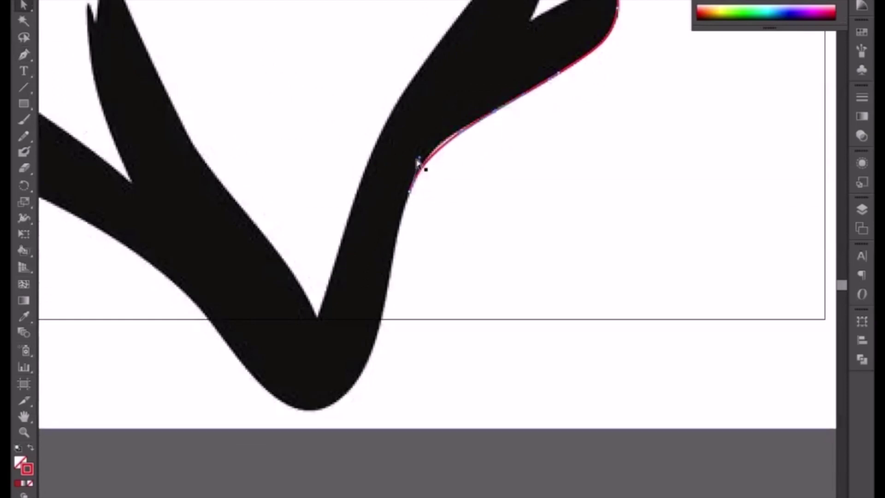
{"action": "left_click_drag", "start_coordinate": [420, 158], "coordinate": [421, 142]}
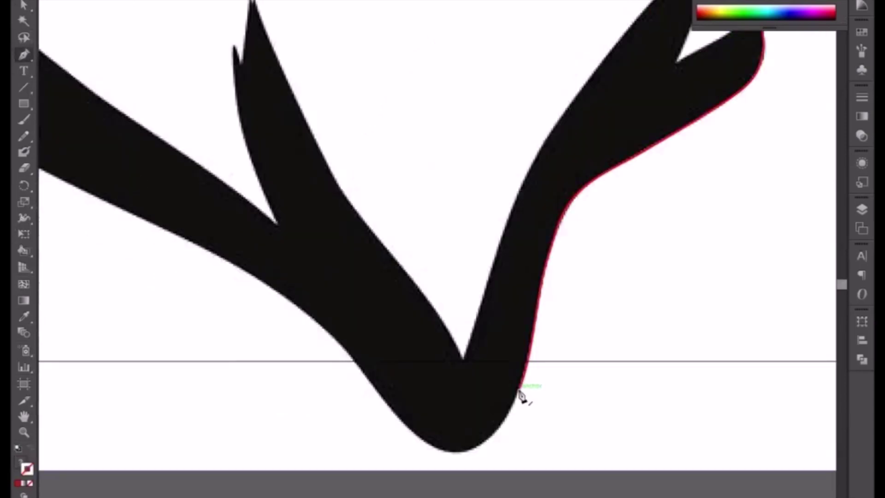
Carry the outline around the bottom of the V-shaped jaw and along its lower-left edge.
{"action": "left_click", "coordinate": [516, 399]}
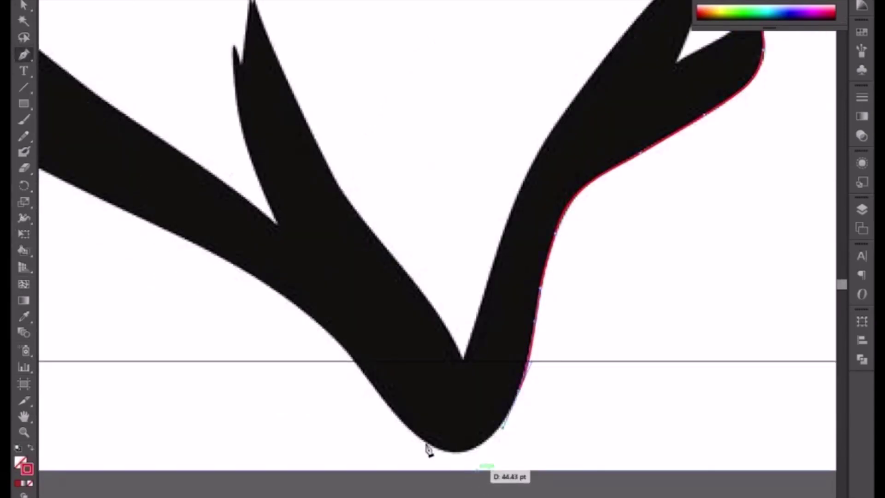
{"action": "left_click_drag", "start_coordinate": [381, 401], "coordinate": [302, 299]}
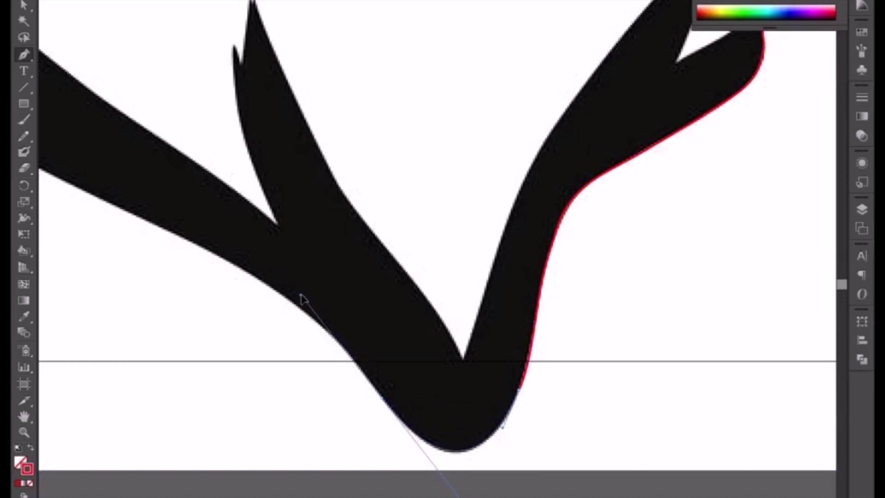
{"action": "scroll", "coordinate": [411, 428], "scroll_direction": "left", "scroll_amount": 2}
{"action": "scroll", "coordinate": [470, 449], "scroll_direction": "left", "scroll_amount": 4}
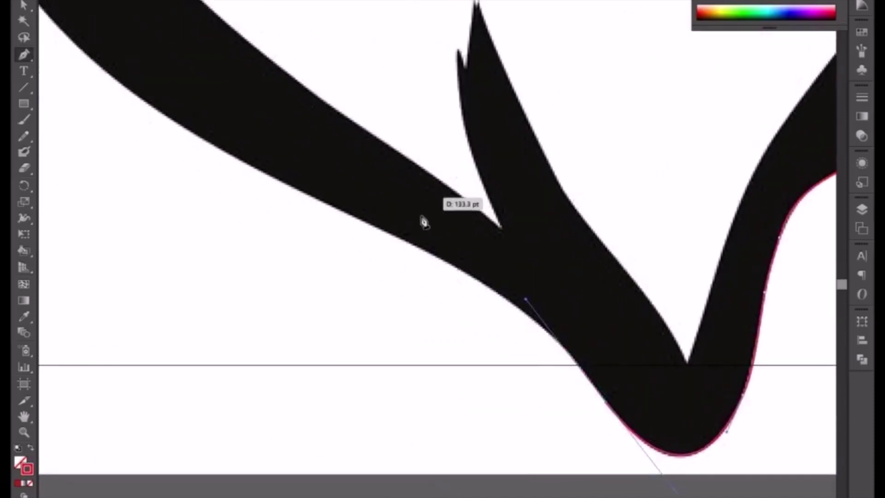
{"action": "left_click_drag", "start_coordinate": [276, 181], "coordinate": [67, 80]}
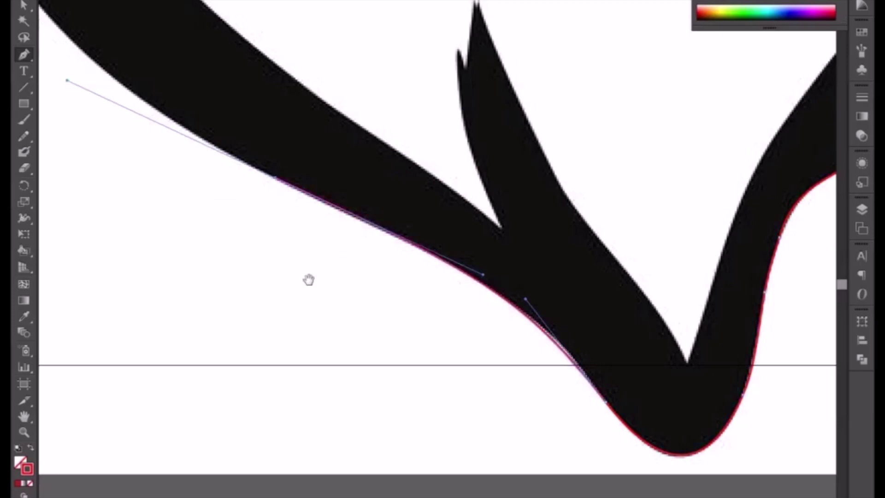
Curve the outline along the lower-left outer edge and remove the last anchor's outgoing handle.
{"action": "left_click_drag", "start_coordinate": [308, 279], "coordinate": [509, 493]}
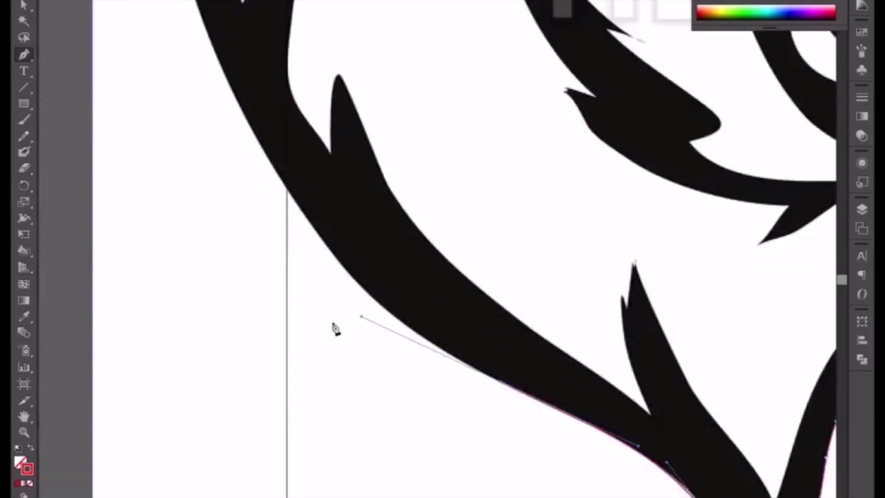
{"action": "left_click_drag", "start_coordinate": [178, 36], "coordinate": [214, 258]}
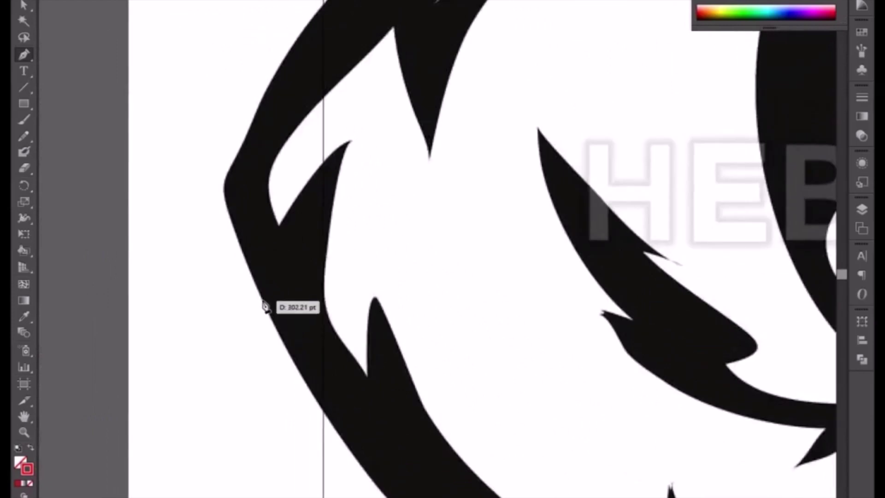
{"action": "left_click_drag", "start_coordinate": [265, 306], "coordinate": [214, 203]}
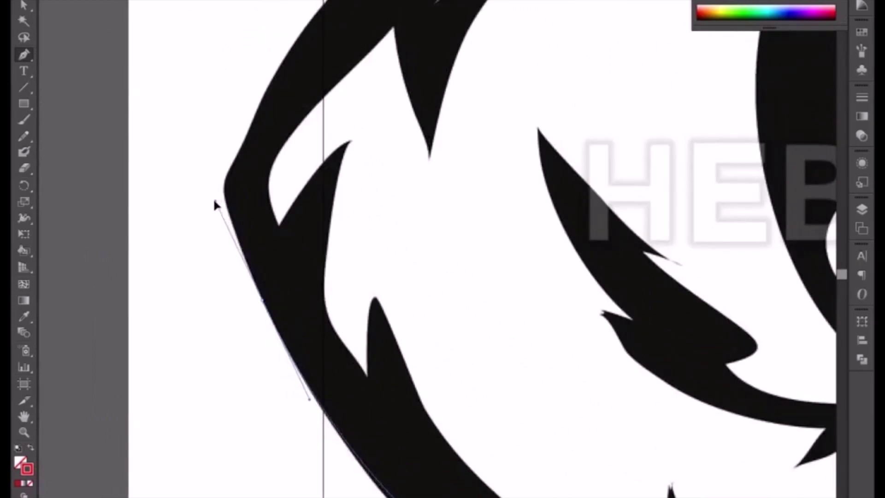
{"action": "left_click_drag", "start_coordinate": [350, 461], "coordinate": [374, 305]}
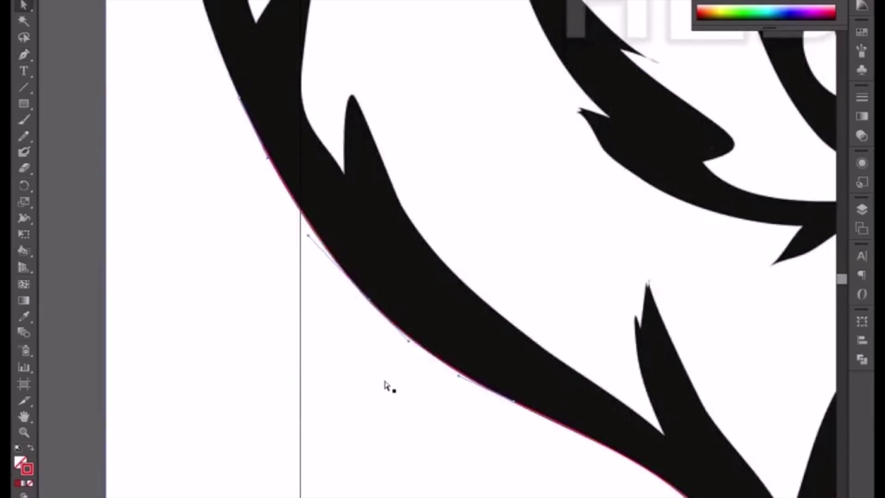
{"action": "left_click_drag", "start_coordinate": [339, 189], "coordinate": [409, 496]}
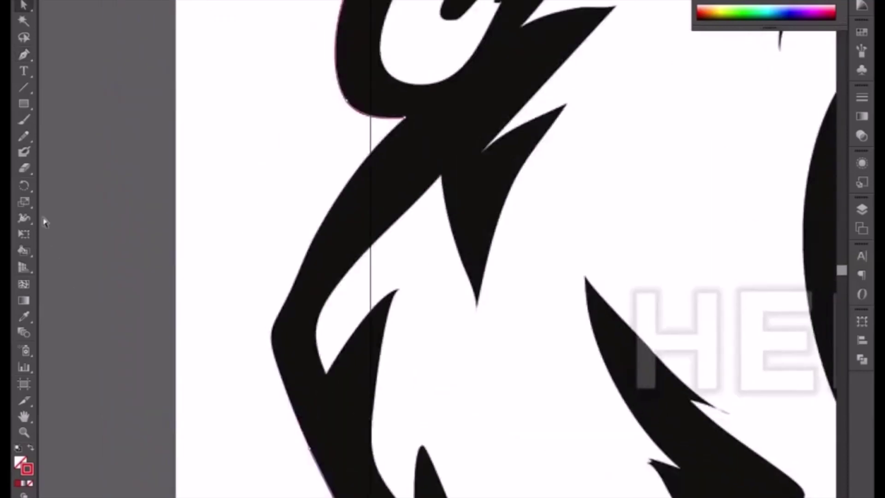
{"action": "left_click", "coordinate": [24, 56]}
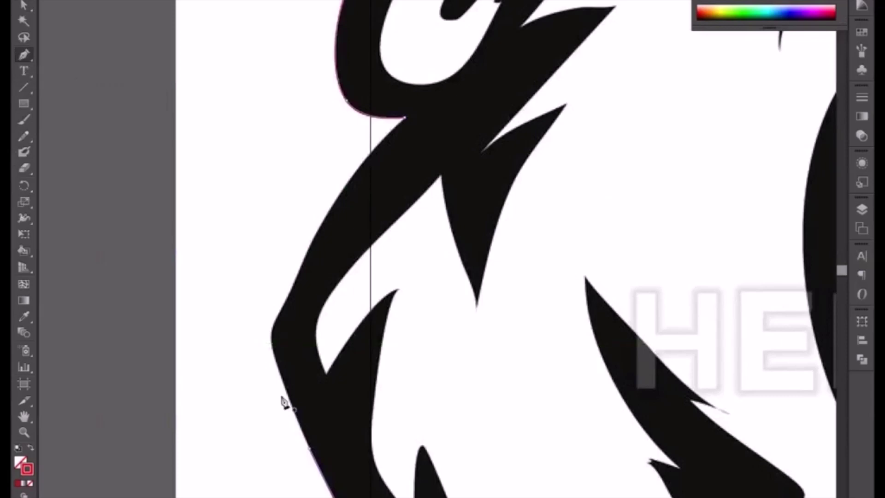
{"action": "left_click_drag", "start_coordinate": [306, 283], "coordinate": [307, 283]}
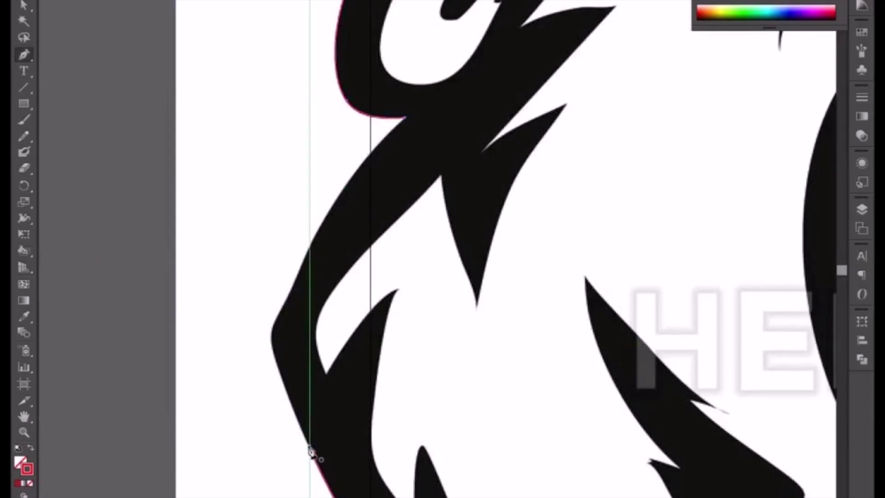
Add anchors up the left edge to the corner where the first ear curve began.
{"action": "mouse_move", "coordinate": [295, 462]}
{"action": "left_mouse_down"}
{"action": "mouse_move", "coordinate": [375, 263]}
{"action": "mouse_move", "coordinate": [342, 198]}
{"action": "left_mouse_up"}
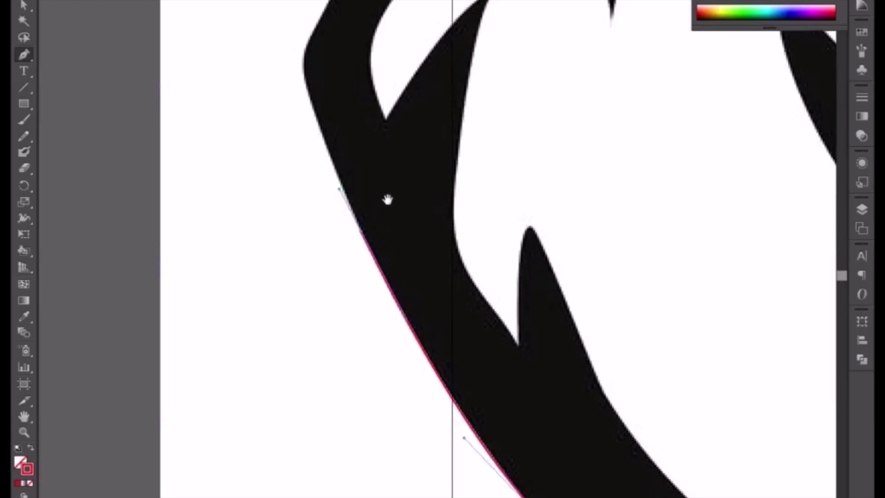
{"action": "scroll", "coordinate": [350, 322], "scroll_direction": "up", "scroll_amount": 5}
{"action": "left_click", "coordinate": [334, 326]}
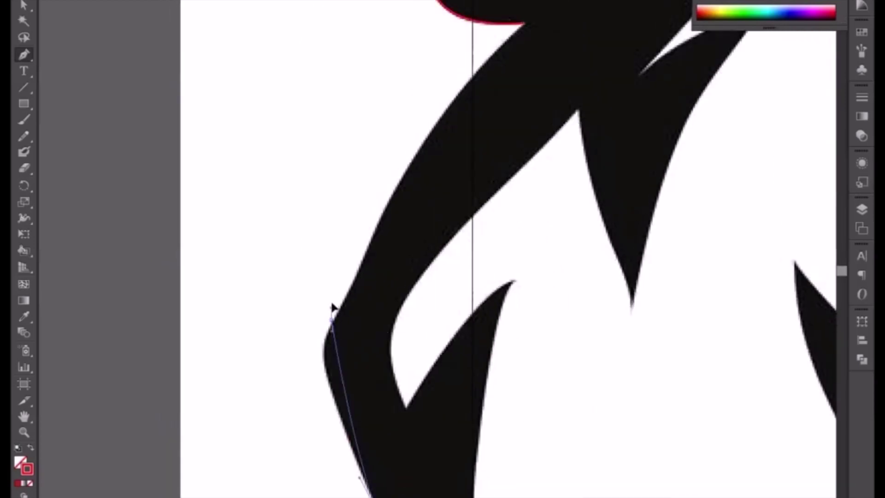
{"action": "scroll", "coordinate": [414, 277], "scroll_direction": "up", "scroll_amount": 4}
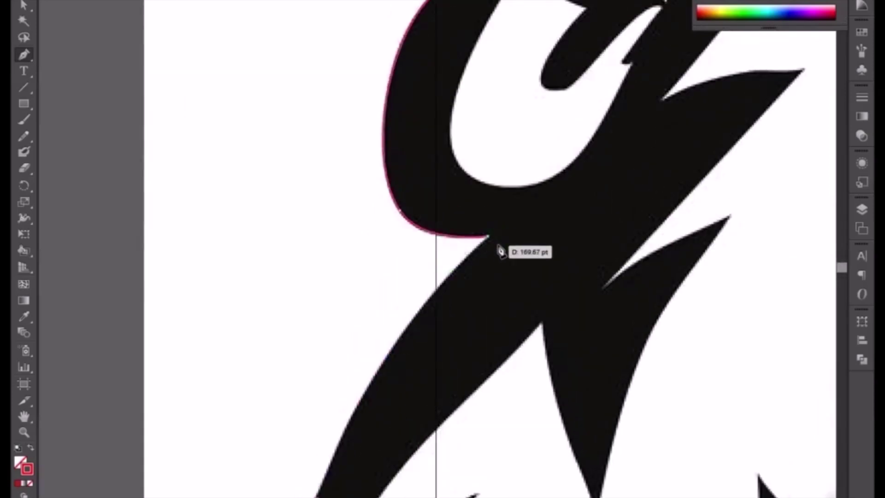
{"action": "left_click_drag", "start_coordinate": [487, 237], "coordinate": [619, 121]}
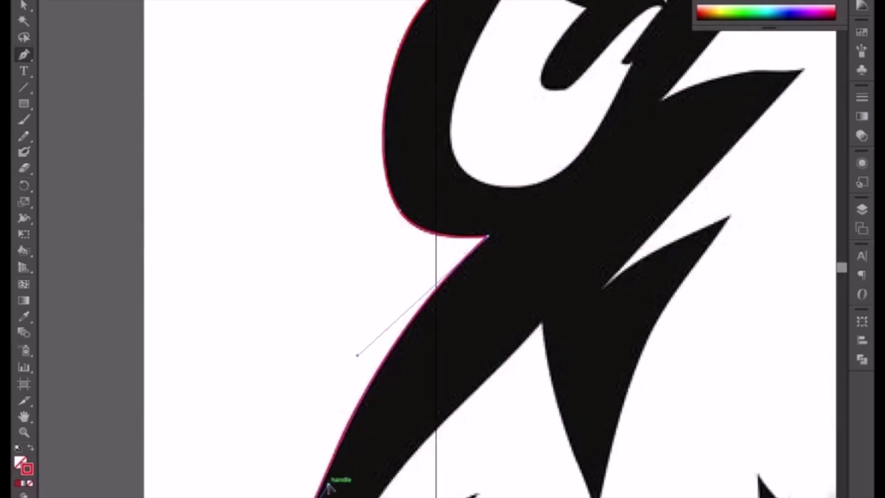
Zoom in on the left ear and finish the outer path's last curves along the ear edge.
{"action": "key", "text": "ctrl+minus"}
{"action": "key", "text": "ctrl+minus"}
{"action": "key", "text": "ctrl+minus"}
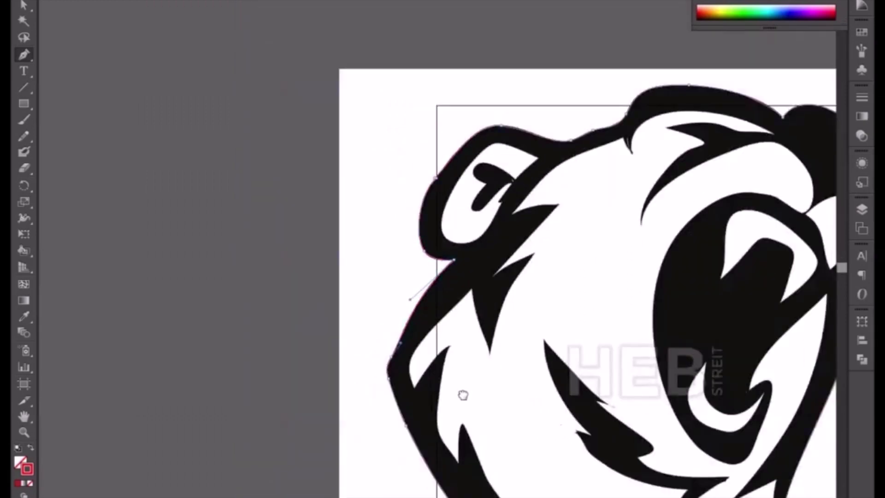
{"action": "left_click_drag", "start_coordinate": [463, 395], "coordinate": [264, 312]}
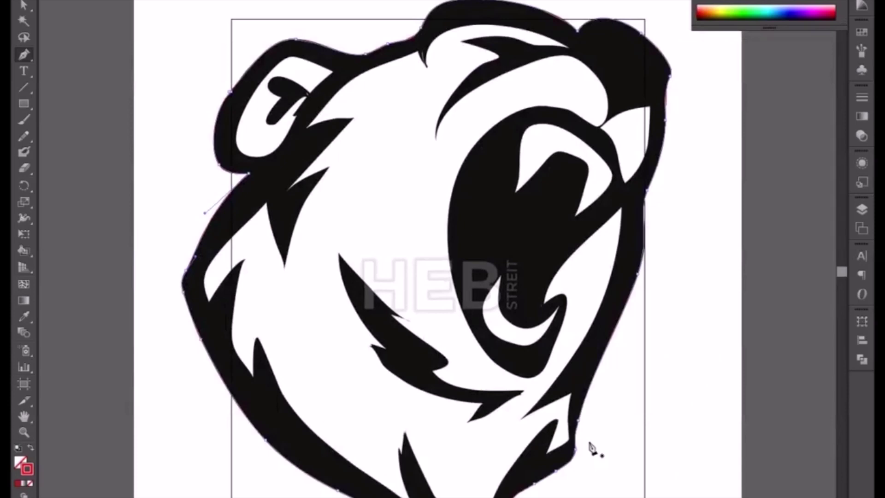
{"action": "left_click_drag", "start_coordinate": [326, 301], "coordinate": [355, 373]}
{"action": "scroll", "coordinate": [421, 361], "scroll_direction": "up", "scroll_amount": 3}
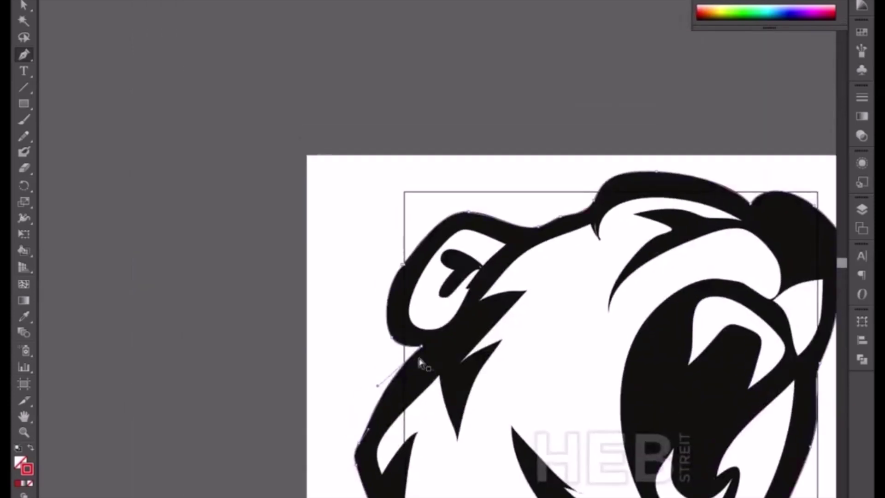
{"action": "scroll", "coordinate": [421, 361], "scroll_direction": "up", "scroll_amount": 3}
{"action": "scroll", "coordinate": [422, 364], "scroll_direction": "up", "scroll_amount": 3}
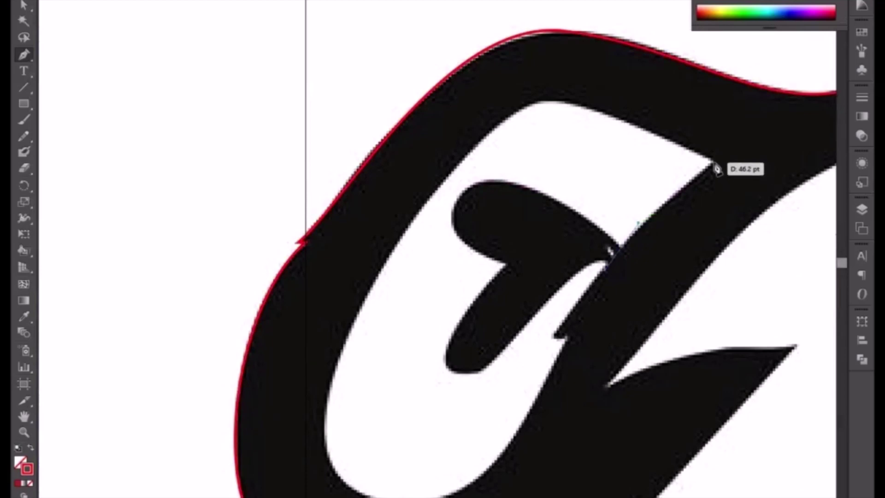
{"action": "left_click", "coordinate": [733, 153]}
{"action": "left_click_drag", "start_coordinate": [737, 151], "coordinate": [737, 148]}
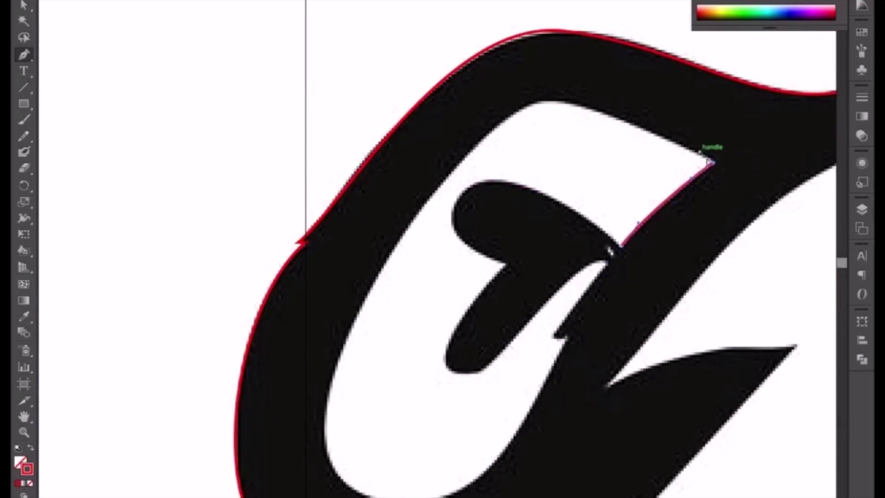
{"action": "left_click_drag", "start_coordinate": [507, 121], "coordinate": [456, 167]}
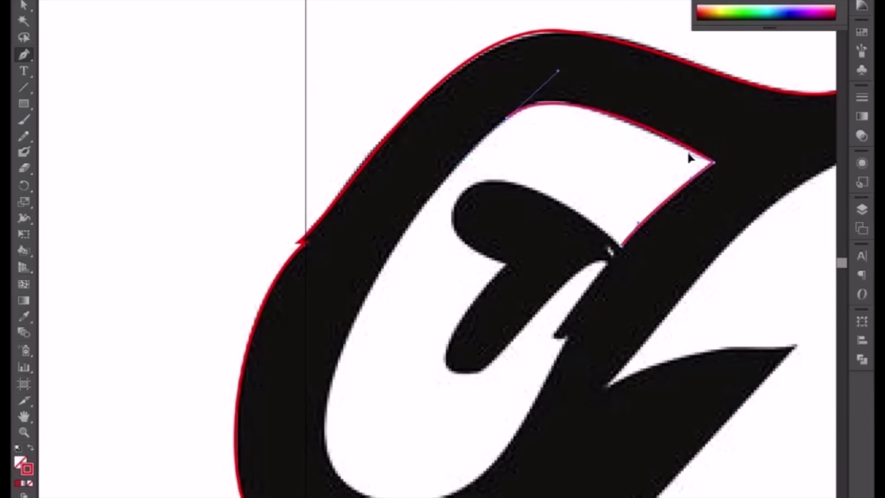
Start a new path for the ear's white inner hole, curving anchors down to its bottom.
{"action": "scroll", "coordinate": [388, 262], "scroll_direction": "down", "scroll_amount": 3}
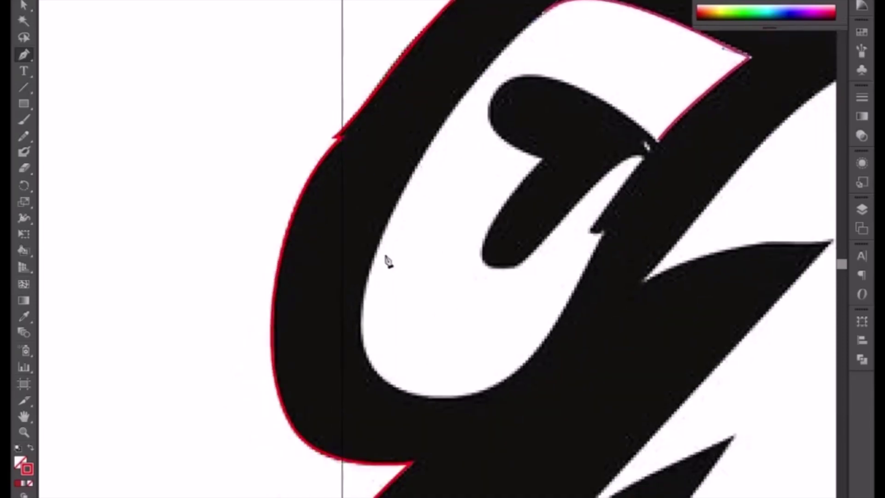
{"action": "left_click", "coordinate": [405, 162]}
{"action": "left_click", "coordinate": [354, 319]}
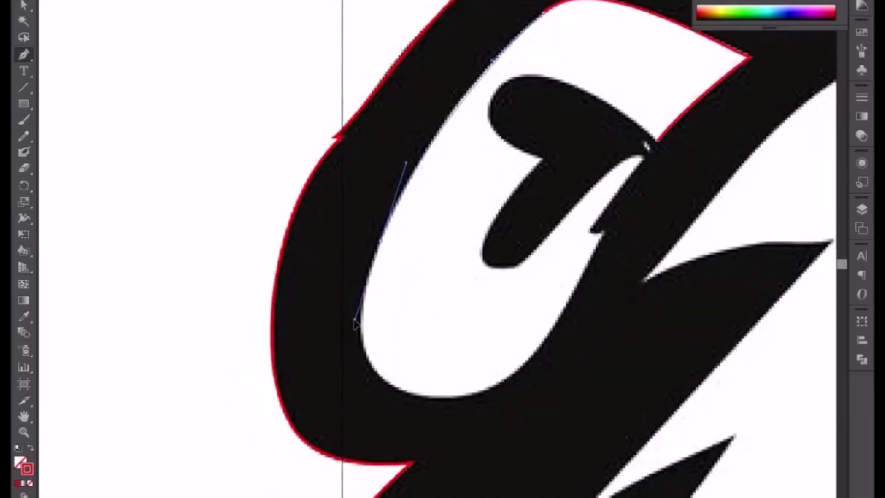
{"action": "mouse_move", "coordinate": [354, 323]}
{"action": "left_mouse_down"}
{"action": "mouse_move", "coordinate": [508, 386]}
{"action": "mouse_move", "coordinate": [604, 313]}
{"action": "left_mouse_up"}
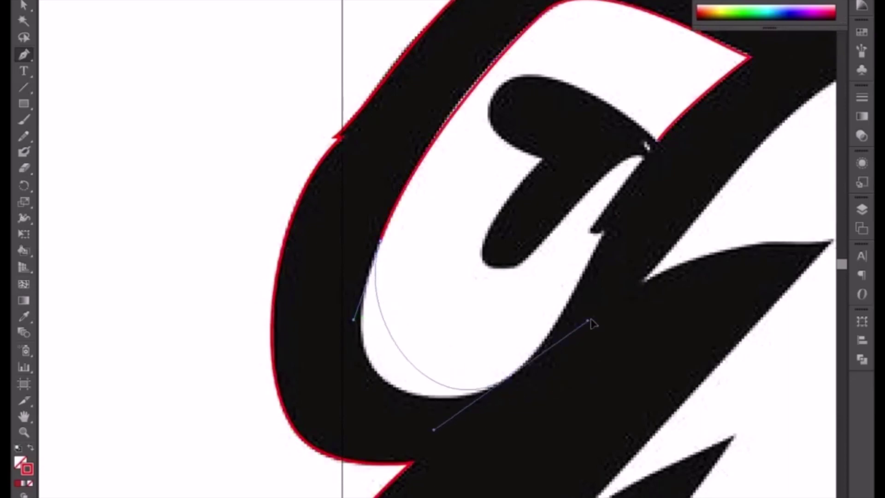
{"action": "left_click", "coordinate": [389, 354]}
{"action": "left_click_drag", "start_coordinate": [389, 355], "coordinate": [369, 353]}
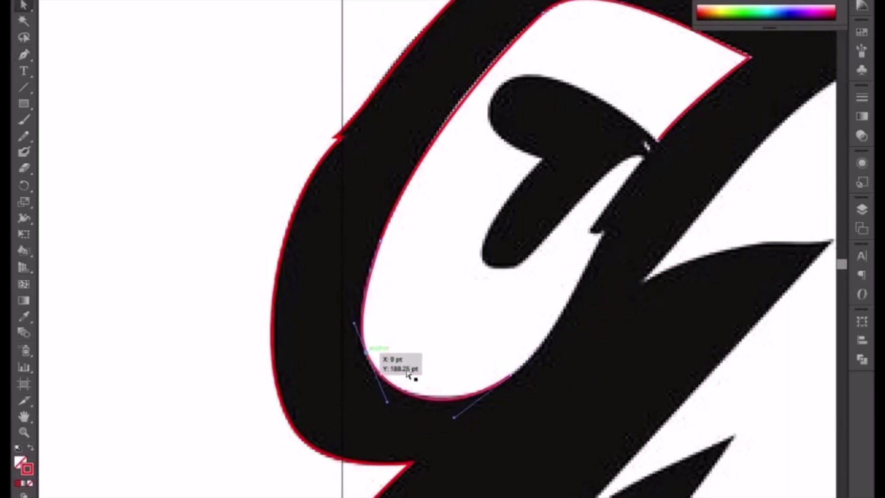
{"action": "left_click_drag", "start_coordinate": [369, 353], "coordinate": [366, 353]}
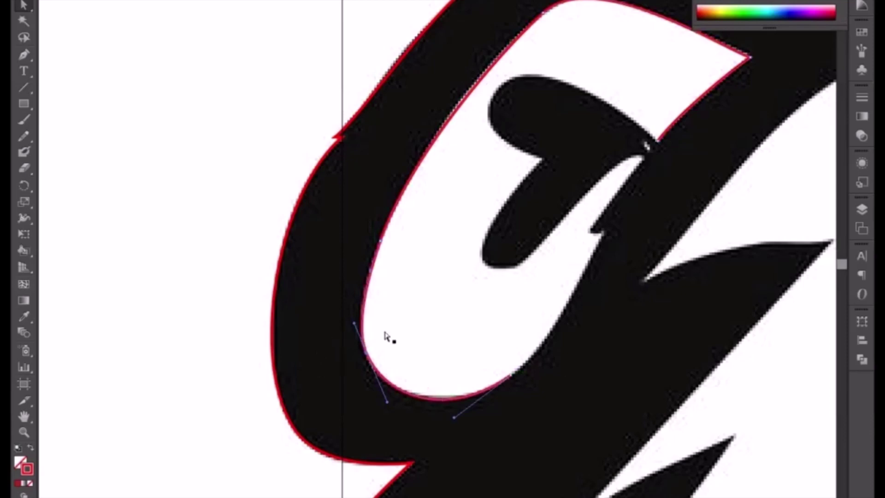
Carry the inner-hole path up the edge, around the inner corner and along the notch to complete it.
{"action": "left_click", "coordinate": [23, 55]}
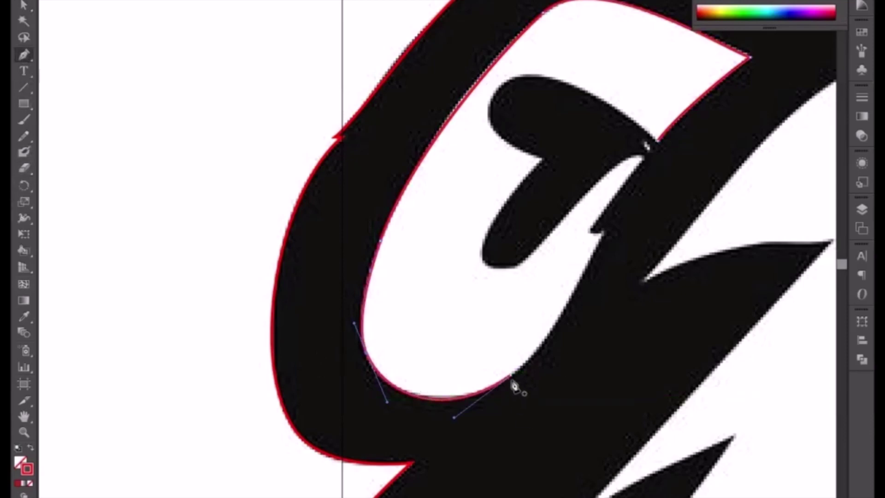
{"action": "left_click_drag", "start_coordinate": [512, 377], "coordinate": [529, 367]}
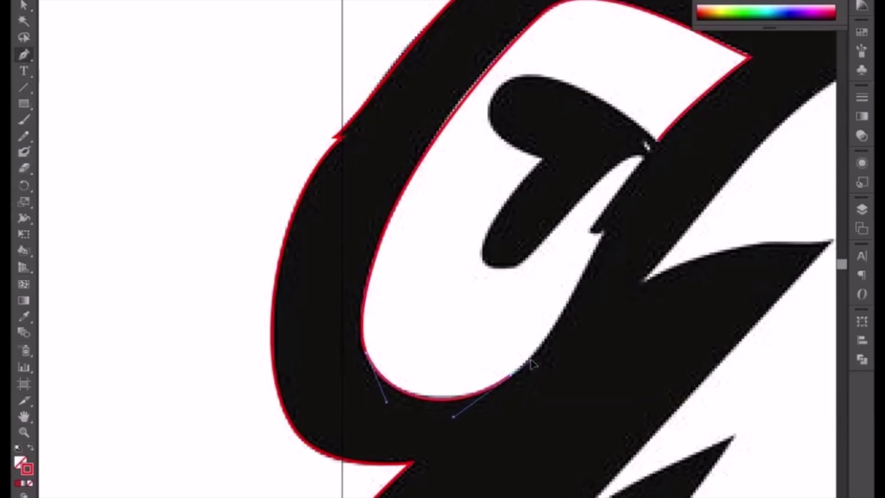
{"action": "left_click_drag", "start_coordinate": [602, 232], "coordinate": [635, 170]}
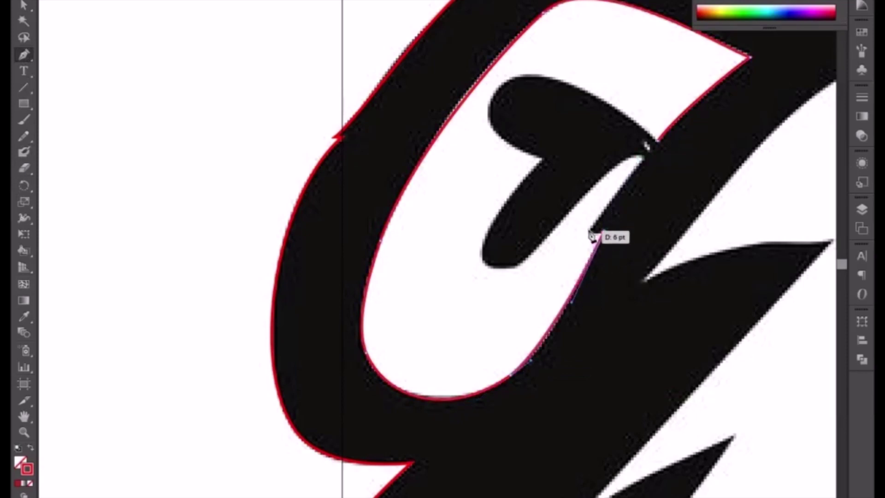
{"action": "left_click", "coordinate": [592, 233]}
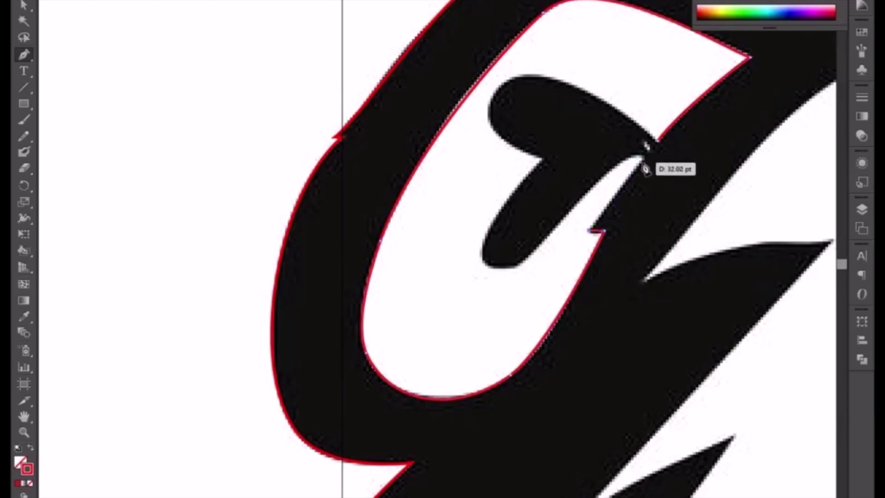
{"action": "left_click", "coordinate": [647, 146]}
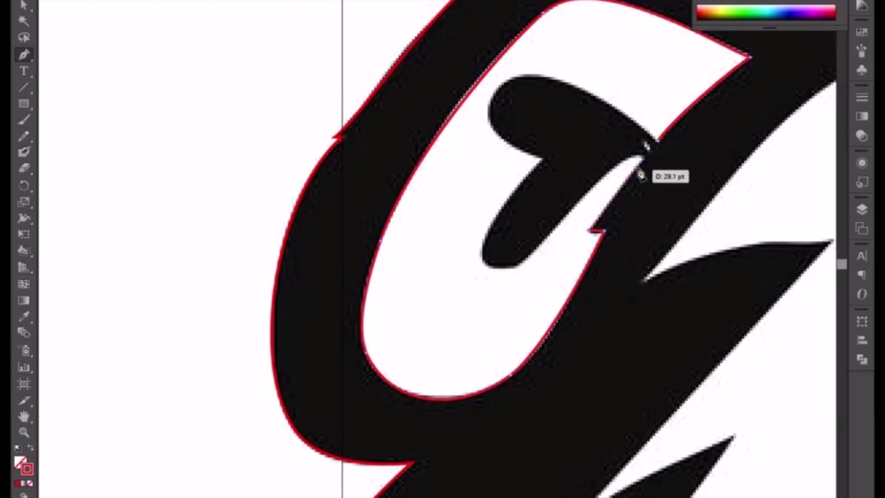
{"action": "key", "text": "ctrl+shift+a"}
{"action": "left_click_drag", "start_coordinate": [647, 162], "coordinate": [590, 198]}
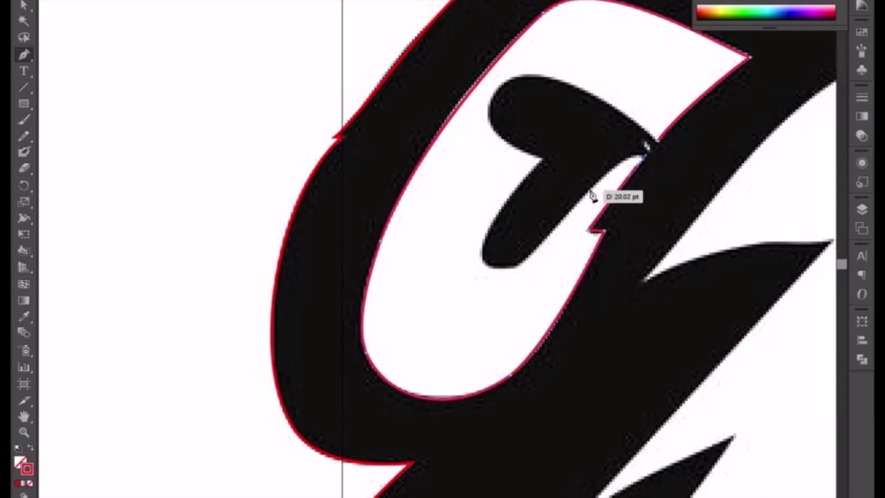
{"action": "left_click_drag", "start_coordinate": [550, 237], "coordinate": [491, 275]}
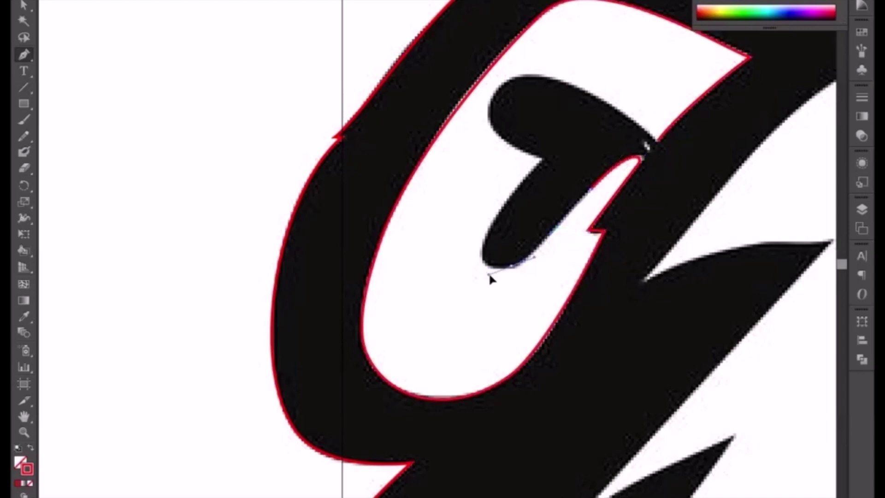
Begin a new path along the inner blob's top edge, then pan down toward the eye.
{"action": "scroll", "coordinate": [489, 272], "scroll_direction": "up", "scroll_amount": 4}
{"action": "left_click_drag", "start_coordinate": [476, 264], "coordinate": [500, 230]}
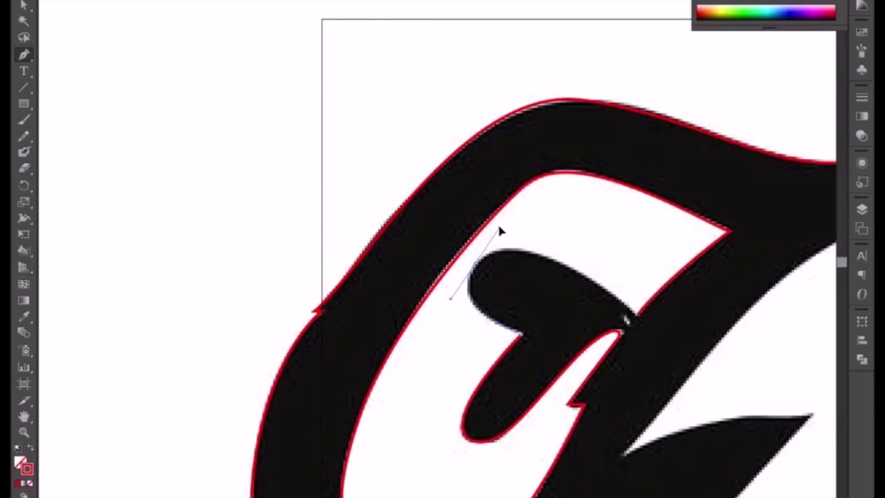
{"action": "left_click_drag", "start_coordinate": [640, 321], "coordinate": [673, 352]}
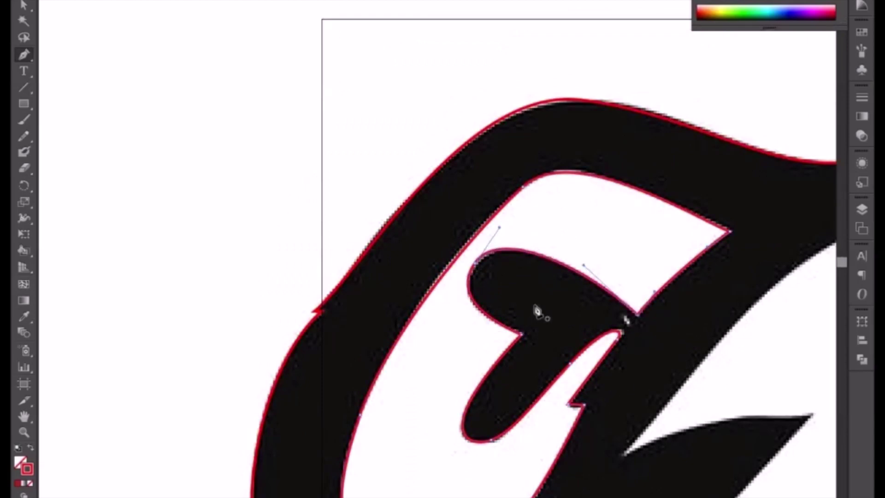
{"action": "scroll", "coordinate": [531, 345], "scroll_direction": "up", "scroll_amount": 2}
{"action": "scroll", "coordinate": [625, 323], "scroll_direction": "down", "scroll_amount": 3}
{"action": "scroll", "coordinate": [562, 258], "scroll_direction": "down", "scroll_amount": 2}
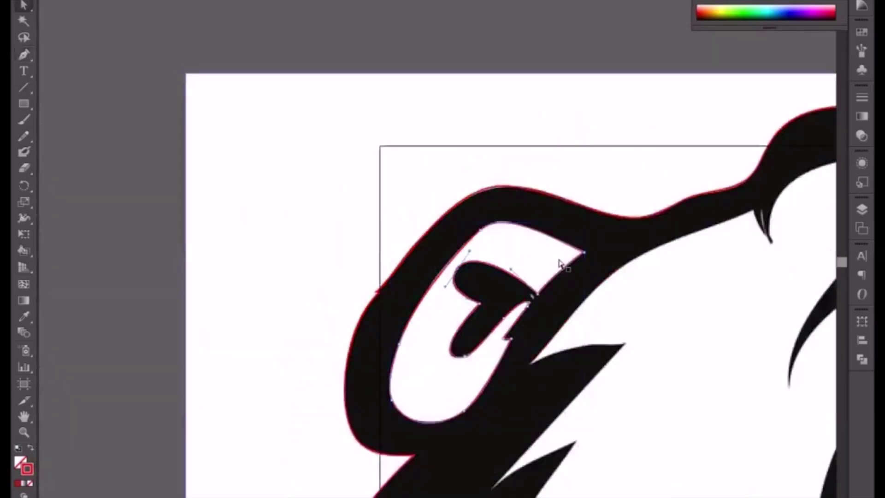
{"action": "scroll", "coordinate": [418, 304], "scroll_direction": "up", "scroll_amount": 2}
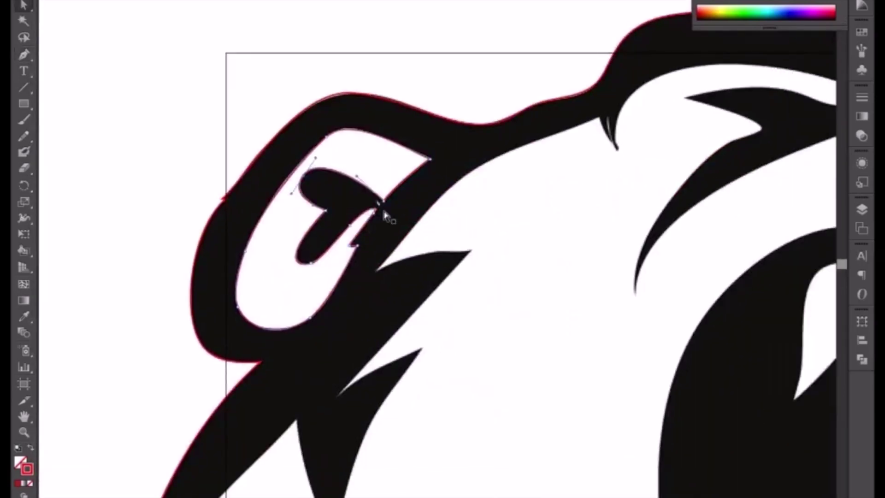
{"action": "left_click_drag", "start_coordinate": [434, 383], "coordinate": [434, 239]}
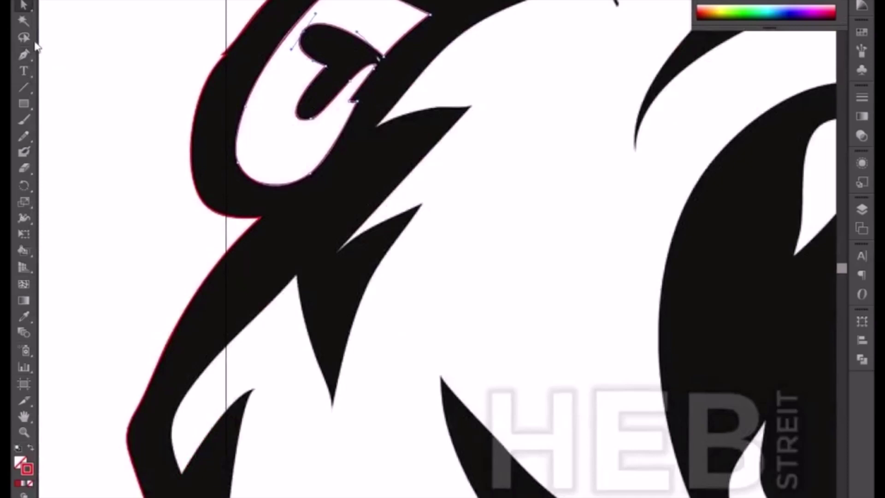
{"action": "left_click", "coordinate": [26, 56]}
{"action": "scroll", "coordinate": [590, 250], "scroll_direction": "up", "scroll_amount": 3}
Outline the eye's white crescent along its outer edge and the black pupil's top, closing at the bottom tip.
{"action": "scroll", "coordinate": [249, 234], "scroll_direction": "up", "scroll_amount": 1}
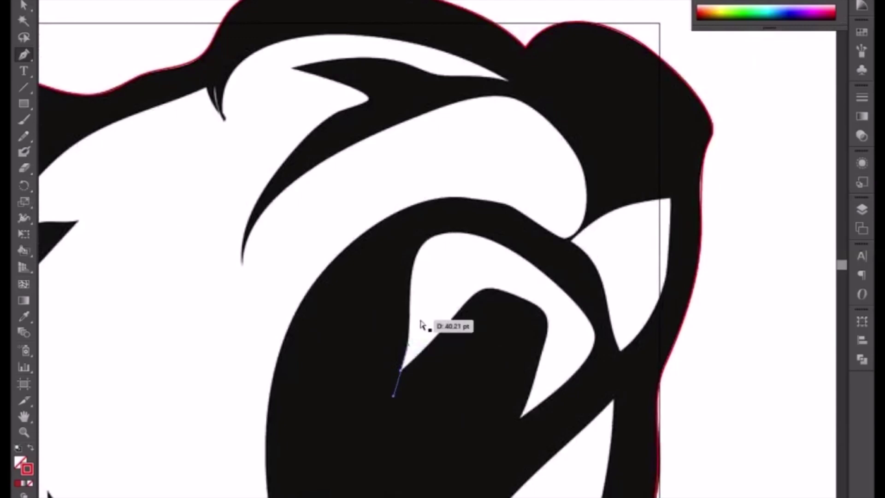
{"action": "scroll", "coordinate": [421, 323], "scroll_direction": "up", "scroll_amount": 1}
{"action": "scroll", "coordinate": [422, 324], "scroll_direction": "up", "scroll_amount": 1}
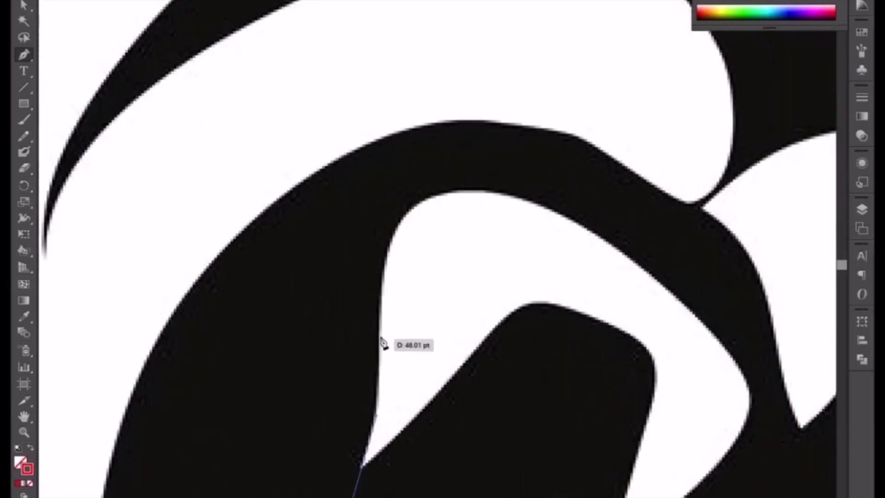
{"action": "mouse_move", "coordinate": [400, 371]}
{"action": "left_mouse_down"}
{"action": "mouse_move", "coordinate": [381, 272]}
{"action": "mouse_move", "coordinate": [469, 194]}
{"action": "mouse_move", "coordinate": [479, 197]}
{"action": "mouse_move", "coordinate": [470, 192]}
{"action": "mouse_move", "coordinate": [543, 188]}
{"action": "left_mouse_up"}
{"action": "mouse_move", "coordinate": [435, 464]}
{"action": "left_mouse_down"}
{"action": "mouse_move", "coordinate": [486, 289]}
{"action": "mouse_move", "coordinate": [480, 282]}
{"action": "left_mouse_up"}
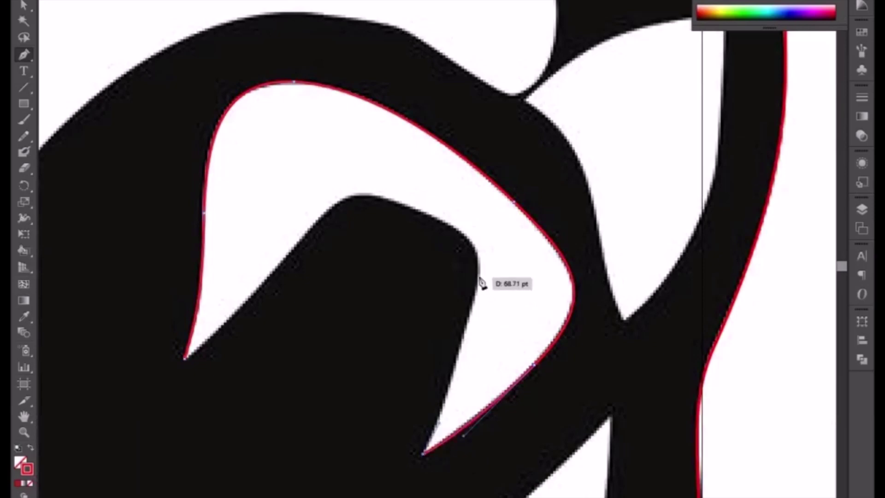
{"action": "left_click_drag", "start_coordinate": [480, 249], "coordinate": [453, 229]}
{"action": "left_click", "coordinate": [426, 213]}
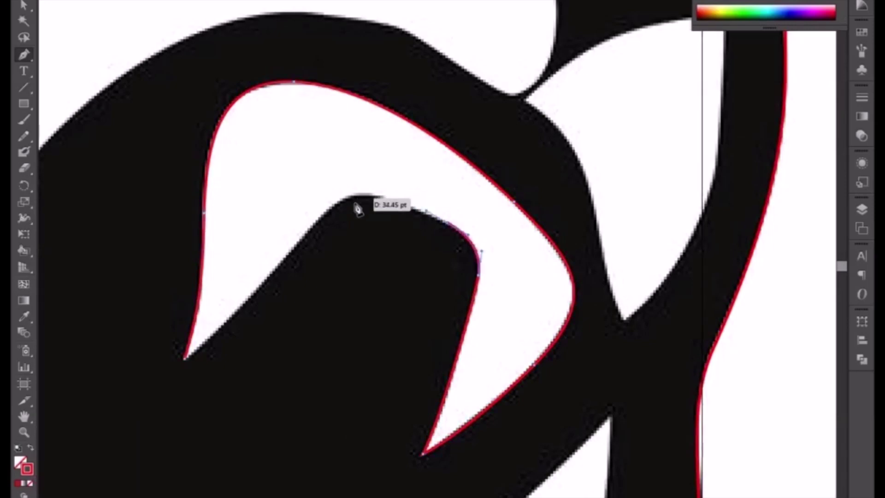
{"action": "left_click_drag", "start_coordinate": [338, 205], "coordinate": [297, 238]}
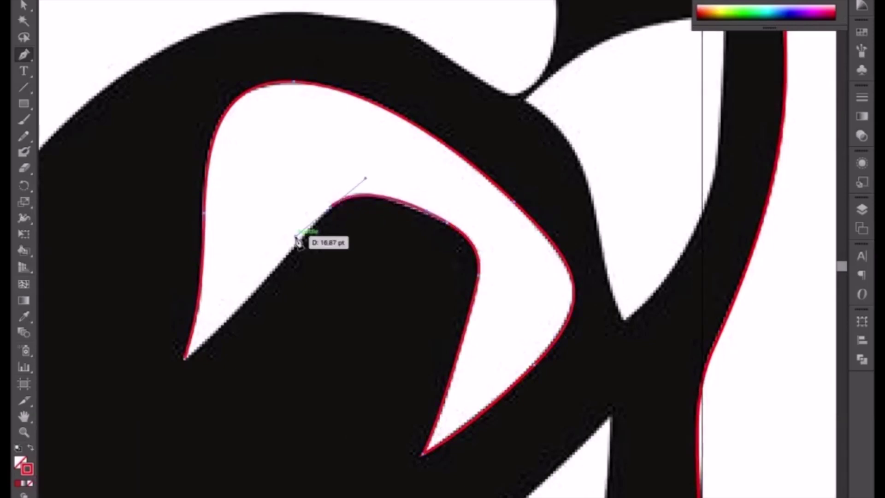
{"action": "left_click", "coordinate": [185, 358]}
{"action": "mouse_move", "coordinate": [178, 377]}
{"action": "left_mouse_down"}
{"action": "mouse_move", "coordinate": [129, 397]}
{"action": "mouse_move", "coordinate": [133, 404]}
{"action": "left_mouse_up"}
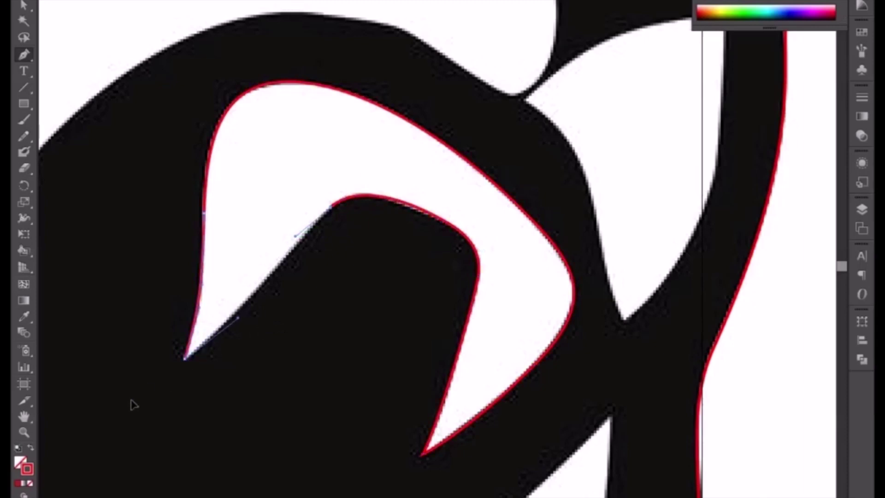
Trace the hook's starting curve and underside with curved anchors, ending in a sharp corner.
{"action": "scroll", "coordinate": [130, 397], "scroll_direction": "down", "scroll_amount": 2}
{"action": "scroll", "coordinate": [130, 403], "scroll_direction": "down", "scroll_amount": 2}
{"action": "scroll", "coordinate": [131, 403], "scroll_direction": "down", "scroll_amount": 5}
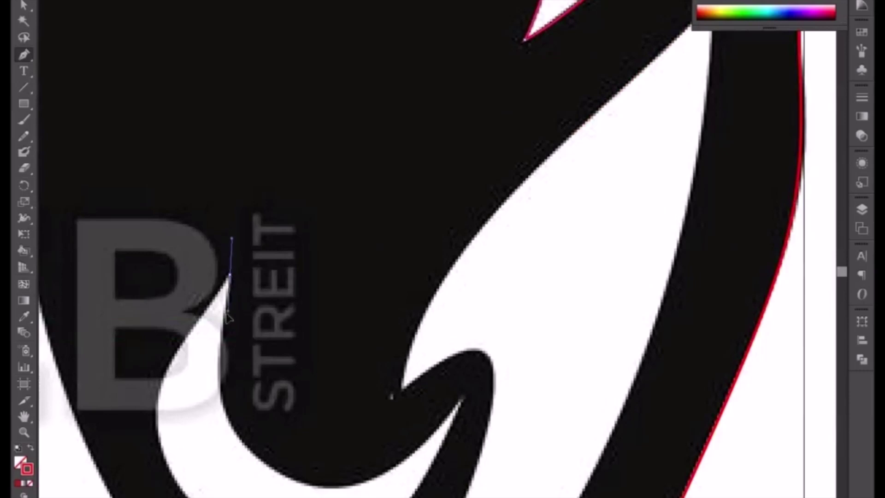
{"action": "left_click_drag", "start_coordinate": [226, 317], "coordinate": [220, 343]}
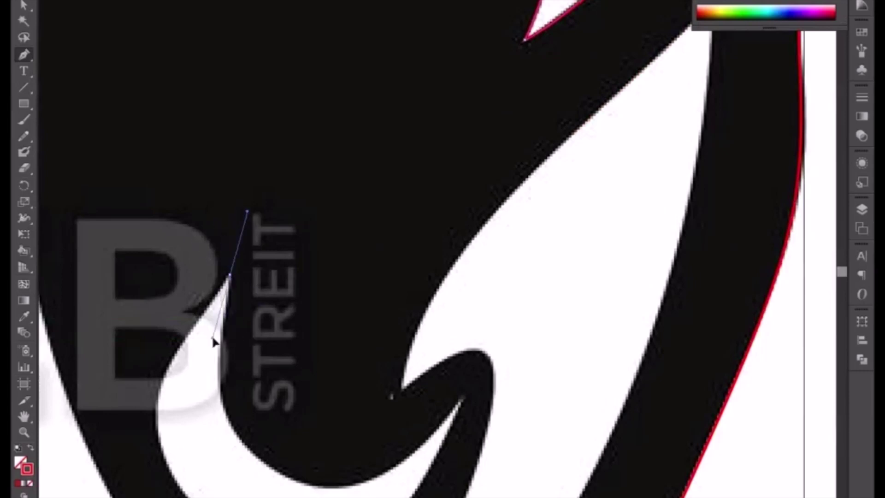
{"action": "left_click_drag", "start_coordinate": [251, 449], "coordinate": [286, 495]}
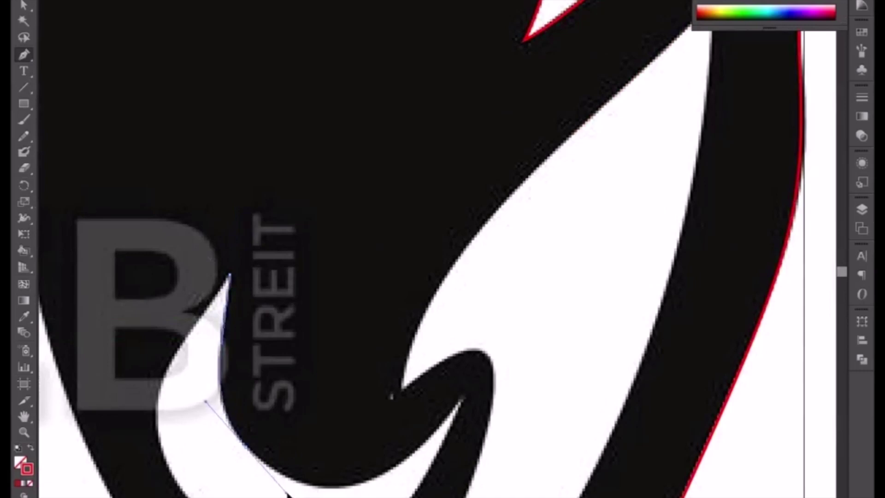
{"action": "left_click_drag", "start_coordinate": [460, 397], "coordinate": [553, 275]}
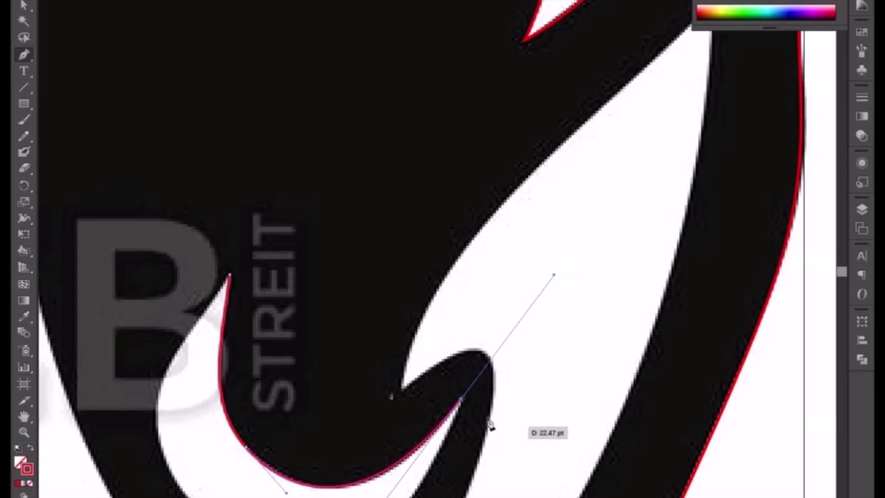
{"action": "left_click", "coordinate": [461, 399]}
Continue the hook outline along its lower edge and up the outer side to the top tip.
{"action": "scroll", "coordinate": [456, 433], "scroll_direction": "down", "scroll_amount": 5}
{"action": "scroll", "coordinate": [456, 432], "scroll_direction": "left", "scroll_amount": 3}
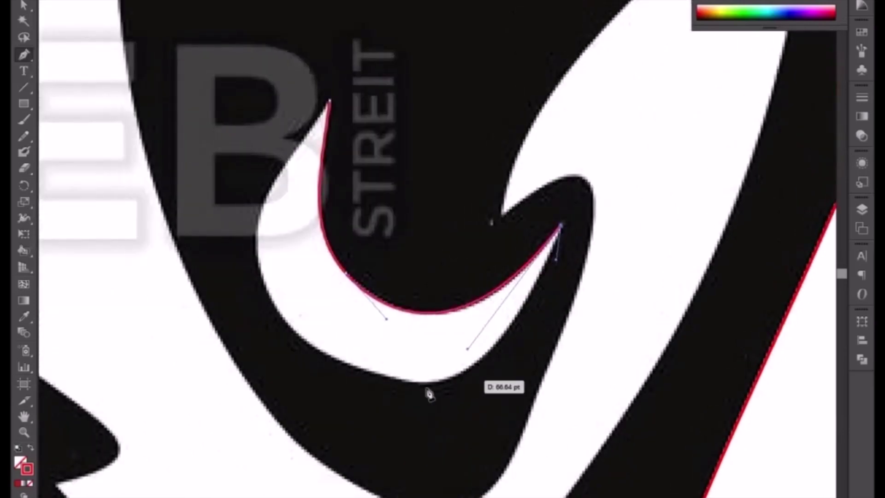
{"action": "mouse_move", "coordinate": [427, 384]}
{"action": "left_mouse_down"}
{"action": "mouse_move", "coordinate": [354, 378]}
{"action": "mouse_move", "coordinate": [372, 380]}
{"action": "left_mouse_up"}
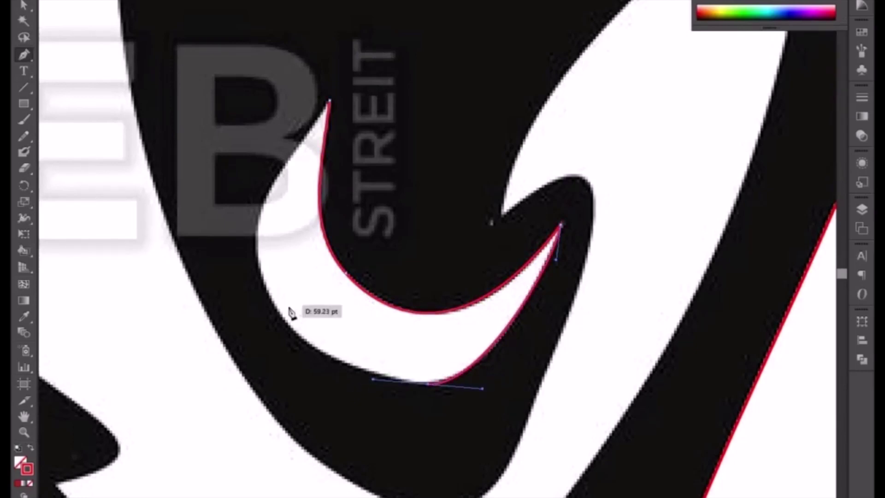
{"action": "left_click_drag", "start_coordinate": [261, 266], "coordinate": [244, 185]}
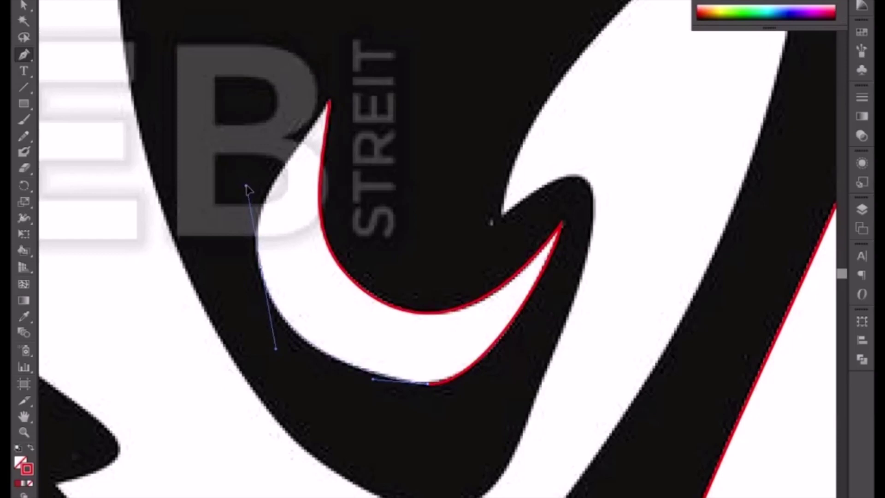
{"action": "left_click", "coordinate": [328, 100]}
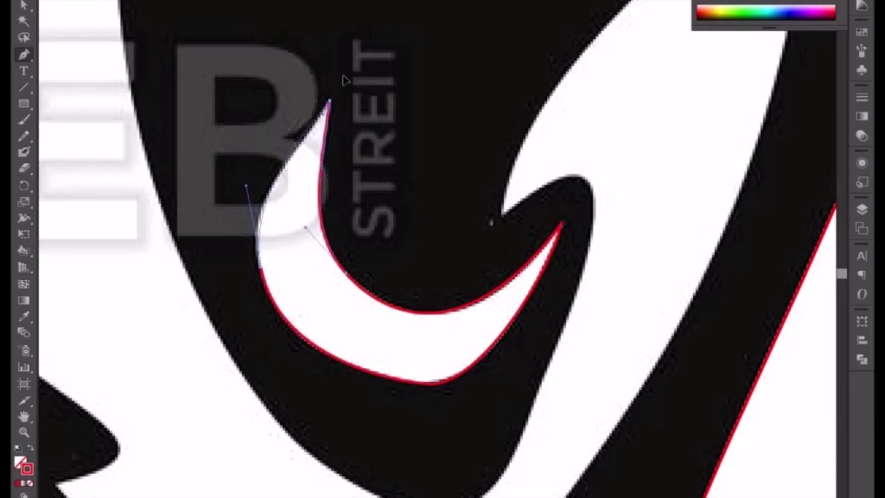
{"action": "left_click_drag", "start_coordinate": [343, 79], "coordinate": [367, 41]}
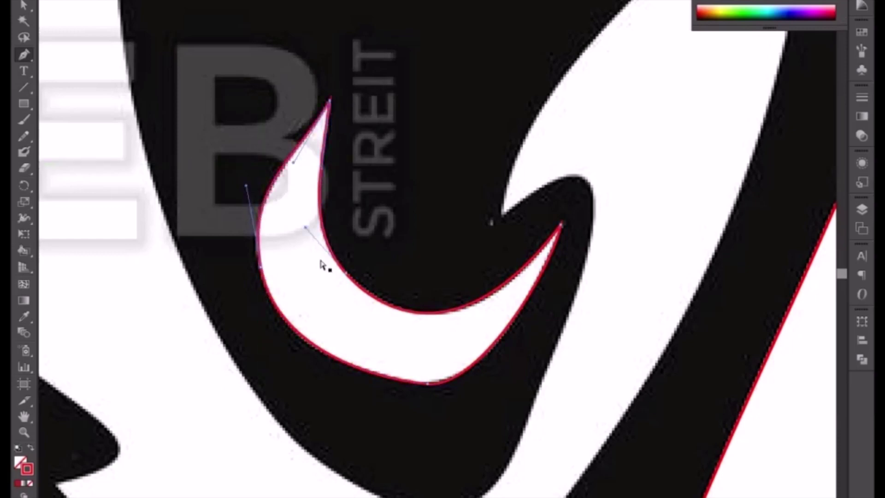
{"action": "key", "text": "ctrl+minus"}
{"action": "key", "text": "ctrl+minus"}
{"action": "key", "text": "ctrl+minus"}
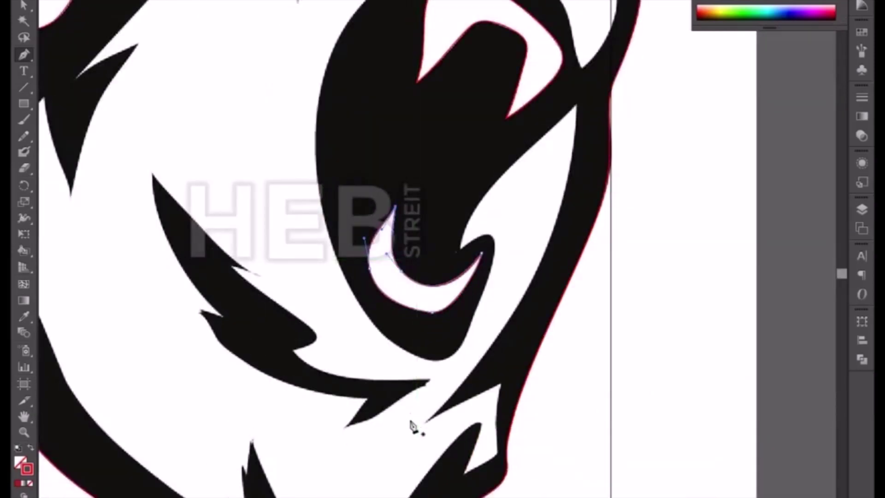
Return to the eye area and start the path along the pointed gap's top edge with a corner.
{"action": "key", "text": "ctrl+minus"}
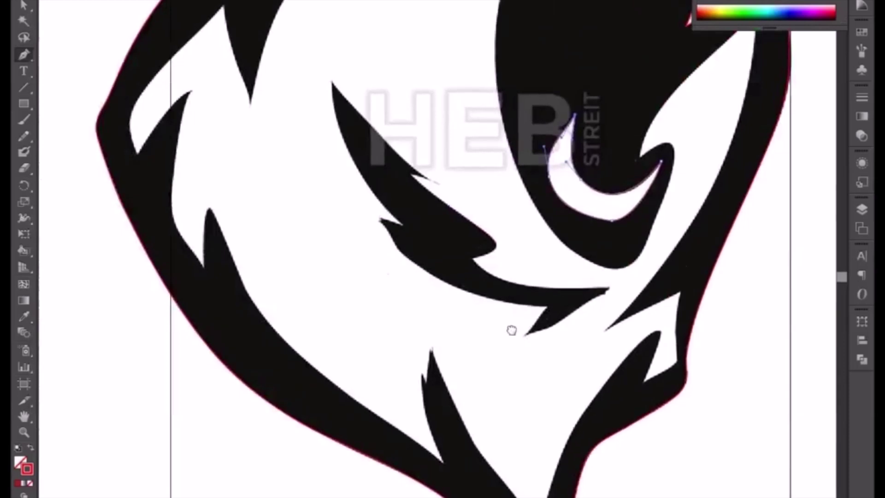
{"action": "mouse_move", "coordinate": [510, 310]}
{"action": "left_mouse_down"}
{"action": "mouse_move", "coordinate": [509, 417]}
{"action": "mouse_move", "coordinate": [479, 397]}
{"action": "mouse_move", "coordinate": [391, 370]}
{"action": "left_mouse_up"}
{"action": "key", "text": "ctrl+plus"}
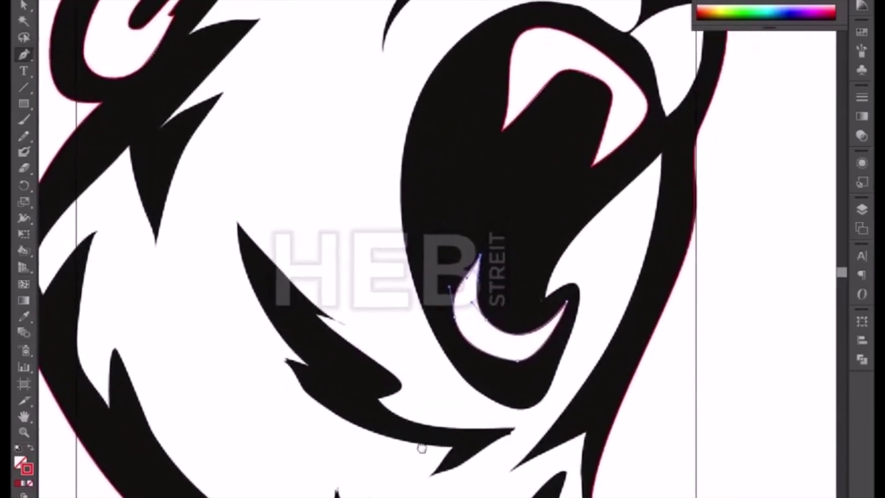
{"action": "scroll", "coordinate": [391, 371], "scroll_direction": "up", "scroll_amount": 3}
{"action": "scroll", "coordinate": [415, 406], "scroll_direction": "up", "scroll_amount": 3}
{"action": "scroll", "coordinate": [417, 417], "scroll_direction": "up", "scroll_amount": 3}
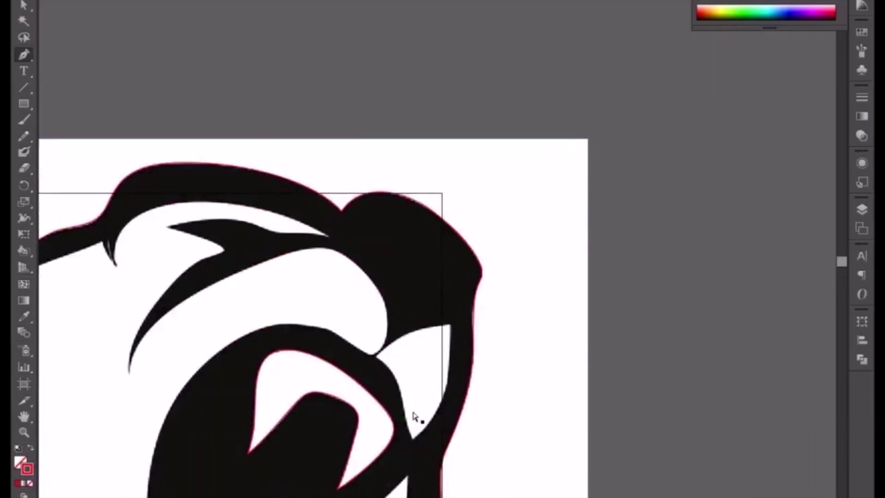
{"action": "scroll", "coordinate": [413, 415], "scroll_direction": "up", "scroll_amount": 1}
{"action": "scroll", "coordinate": [413, 415], "scroll_direction": "up", "scroll_amount": 2}
{"action": "scroll", "coordinate": [415, 415], "scroll_direction": "up", "scroll_amount": 2}
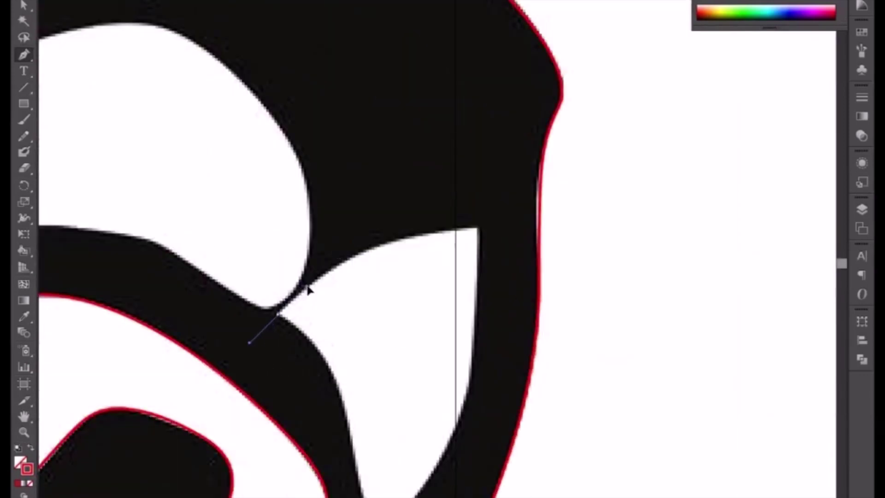
{"action": "mouse_move", "coordinate": [478, 227]}
{"action": "left_mouse_down"}
{"action": "mouse_move", "coordinate": [607, 217]}
{"action": "mouse_move", "coordinate": [602, 193]}
{"action": "mouse_move", "coordinate": [616, 217]}
{"action": "left_mouse_up"}
{"action": "left_click", "coordinate": [479, 228]}
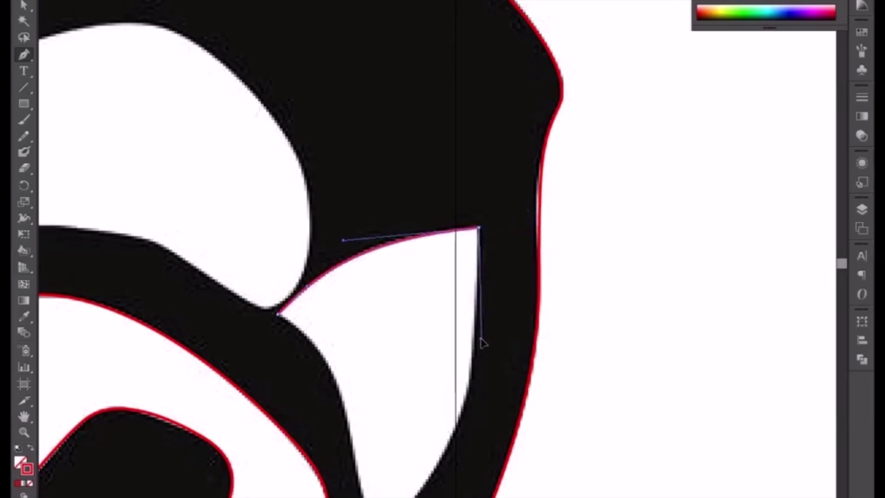
Trace the gap's right side to a sharp lower corner, dismiss the alert, and close the path.
{"action": "left_click_drag", "start_coordinate": [451, 403], "coordinate": [523, 223]}
{"action": "left_click_drag", "start_coordinate": [452, 355], "coordinate": [350, 444]}
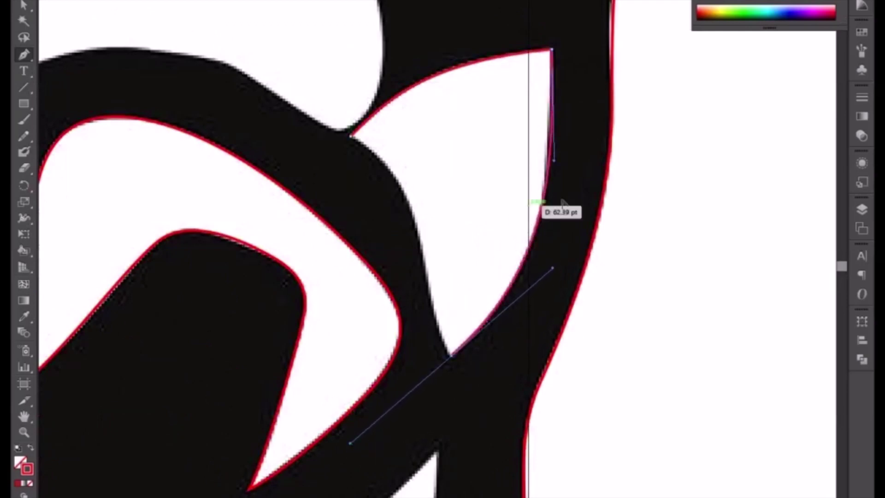
{"action": "left_click", "coordinate": [451, 358]}
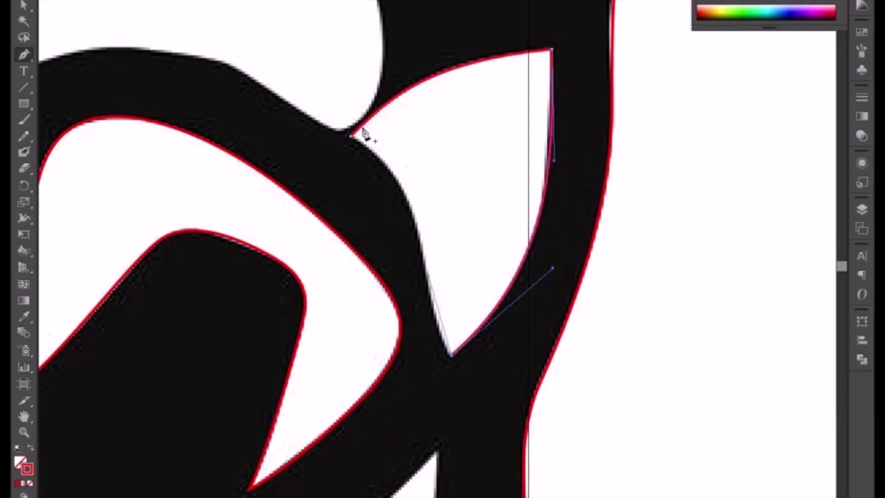
{"action": "left_click", "coordinate": [350, 137], "text": "alt"}
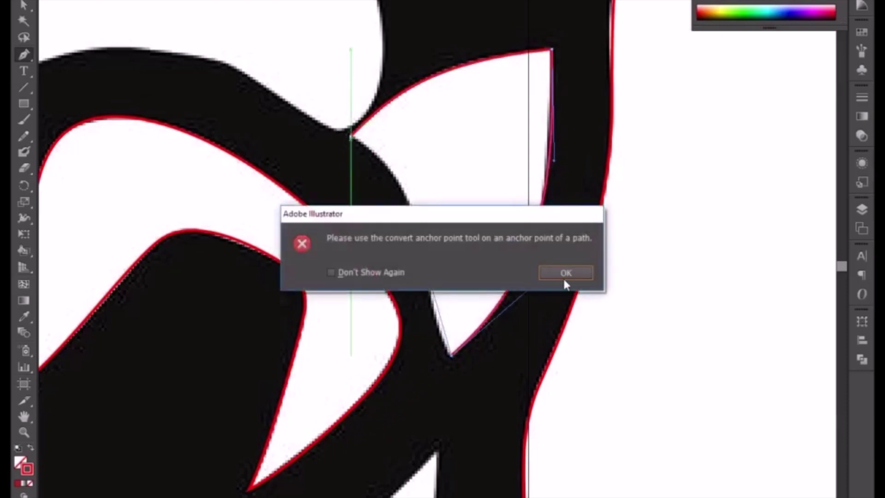
{"action": "left_click", "coordinate": [563, 279]}
{"action": "left_click", "coordinate": [349, 137]}
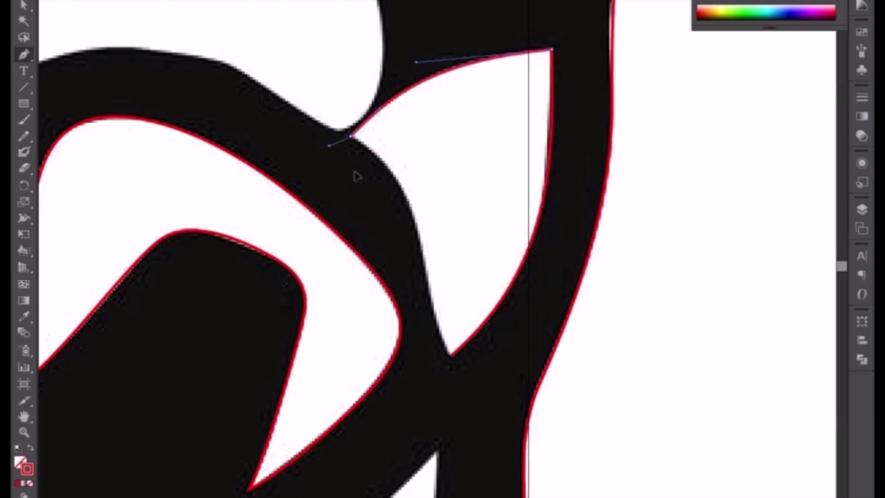
{"action": "left_click", "coordinate": [451, 357]}
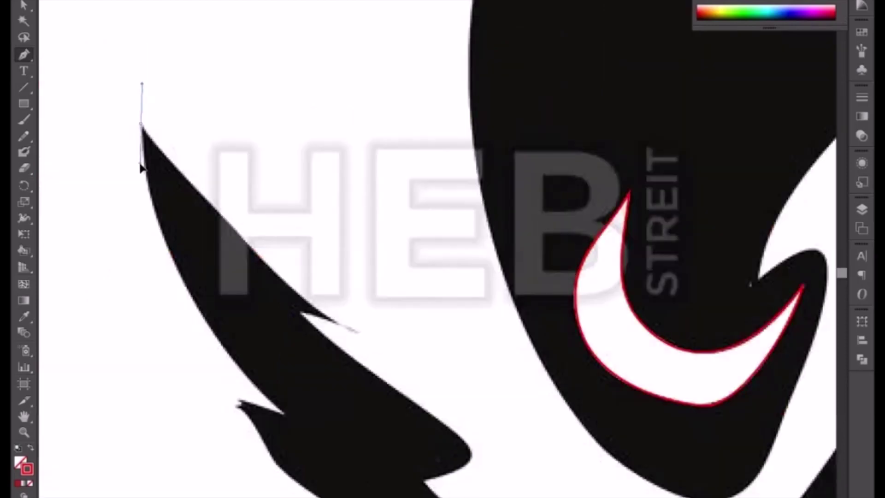
Curve the outline down the left spike's edge to the small spike tip, making both points sharp corners.
{"action": "mouse_move", "coordinate": [283, 411]}
{"action": "left_mouse_down"}
{"action": "mouse_move", "coordinate": [362, 495]}
{"action": "mouse_move", "coordinate": [411, 497]}
{"action": "left_mouse_up"}
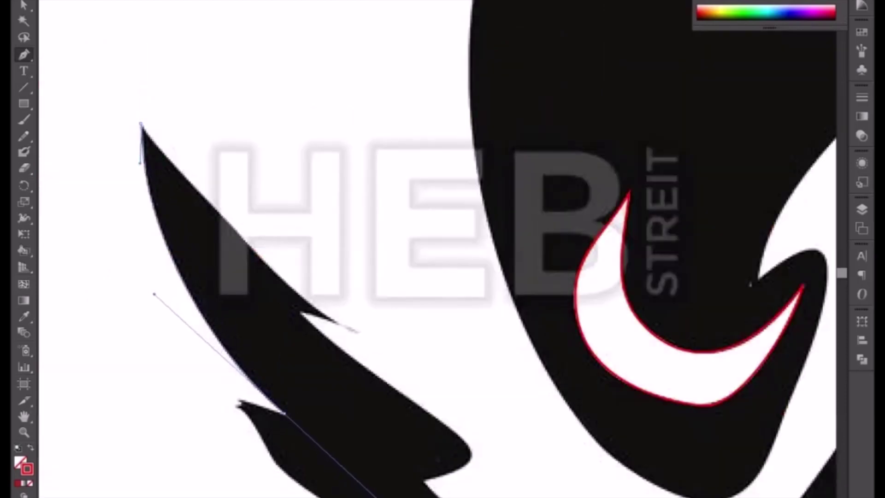
{"action": "left_click", "coordinate": [282, 412]}
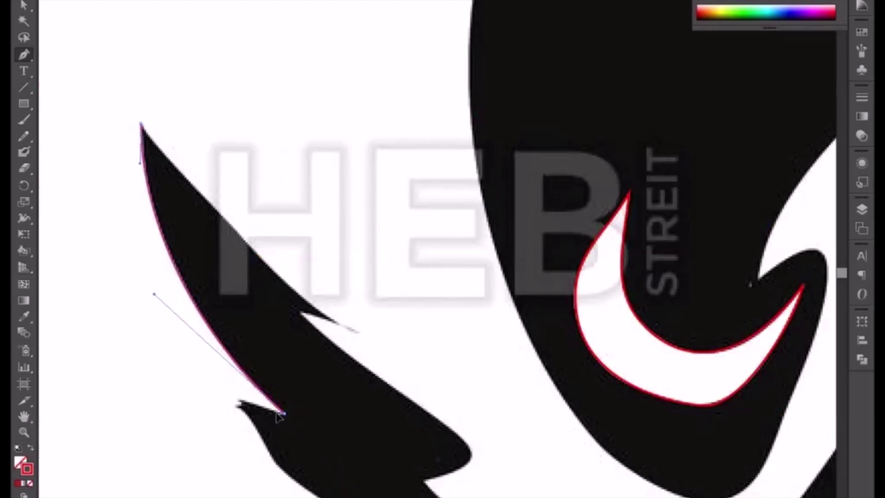
{"action": "left_click_drag", "start_coordinate": [238, 404], "coordinate": [225, 410]}
{"action": "left_click", "coordinate": [238, 405]}
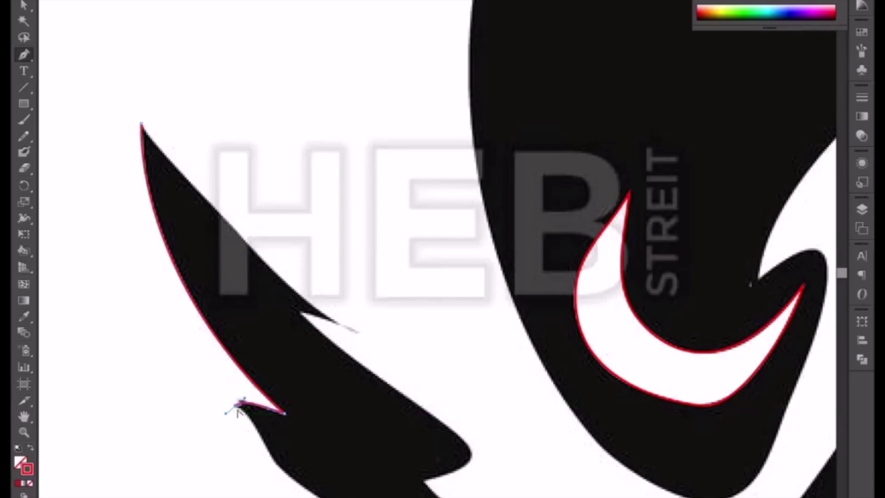
{"action": "scroll", "coordinate": [353, 481], "scroll_direction": "down", "scroll_amount": 3}
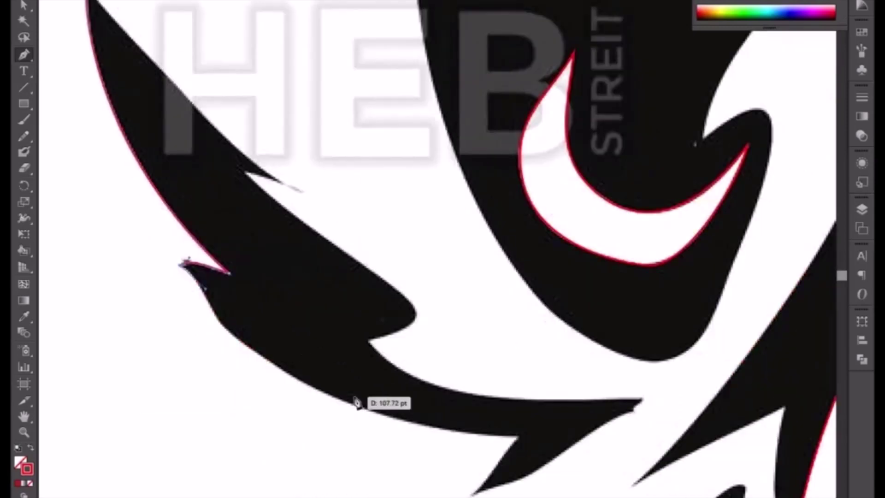
Add curved and corner anchors along the spike's lower edge, deselect, then resume from the bottom end.
{"action": "left_click_drag", "start_coordinate": [291, 376], "coordinate": [390, 419]}
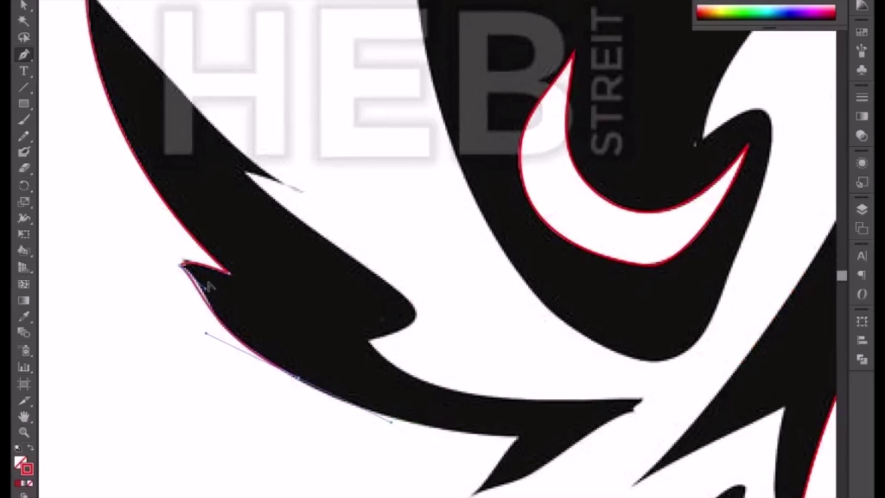
{"action": "left_click_drag", "start_coordinate": [204, 288], "coordinate": [218, 297]}
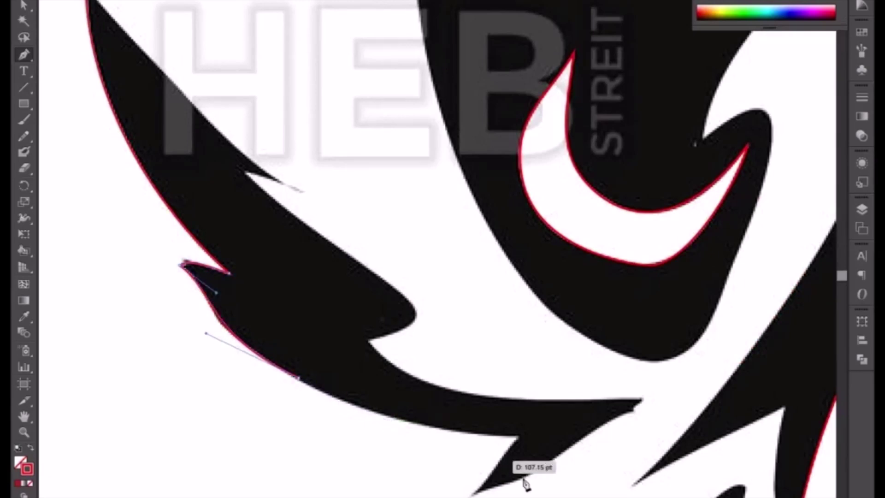
{"action": "mouse_move", "coordinate": [519, 435]}
{"action": "left_mouse_down"}
{"action": "mouse_move", "coordinate": [575, 446]}
{"action": "mouse_move", "coordinate": [602, 436]}
{"action": "left_mouse_up"}
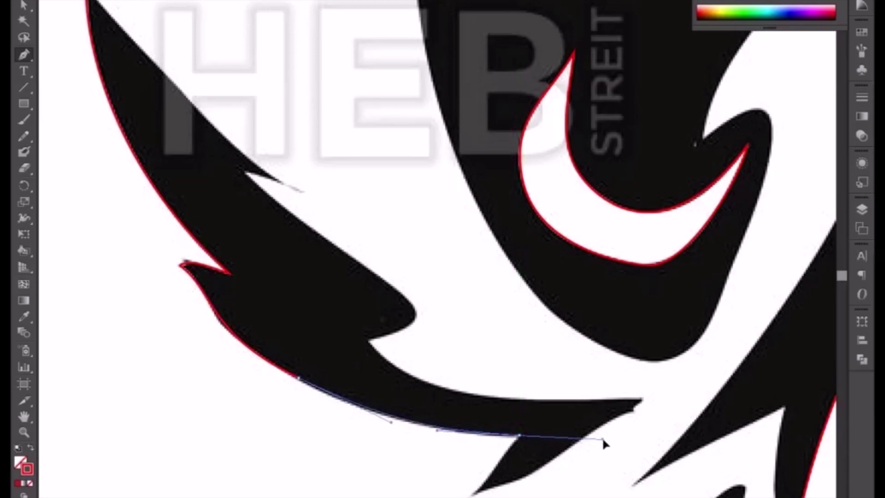
{"action": "left_click", "coordinate": [520, 436]}
{"action": "key", "text": "ctrl+shift+a"}
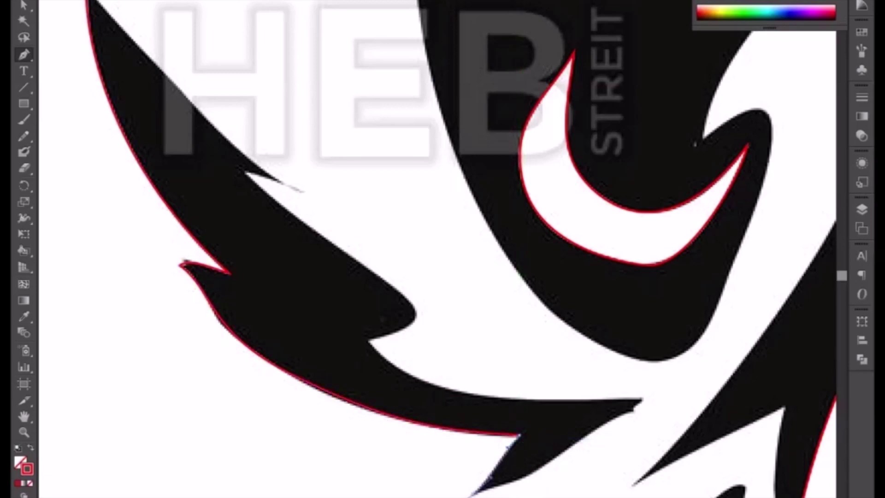
{"action": "left_click_drag", "start_coordinate": [476, 493], "coordinate": [497, 494]}
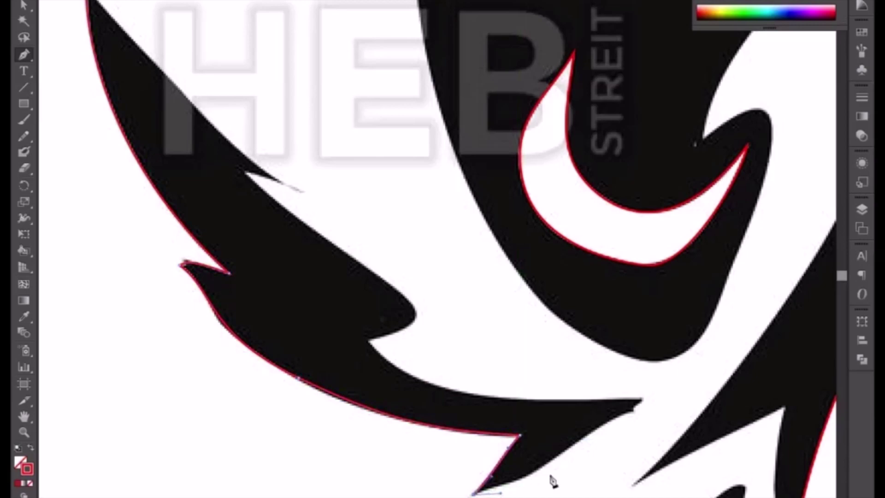
Place a sharp anchor at the spike's pointed tip and straighten the segment leading into it.
{"action": "scroll", "coordinate": [539, 484], "scroll_direction": "down", "scroll_amount": 5}
{"action": "scroll", "coordinate": [540, 484], "scroll_direction": "right", "scroll_amount": 5}
{"action": "scroll", "coordinate": [405, 338], "scroll_direction": "down", "scroll_amount": 2}
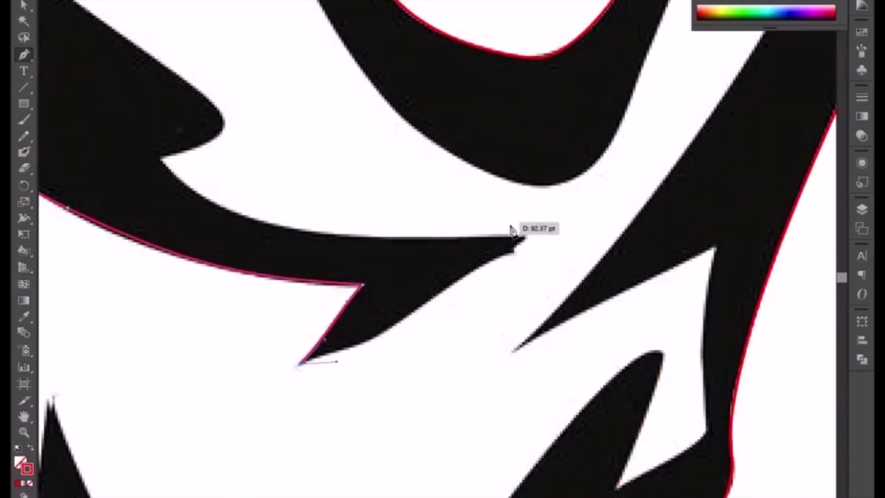
{"action": "mouse_move", "coordinate": [511, 229]}
{"action": "left_mouse_down"}
{"action": "mouse_move", "coordinate": [530, 229]}
{"action": "mouse_move", "coordinate": [566, 206]}
{"action": "left_mouse_up"}
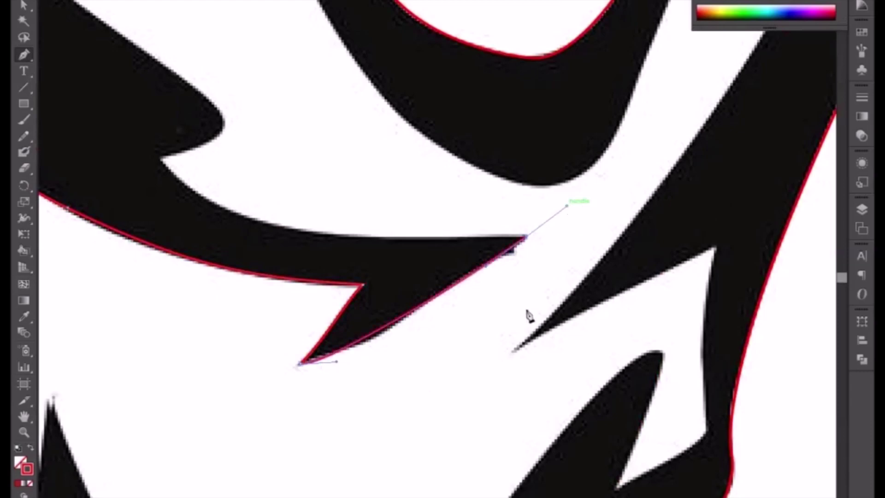
{"action": "left_click_drag", "start_coordinate": [342, 353], "coordinate": [463, 295]}
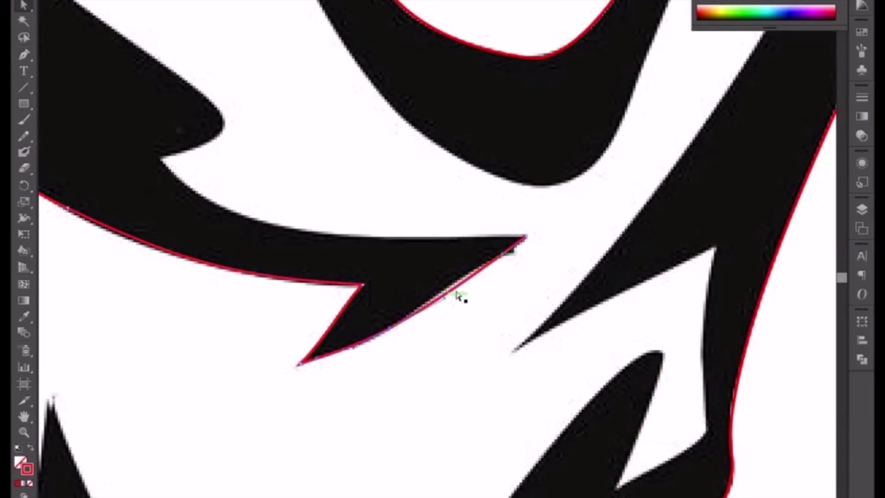
{"action": "left_click", "coordinate": [502, 256]}
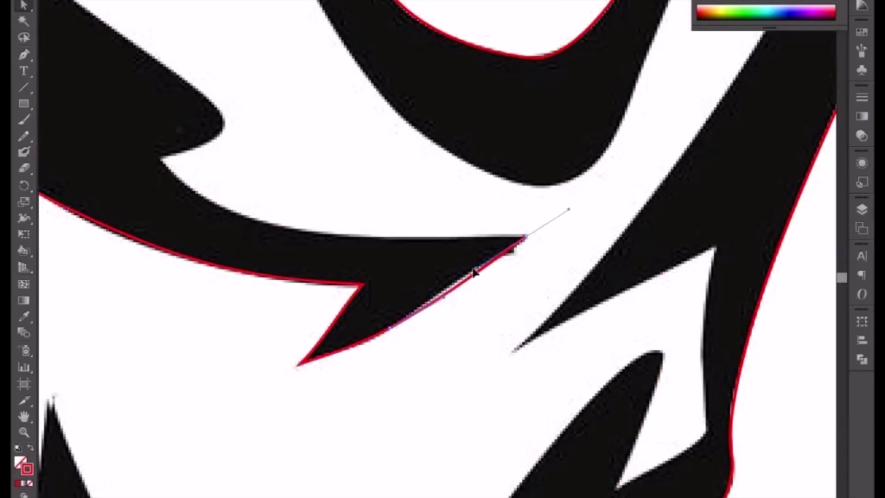
{"action": "left_click", "coordinate": [459, 282]}
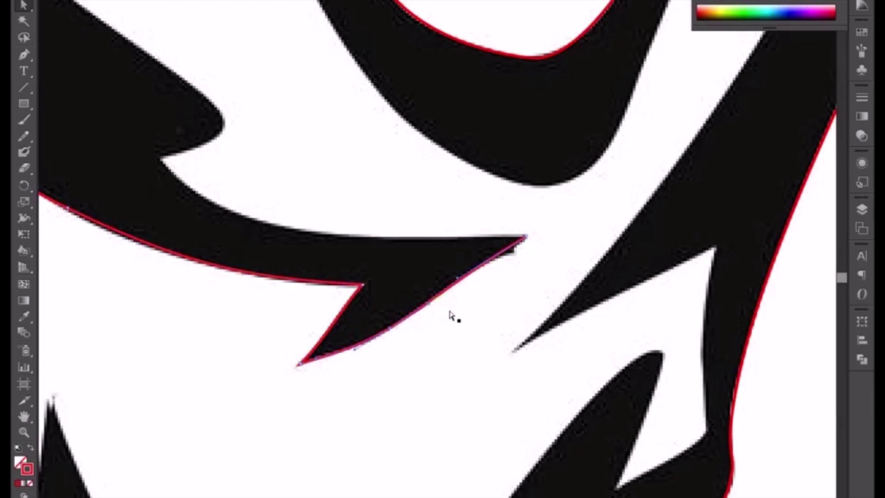
{"action": "left_click_drag", "start_coordinate": [525, 239], "coordinate": [570, 210]}
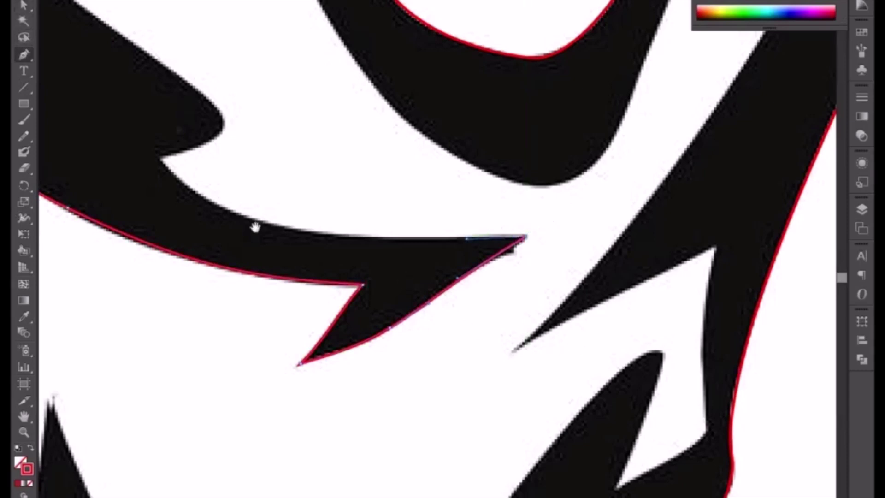
Trace the spike's upper notches with corner and curved anchors up beside the HEB letters.
{"action": "left_click_drag", "start_coordinate": [255, 226], "coordinate": [391, 379]}
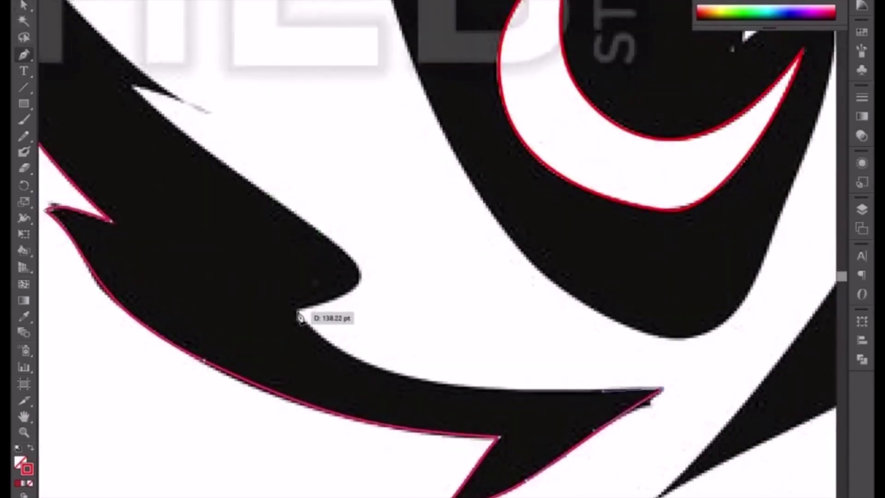
{"action": "left_click_drag", "start_coordinate": [298, 312], "coordinate": [233, 216]}
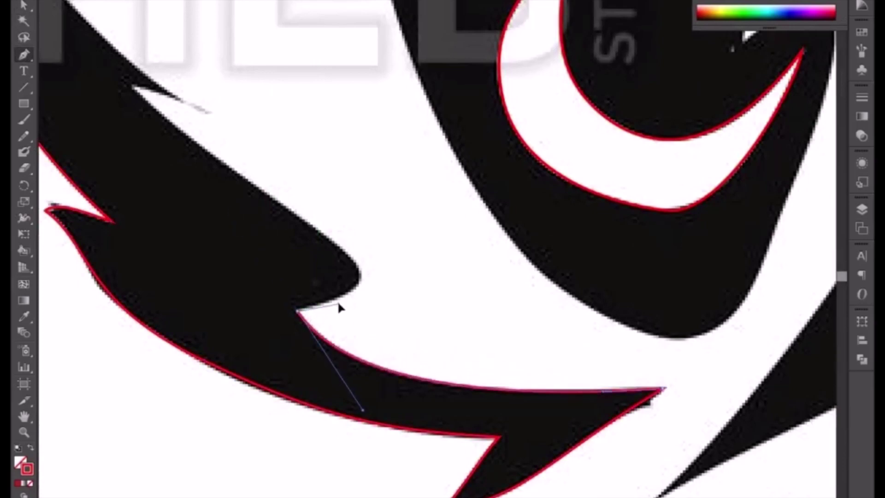
{"action": "left_click_drag", "start_coordinate": [346, 251], "coordinate": [297, 211]}
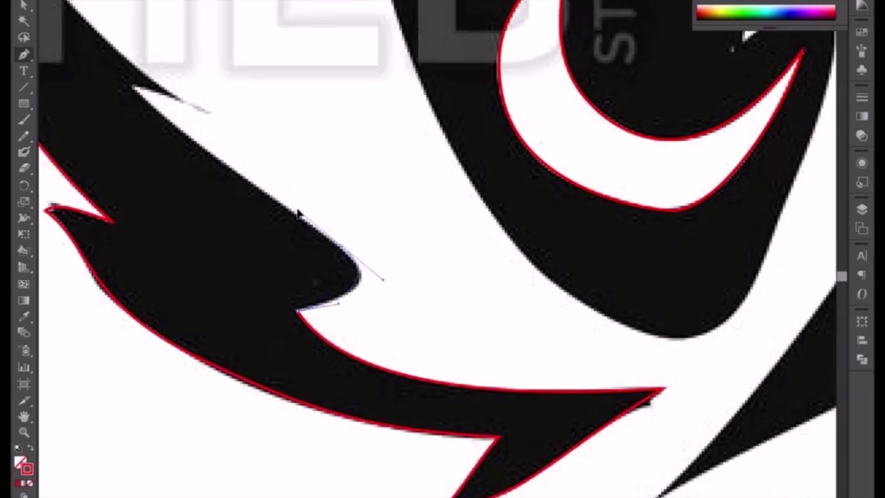
{"action": "scroll", "coordinate": [310, 275], "scroll_direction": "up", "scroll_amount": 3}
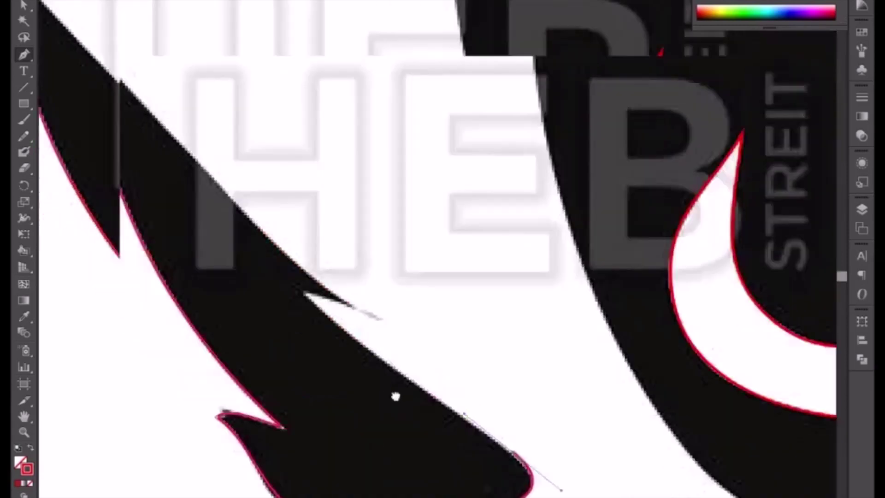
{"action": "mouse_move", "coordinate": [322, 350]}
{"action": "left_mouse_down"}
{"action": "mouse_move", "coordinate": [318, 311]}
{"action": "mouse_move", "coordinate": [278, 256]}
{"action": "left_mouse_up"}
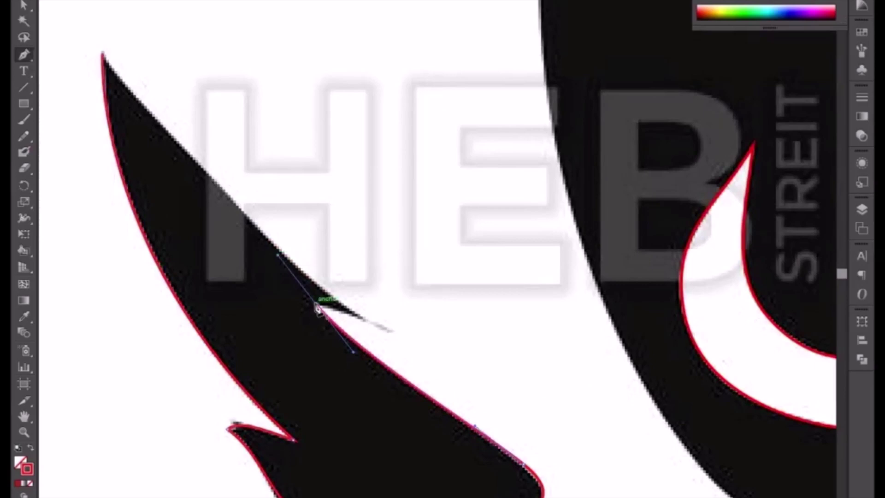
{"action": "left_click", "coordinate": [405, 341], "text": "ctrl"}
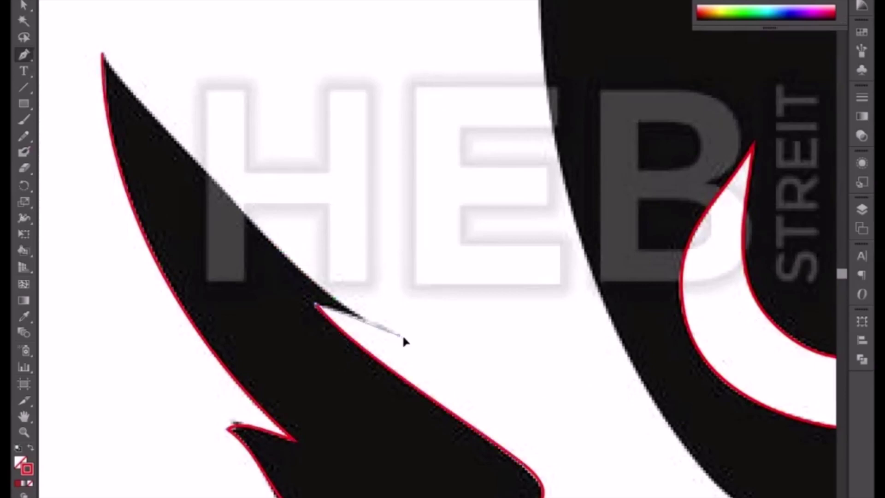
{"action": "left_click", "coordinate": [399, 338]}
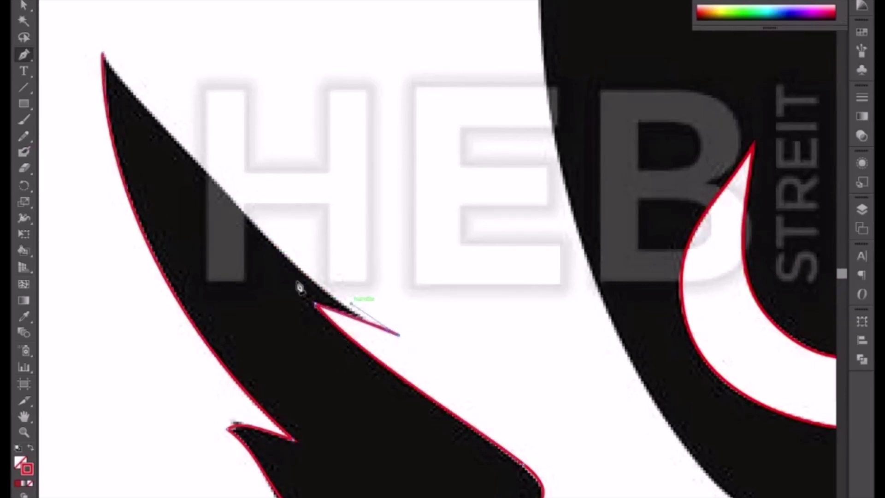
Close the outline at the spike's top tip, keep its right edge smooth, and zoom out.
{"action": "scroll", "coordinate": [299, 288], "scroll_direction": "up", "scroll_amount": 5}
{"action": "scroll", "coordinate": [299, 288], "scroll_direction": "left", "scroll_amount": 2}
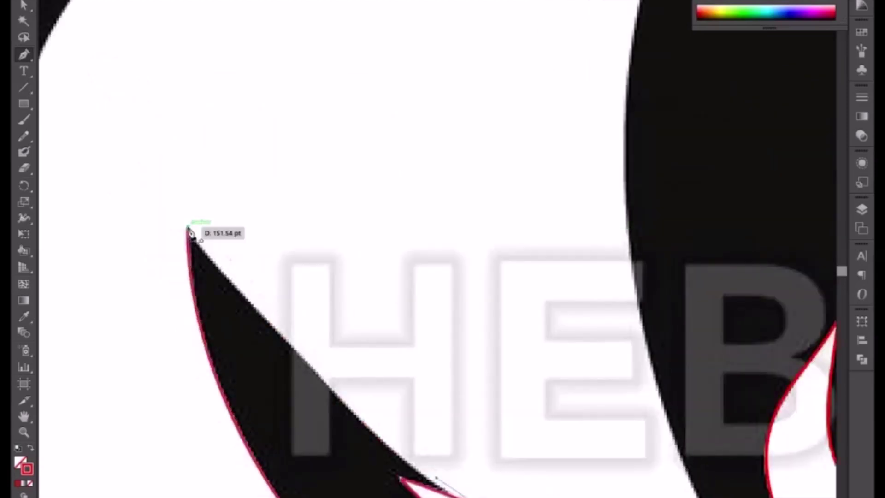
{"action": "left_click", "coordinate": [187, 226]}
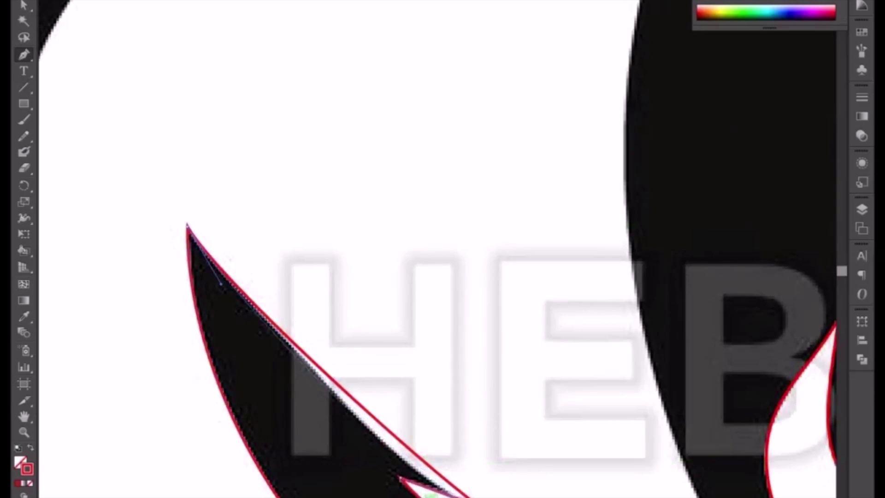
{"action": "left_click", "coordinate": [229, 291]}
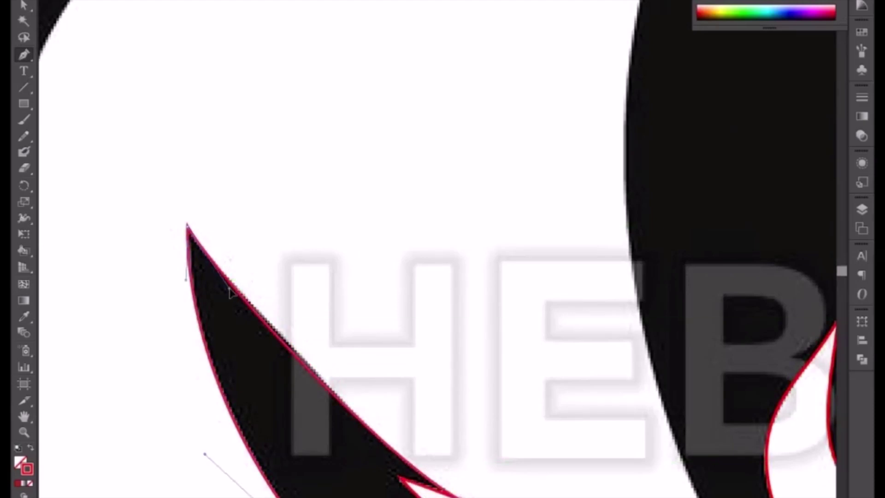
{"action": "left_click", "coordinate": [264, 402]}
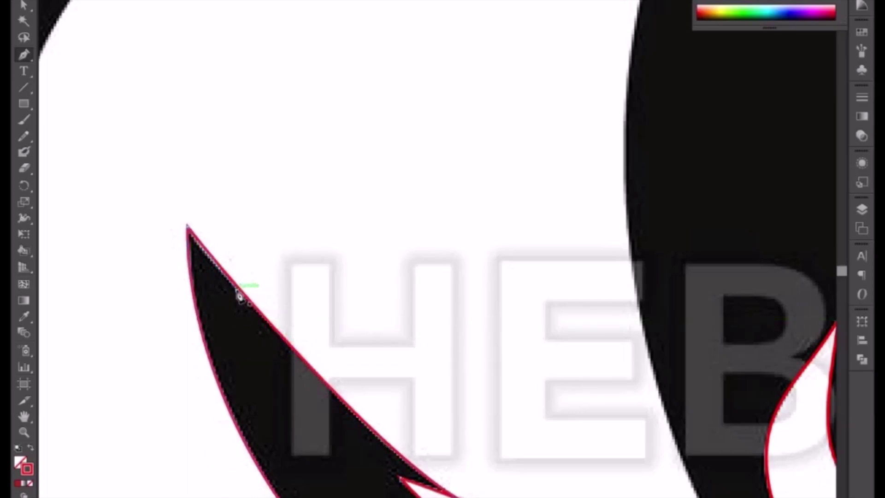
{"action": "key", "text": "ctrl+minus"}
{"action": "key", "text": "ctrl+minus"}
{"action": "key", "text": "ctrl+minus"}
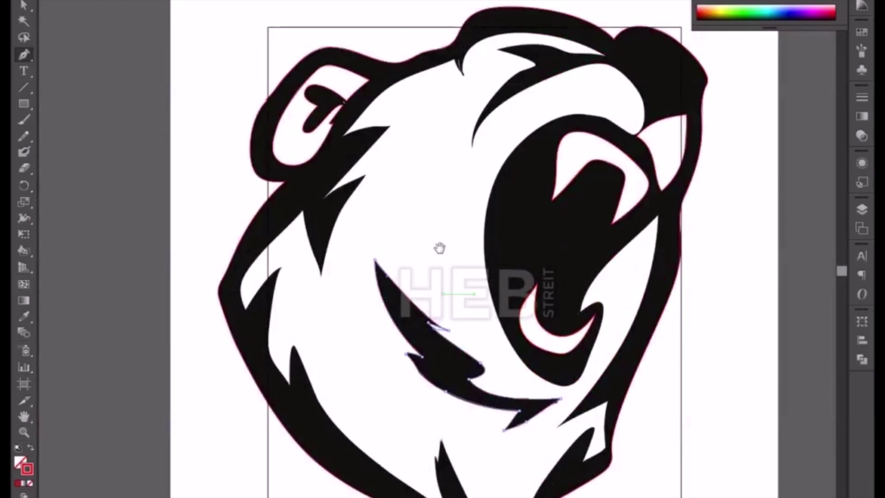
Add an anchor at the small spike on the head's top and fit the curve to the black edge.
{"action": "mouse_move", "coordinate": [440, 248]}
{"action": "left_mouse_down"}
{"action": "mouse_move", "coordinate": [490, 300]}
{"action": "mouse_move", "coordinate": [509, 339]}
{"action": "left_mouse_up"}
{"action": "key", "text": "ctrl+plus"}
{"action": "key", "text": "ctrl+plus"}
{"action": "key", "text": "ctrl+plus"}
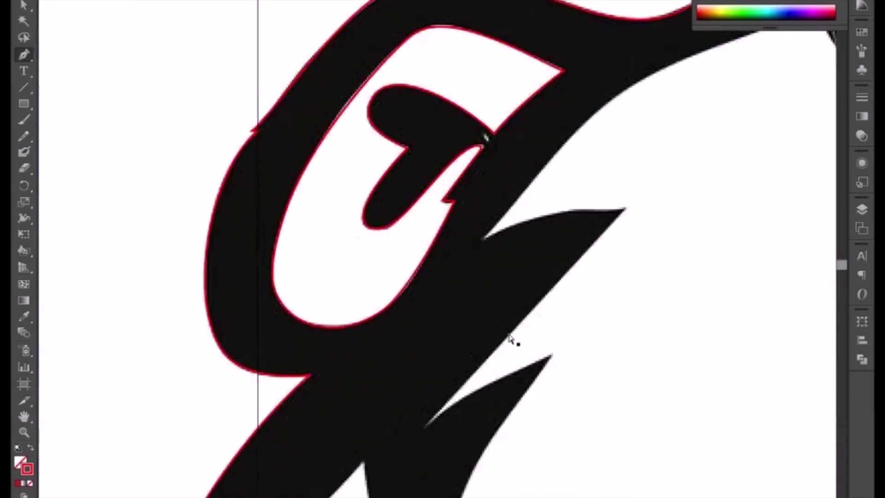
{"action": "key", "text": "ctrl+minus"}
{"action": "left_click_drag", "start_coordinate": [500, 279], "coordinate": [187, 401]}
{"action": "scroll", "coordinate": [187, 401], "scroll_direction": "down", "scroll_amount": 5}
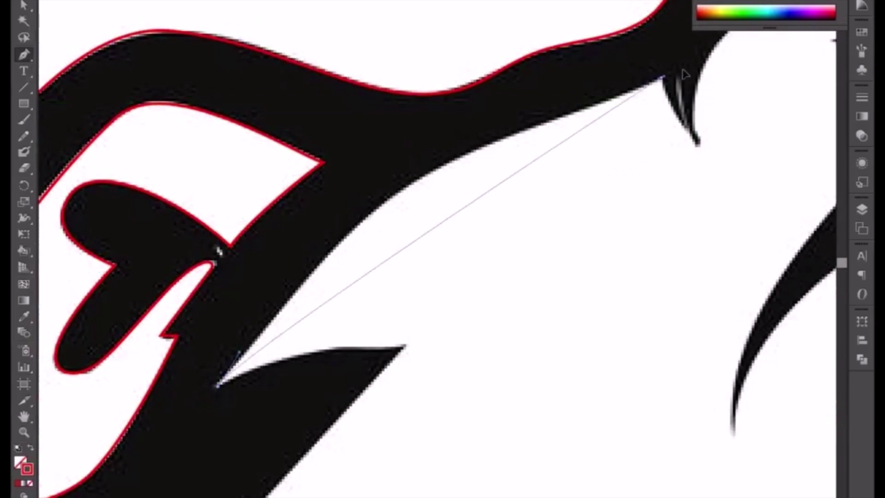
{"action": "left_click_drag", "start_coordinate": [662, 84], "coordinate": [723, 51]}
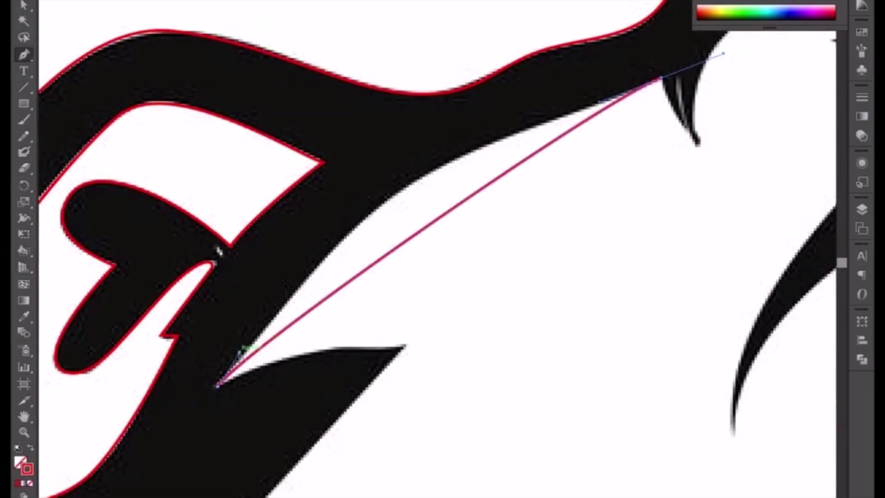
{"action": "left_click_drag", "start_coordinate": [239, 351], "coordinate": [263, 312]}
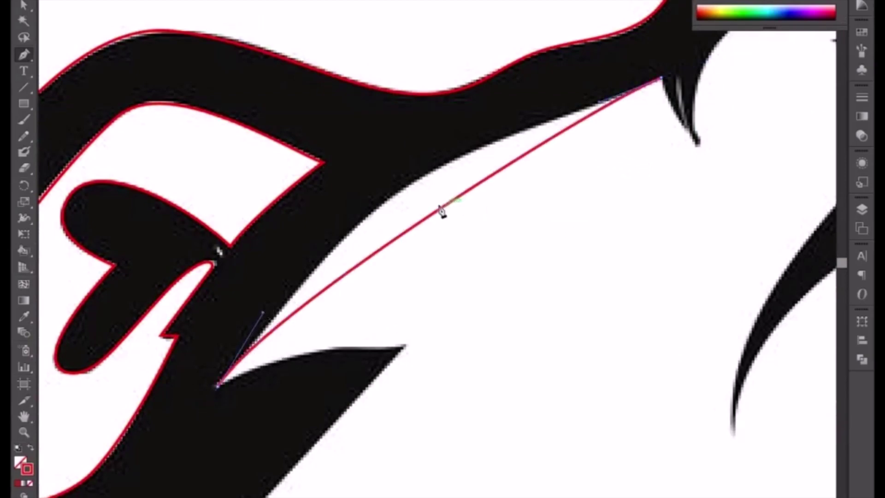
{"action": "left_click_drag", "start_coordinate": [437, 217], "coordinate": [412, 186]}
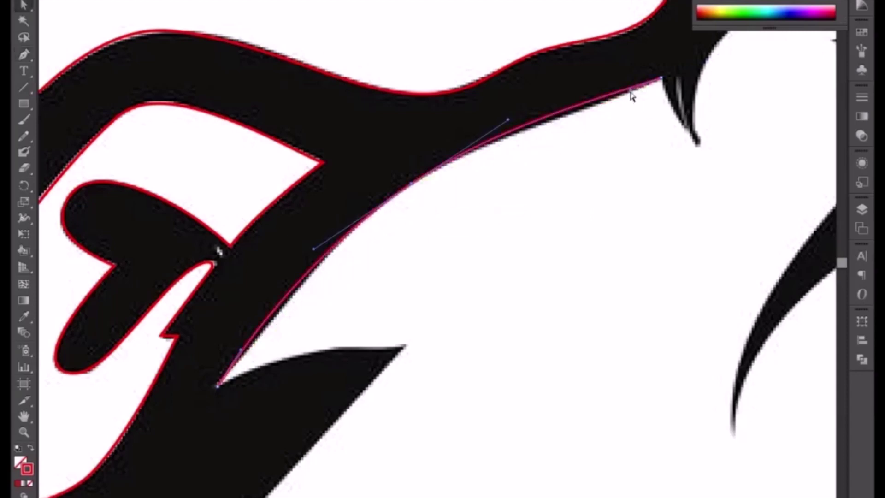
{"action": "left_click_drag", "start_coordinate": [631, 94], "coordinate": [597, 111]}
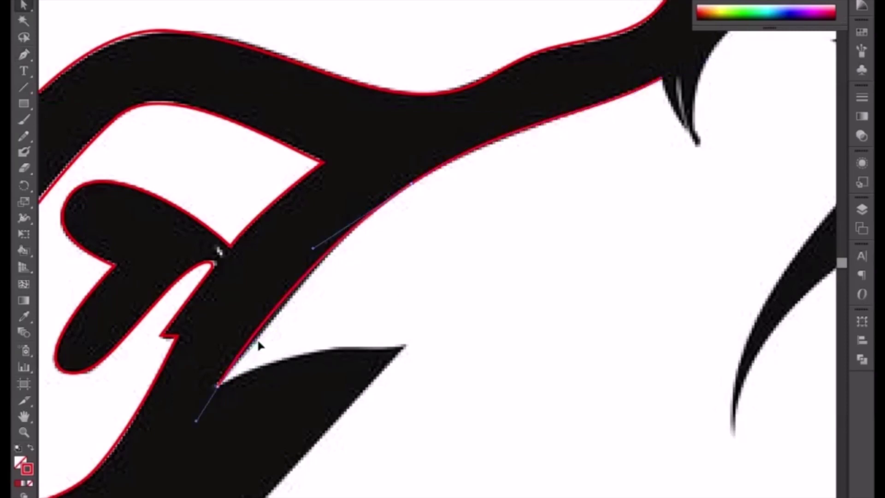
{"action": "left_click_drag", "start_coordinate": [243, 353], "coordinate": [266, 334]}
Return to the Pen tool and extend the outline down along the brow spike's edge.
{"action": "left_click_drag", "start_coordinate": [763, 189], "coordinate": [521, 270]}
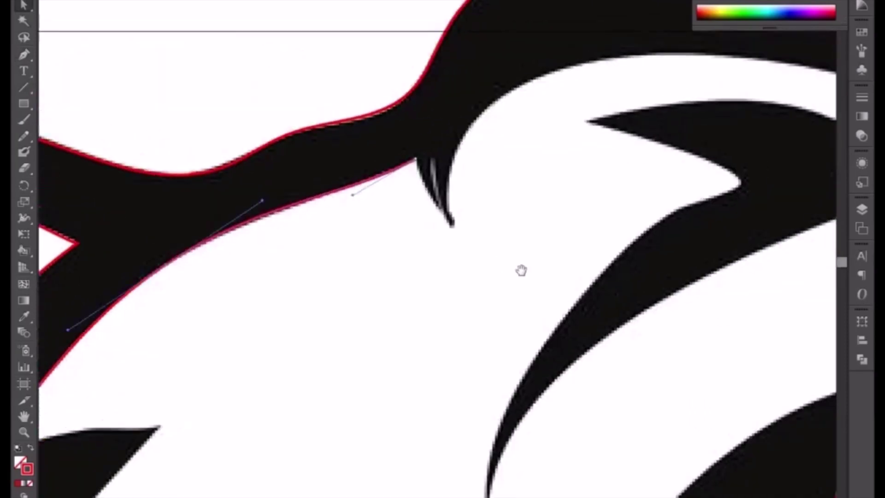
{"action": "left_click", "coordinate": [417, 158]}
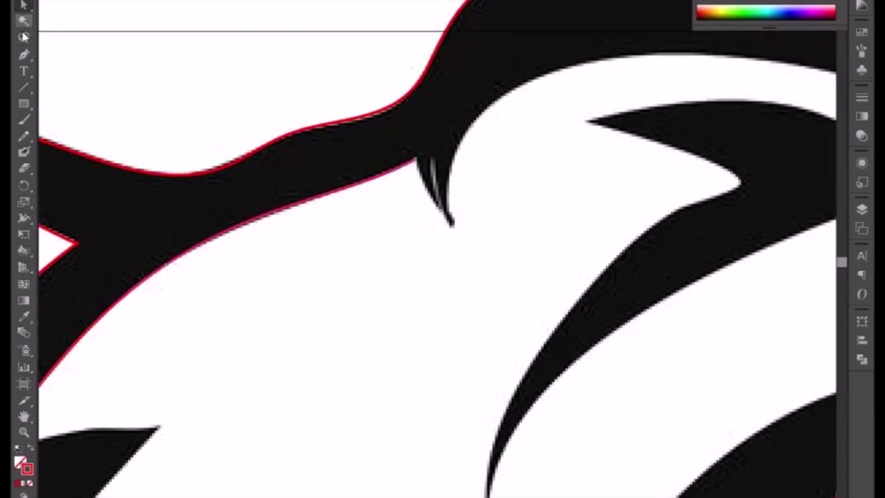
{"action": "left_click", "coordinate": [24, 55]}
{"action": "left_click", "coordinate": [417, 159]}
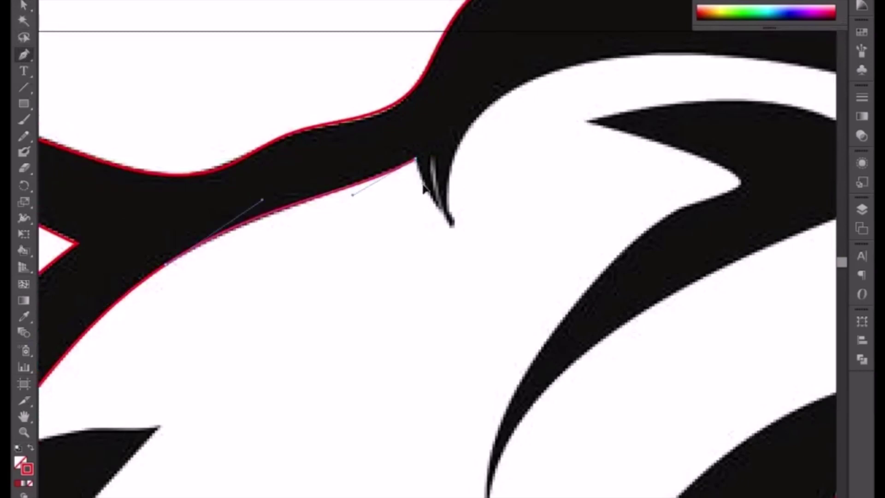
{"action": "left_click_drag", "start_coordinate": [452, 225], "coordinate": [475, 252]}
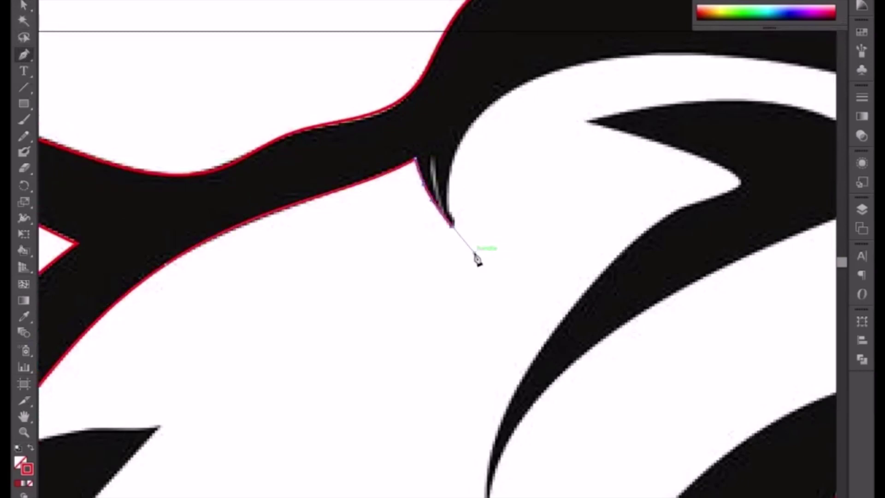
Curve a segment along the brow's underside and close the head-top shape at the spike anchor.
{"action": "left_click_drag", "start_coordinate": [556, 159], "coordinate": [299, 316]}
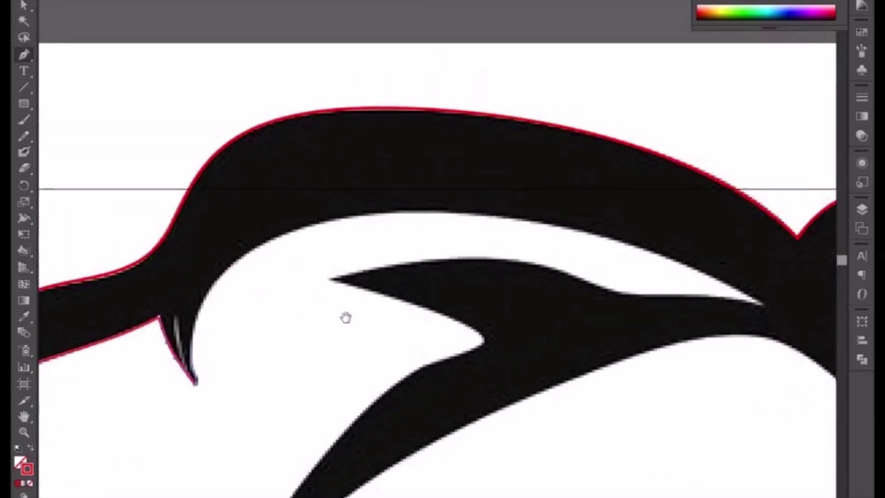
{"action": "left_click_drag", "start_coordinate": [765, 311], "coordinate": [645, 396]}
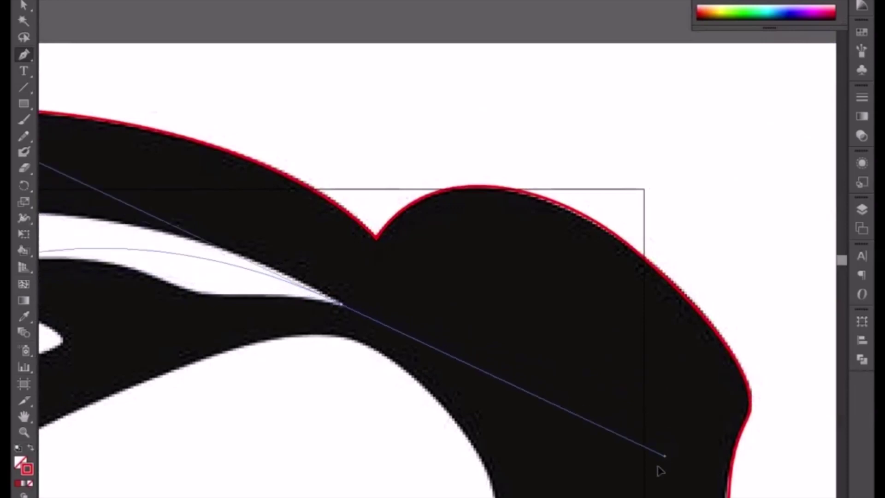
{"action": "left_click_drag", "start_coordinate": [645, 396], "coordinate": [605, 463]}
{"action": "left_click_drag", "start_coordinate": [339, 343], "coordinate": [860, 345]}
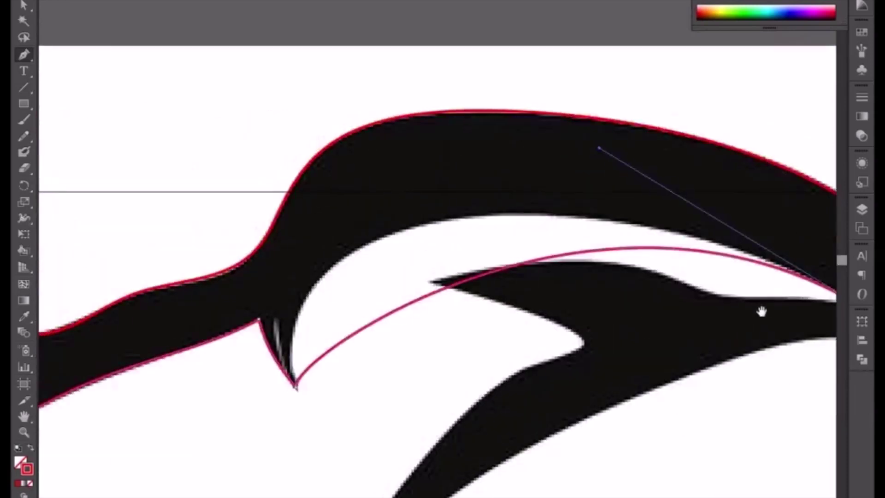
{"action": "left_click_drag", "start_coordinate": [295, 385], "coordinate": [249, 203]}
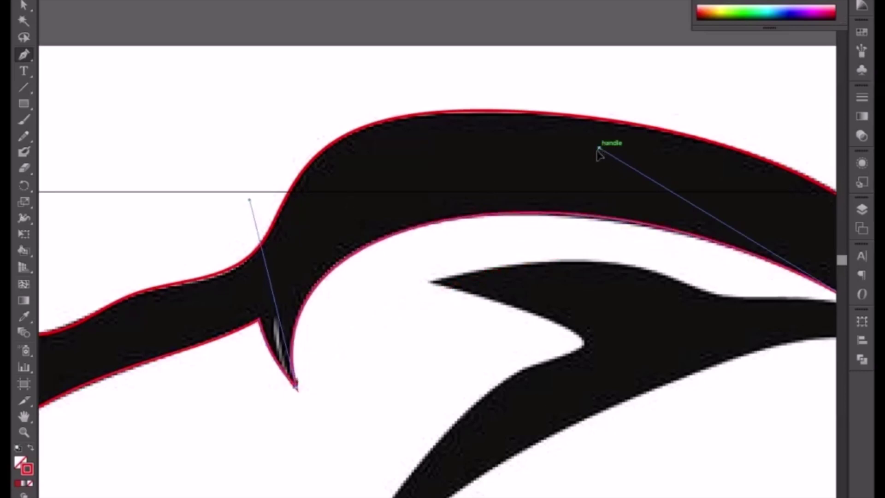
{"action": "key", "text": "ctrl+minus"}
{"action": "mouse_move", "coordinate": [615, 288]}
{"action": "left_mouse_down"}
{"action": "mouse_move", "coordinate": [457, 173]}
{"action": "mouse_move", "coordinate": [467, 171]}
{"action": "left_mouse_up"}
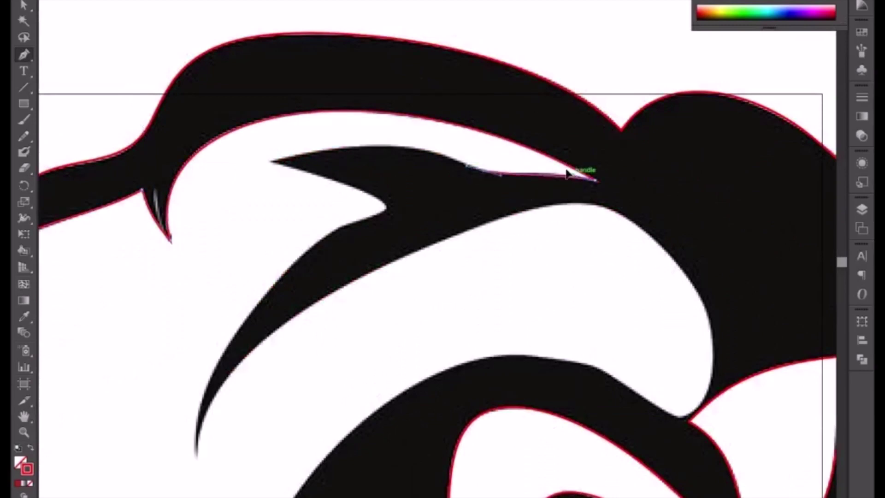
Outline the arrow-shaped brow piece through its right point, left tip, notch and lower tip, then save.
{"action": "left_click_drag", "start_coordinate": [567, 172], "coordinate": [564, 171]}
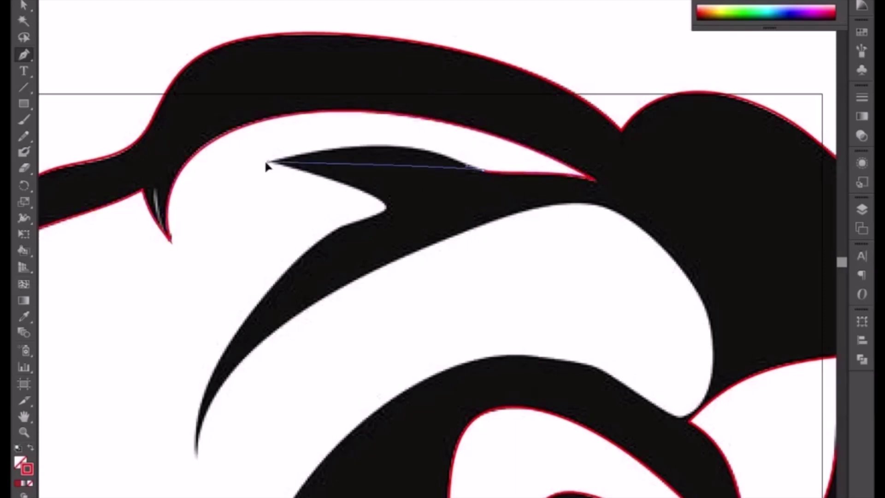
{"action": "left_click_drag", "start_coordinate": [270, 161], "coordinate": [128, 200]}
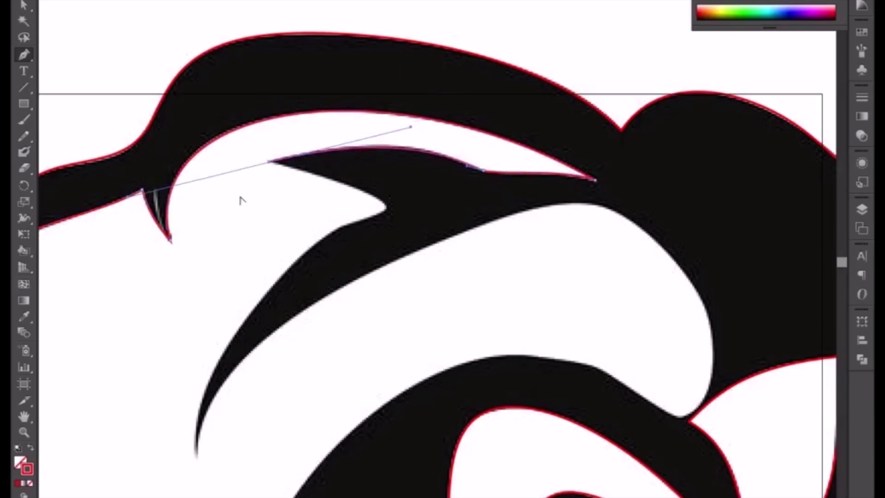
{"action": "left_click_drag", "start_coordinate": [315, 171], "coordinate": [317, 178]}
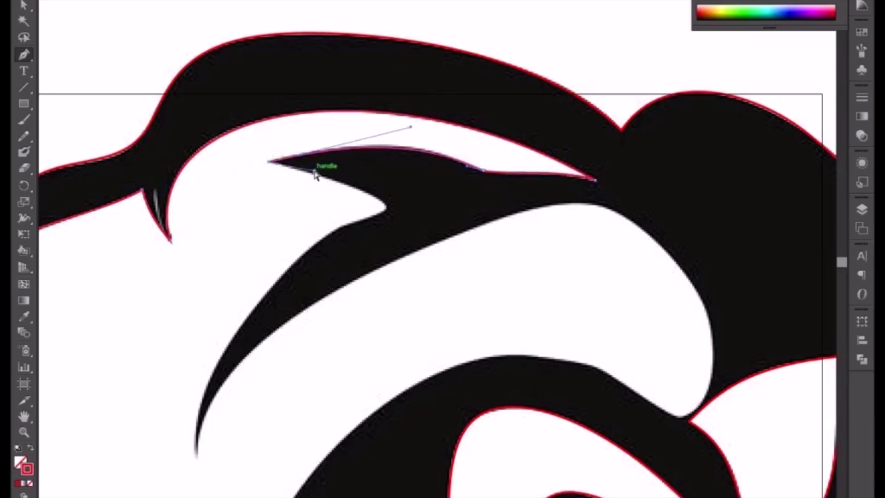
{"action": "key", "text": "ctrl+plus"}
{"action": "key", "text": "ctrl+plus"}
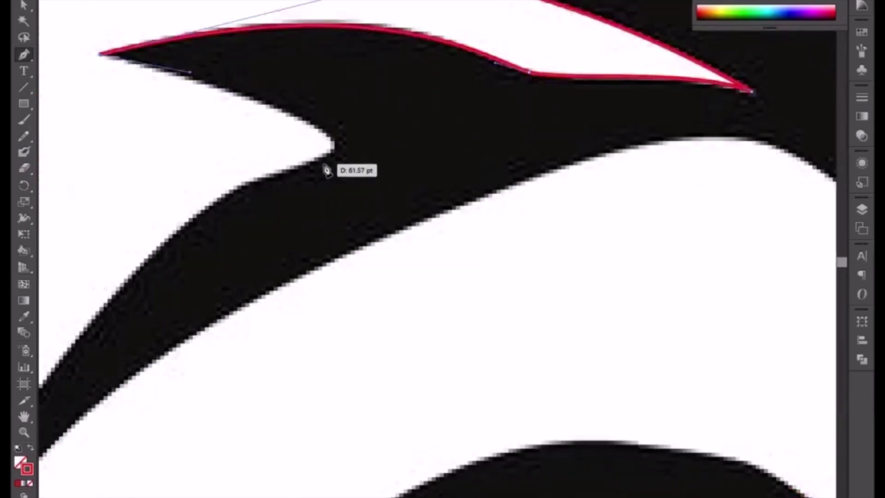
{"action": "left_click_drag", "start_coordinate": [328, 162], "coordinate": [291, 165]}
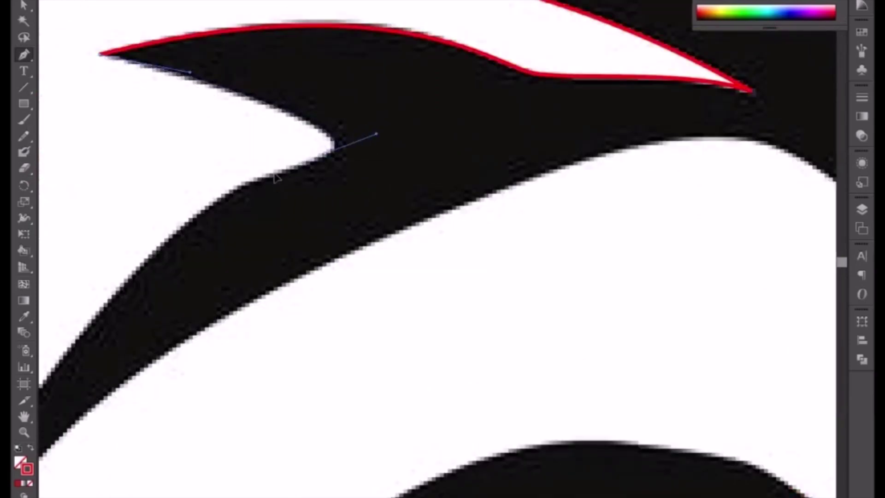
{"action": "left_click_drag", "start_coordinate": [237, 253], "coordinate": [420, 102]}
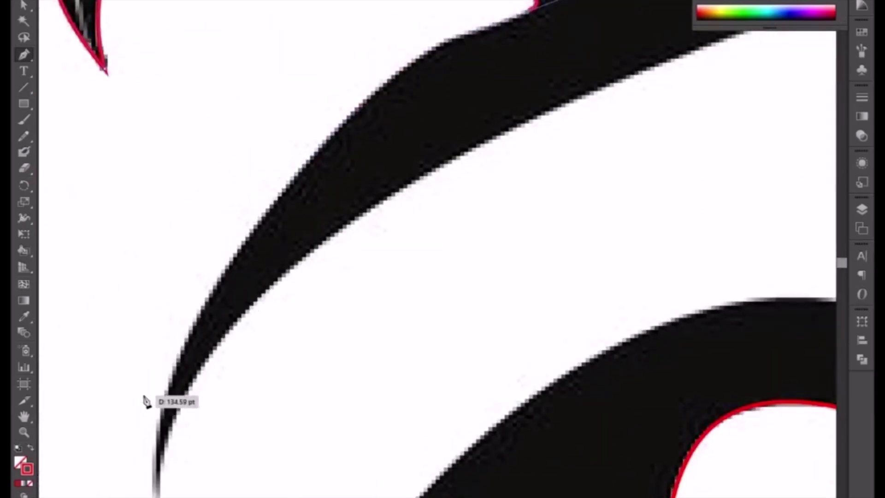
{"action": "key", "text": "ctrl+minus"}
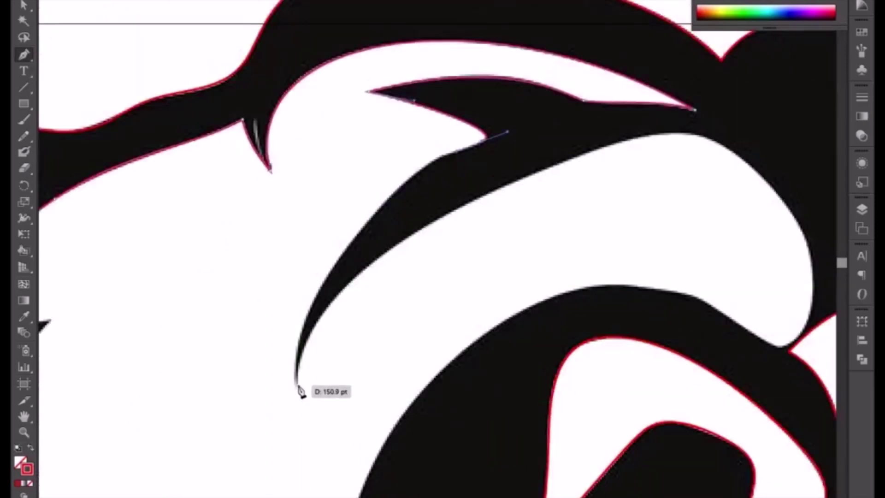
{"action": "mouse_move", "coordinate": [297, 385]}
{"action": "left_mouse_down"}
{"action": "mouse_move", "coordinate": [319, 495]}
{"action": "mouse_move", "coordinate": [310, 497]}
{"action": "left_mouse_up"}
{"action": "left_click_drag", "start_coordinate": [484, 141], "coordinate": [453, 208]}
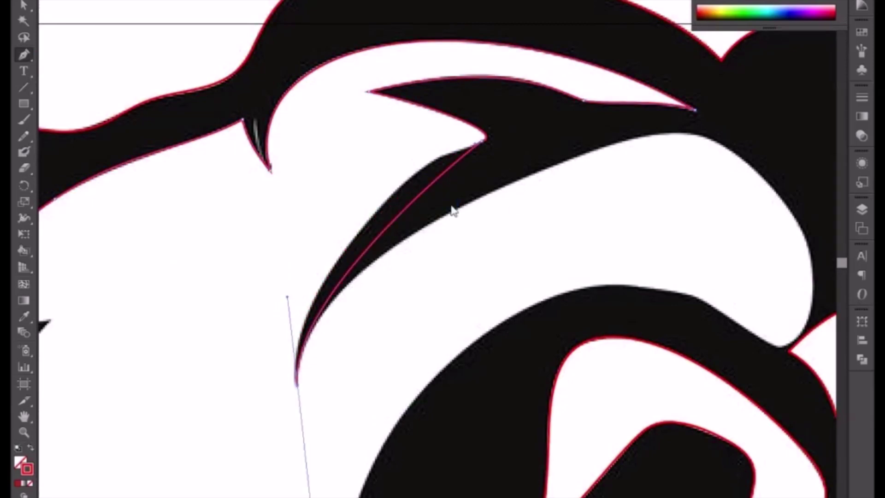
{"action": "key", "text": "ctrl+s"}
Cancel the save and drag the brow piece's anchors and lower curve onto the black edge.
{"action": "left_click", "coordinate": [361, 184]}
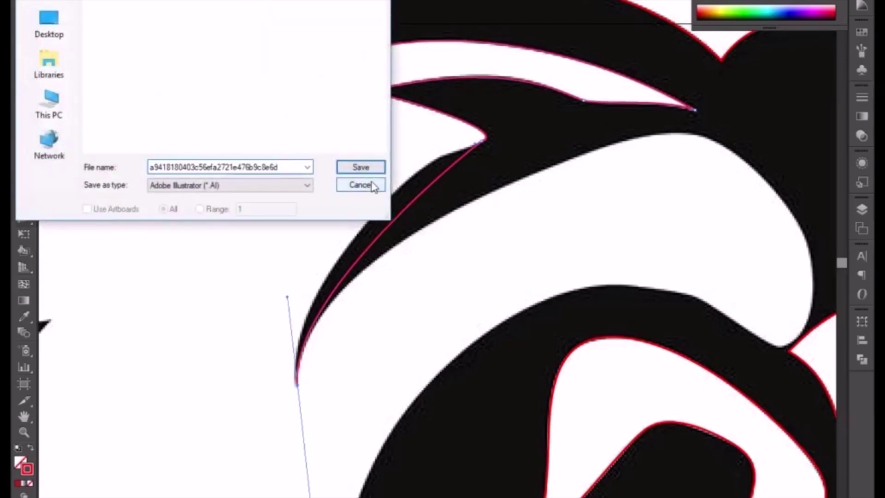
{"action": "key", "text": "ctrl+plus"}
{"action": "left_click_drag", "start_coordinate": [389, 195], "coordinate": [392, 196]}
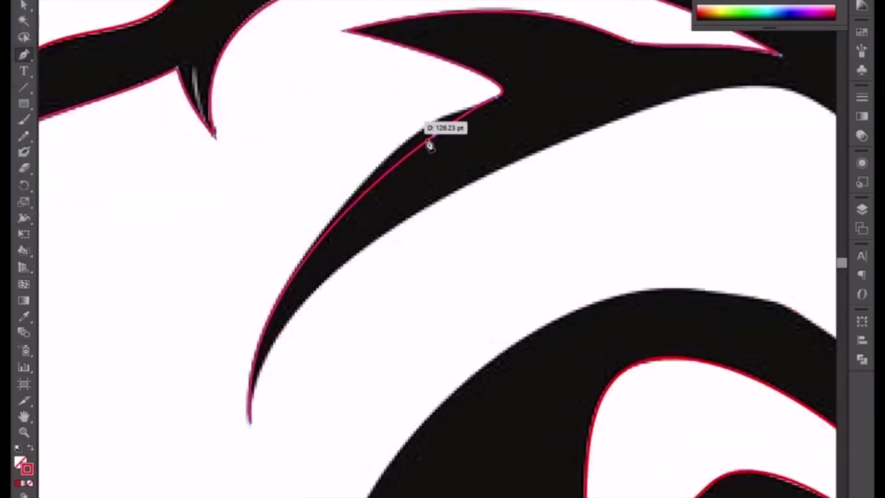
{"action": "left_click_drag", "start_coordinate": [432, 137], "coordinate": [427, 126]}
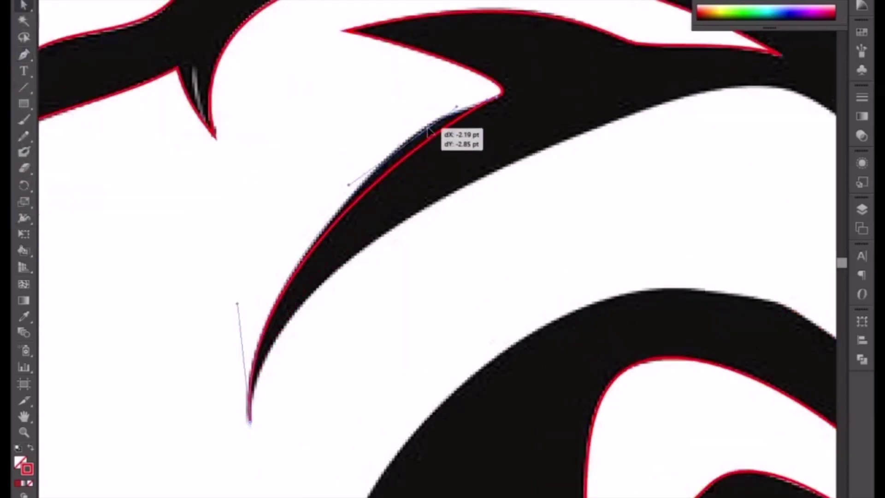
{"action": "left_click", "coordinate": [486, 106]}
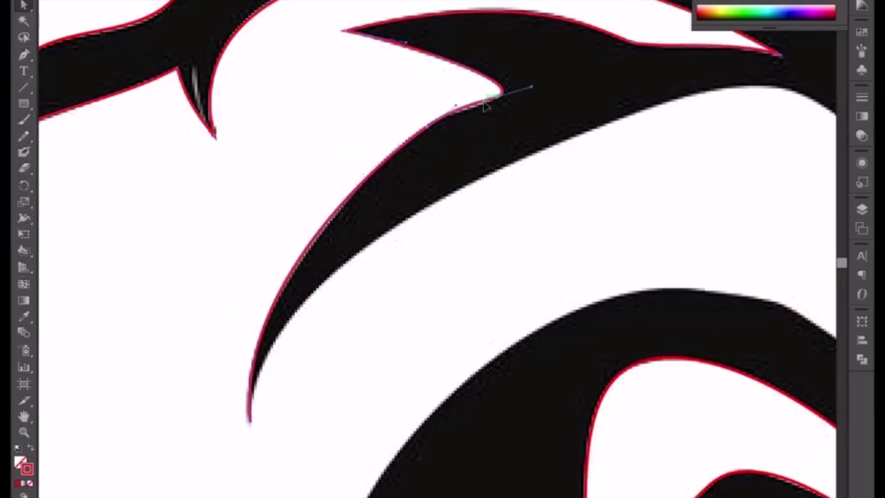
{"action": "left_click", "coordinate": [341, 249]}
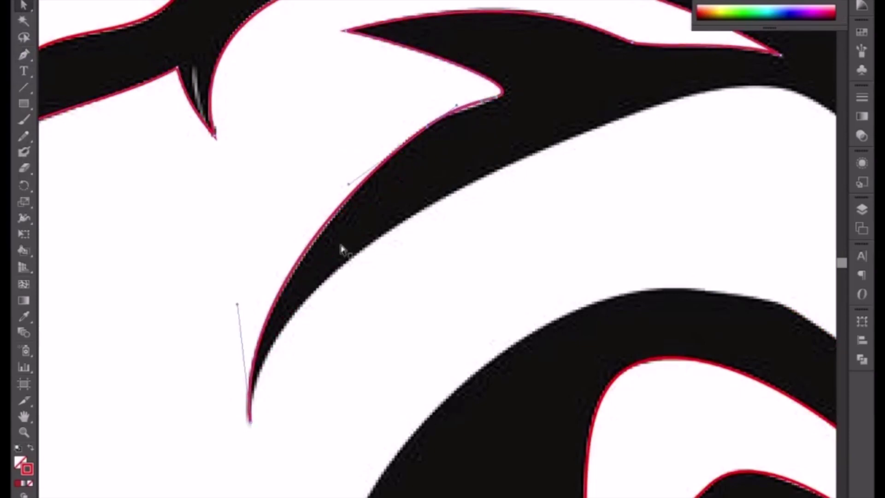
{"action": "left_click_drag", "start_coordinate": [236, 305], "coordinate": [237, 313]}
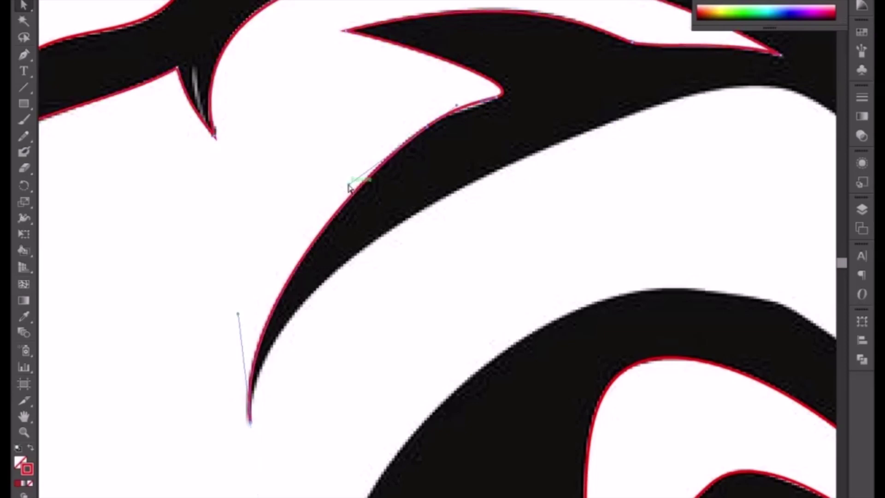
Nudge the upper anchor, make the lower tip a sharp corner, and begin tracing the inner edge.
{"action": "left_click", "coordinate": [426, 131]}
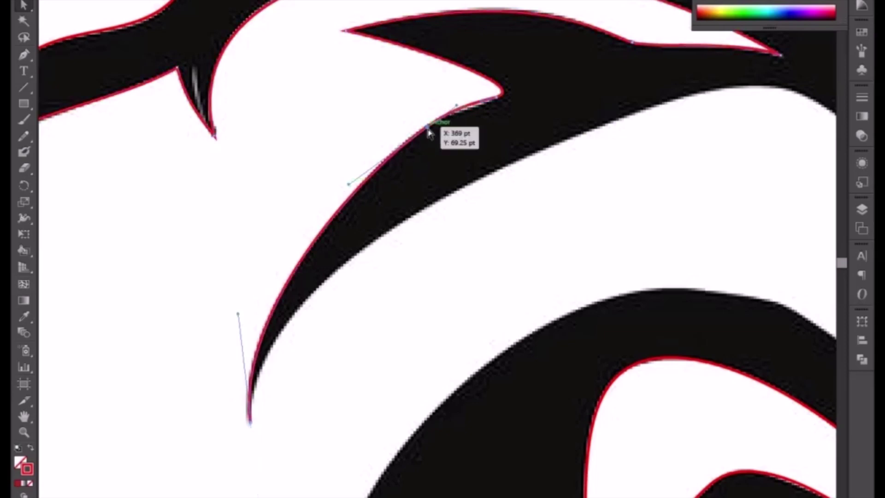
{"action": "left_click_drag", "start_coordinate": [426, 132], "coordinate": [423, 134]}
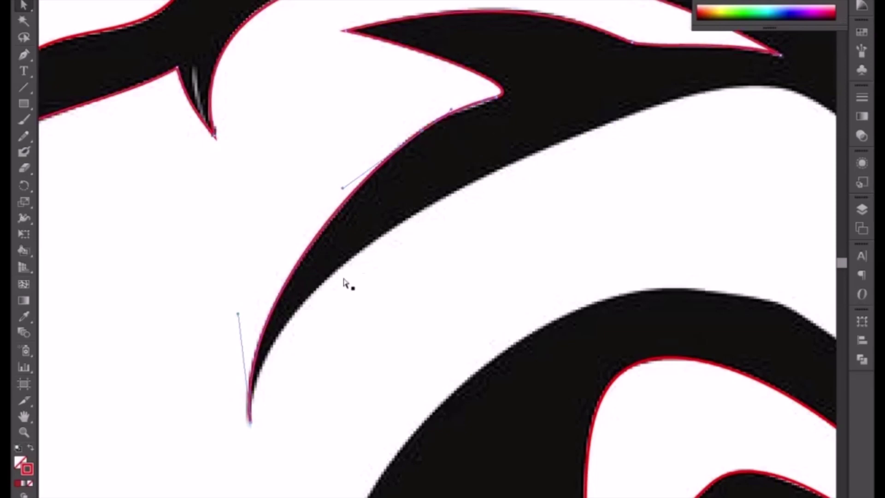
{"action": "left_click", "coordinate": [250, 422]}
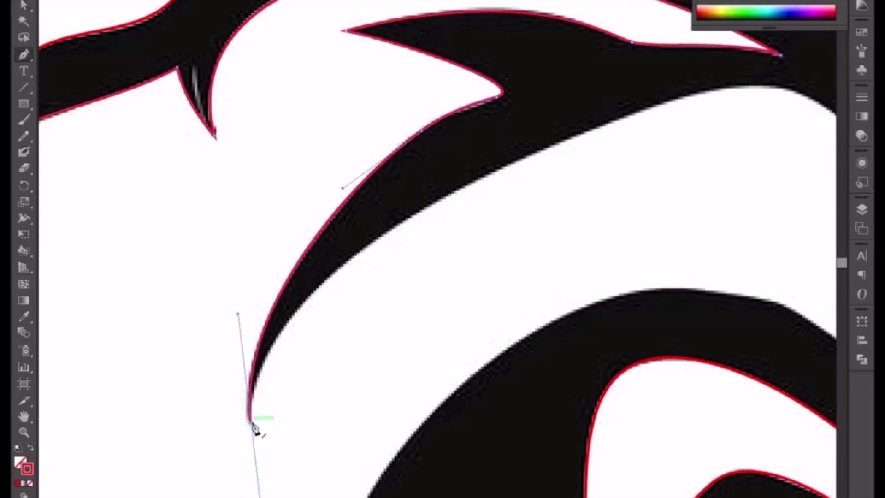
{"action": "left_click_drag", "start_coordinate": [251, 423], "coordinate": [286, 367]}
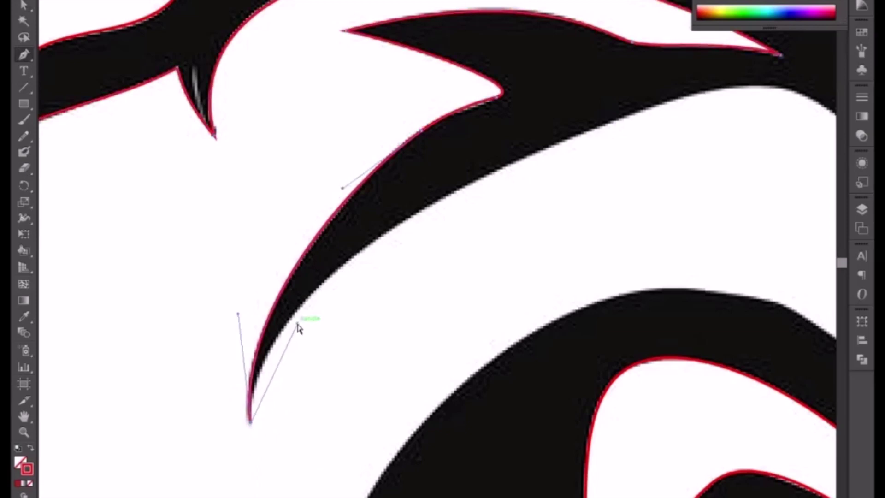
{"action": "key", "text": "ctrl+minus"}
{"action": "left_click_drag", "start_coordinate": [405, 375], "coordinate": [249, 346]}
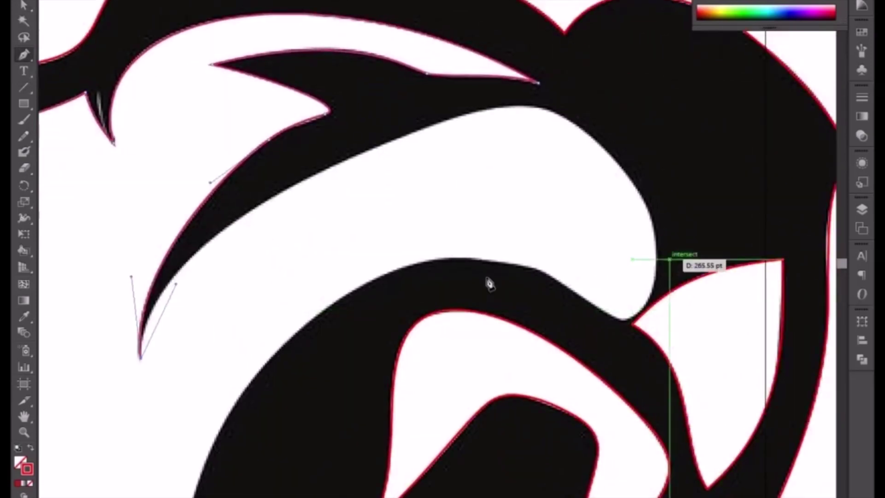
{"action": "left_click_drag", "start_coordinate": [271, 209], "coordinate": [271, 203]}
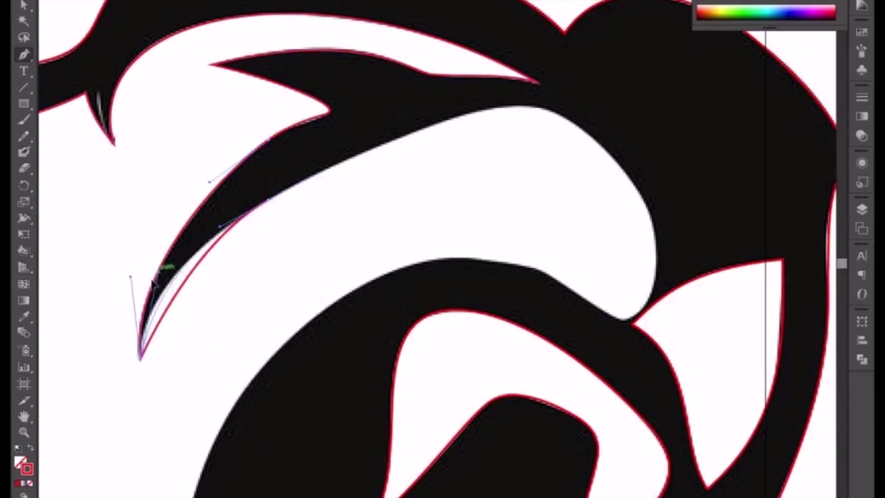
{"action": "key", "text": "ctrl+plus"}
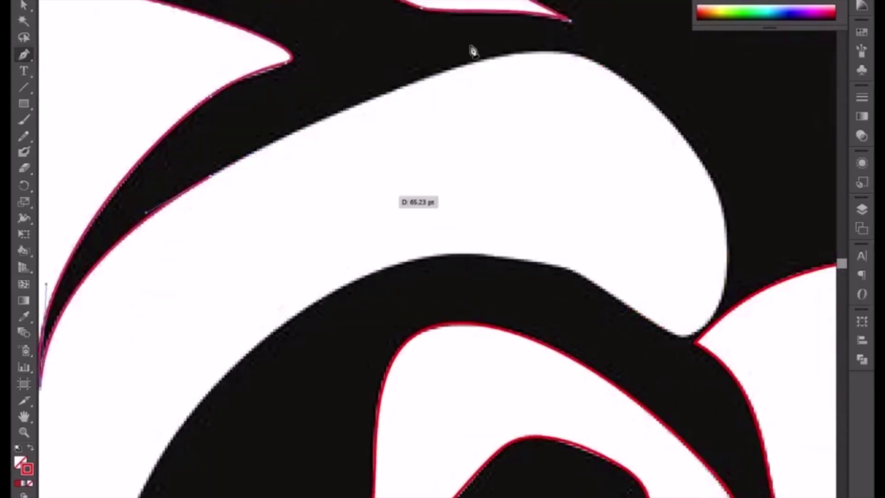
Extend the trace along the upper-right inner edge and down its curve to the joint.
{"action": "left_click_drag", "start_coordinate": [509, 65], "coordinate": [577, 34]}
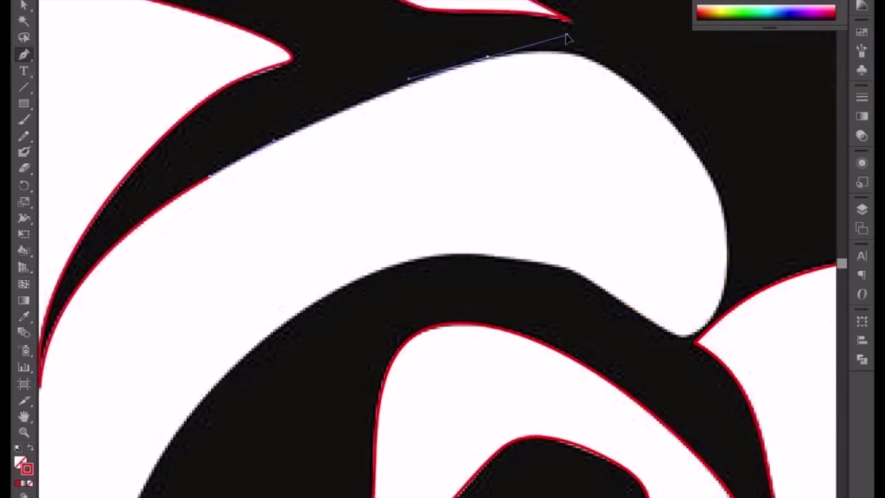
{"action": "left_click_drag", "start_coordinate": [645, 155], "coordinate": [524, 129]}
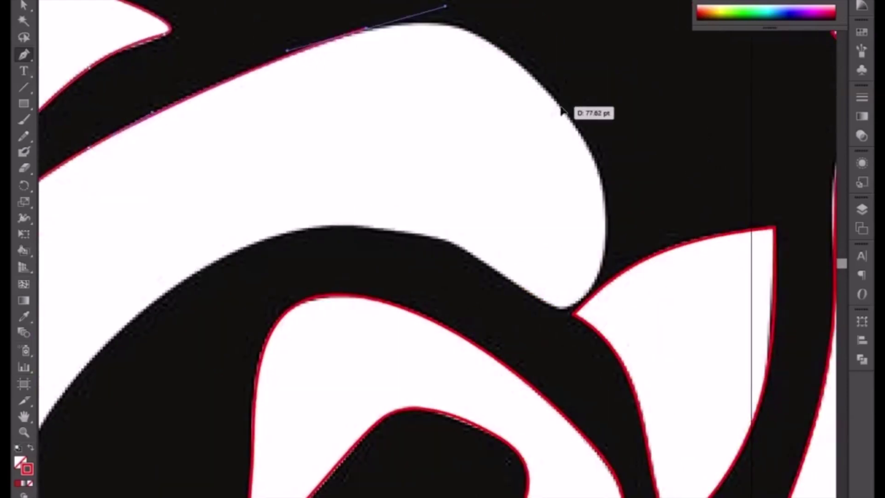
{"action": "left_click_drag", "start_coordinate": [561, 107], "coordinate": [601, 168]}
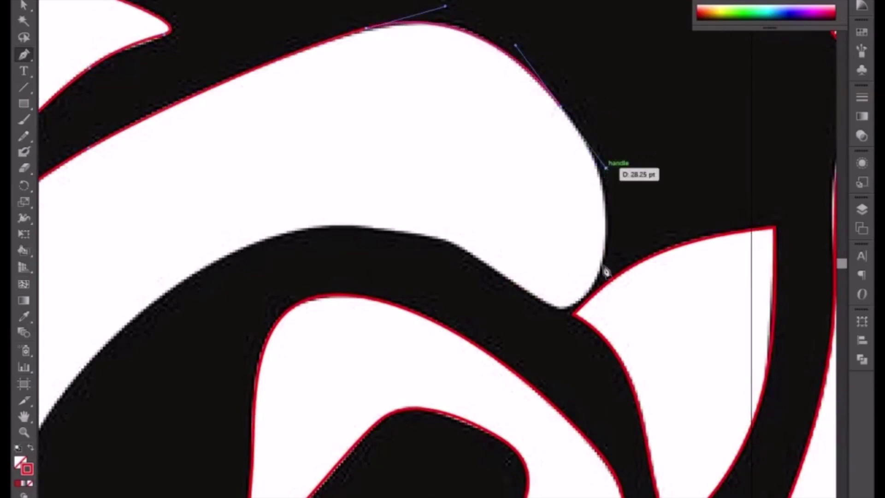
{"action": "mouse_move", "coordinate": [556, 307]}
{"action": "left_mouse_down"}
{"action": "mouse_move", "coordinate": [497, 297]}
{"action": "mouse_move", "coordinate": [511, 284]}
{"action": "left_mouse_up"}
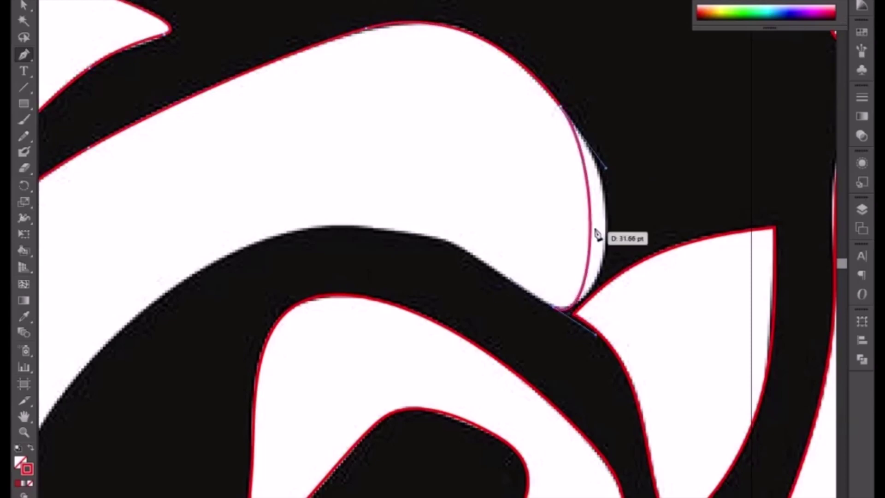
{"action": "mouse_move", "coordinate": [511, 284]}
{"action": "left_mouse_down"}
{"action": "mouse_move", "coordinate": [593, 231]}
{"action": "mouse_move", "coordinate": [606, 232]}
{"action": "left_mouse_up"}
{"action": "key", "text": "ctrl"}
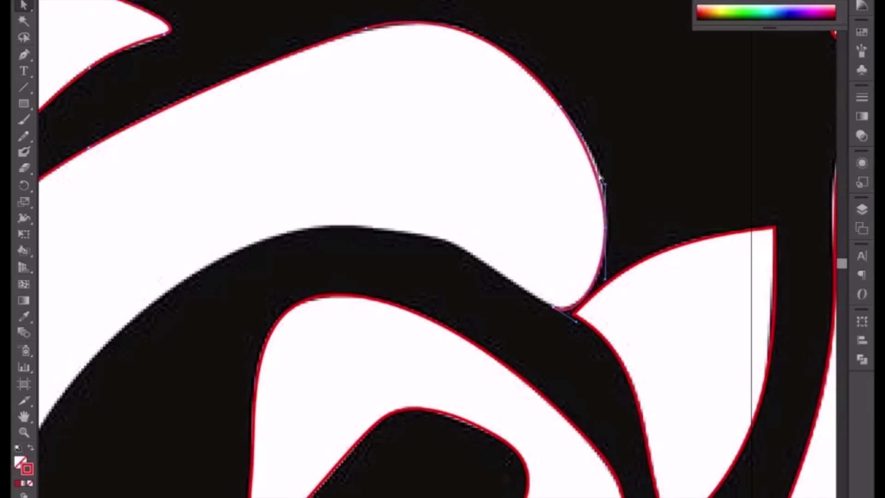
Smooth the joint's anchor and handles, then add a curved point along the band's top edge.
{"action": "left_click_drag", "start_coordinate": [605, 184], "coordinate": [607, 163]}
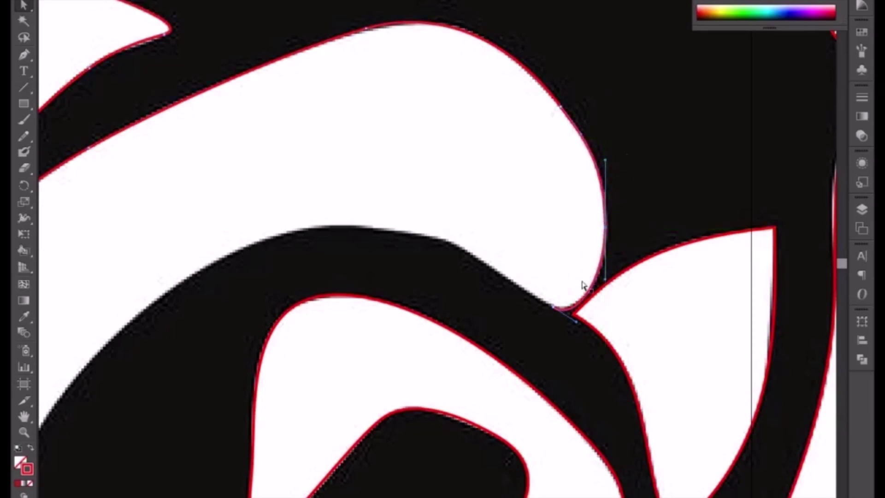
{"action": "left_click_drag", "start_coordinate": [547, 309], "coordinate": [559, 310]}
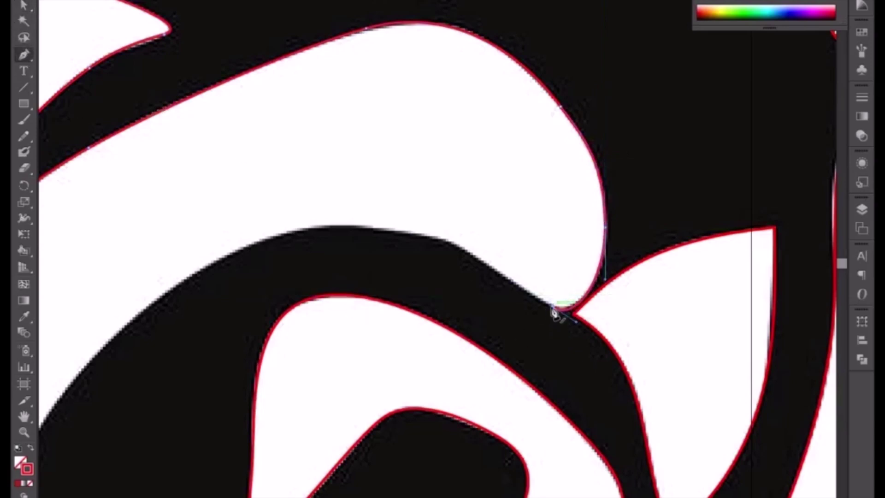
{"action": "left_click_drag", "start_coordinate": [554, 314], "coordinate": [545, 308]}
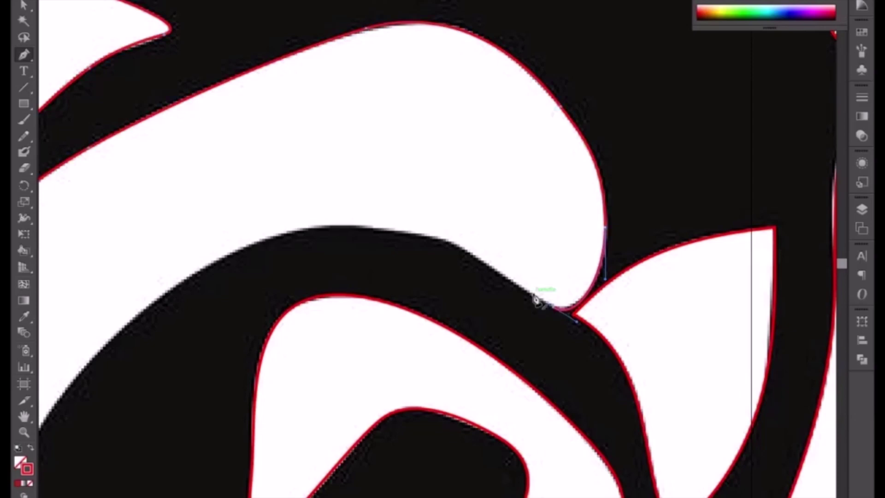
{"action": "left_click", "coordinate": [538, 300]}
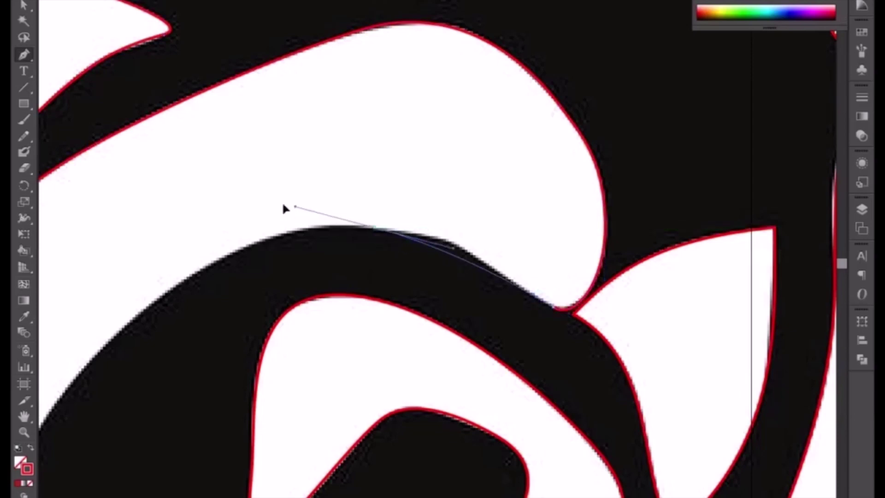
{"action": "left_click_drag", "start_coordinate": [377, 235], "coordinate": [247, 211]}
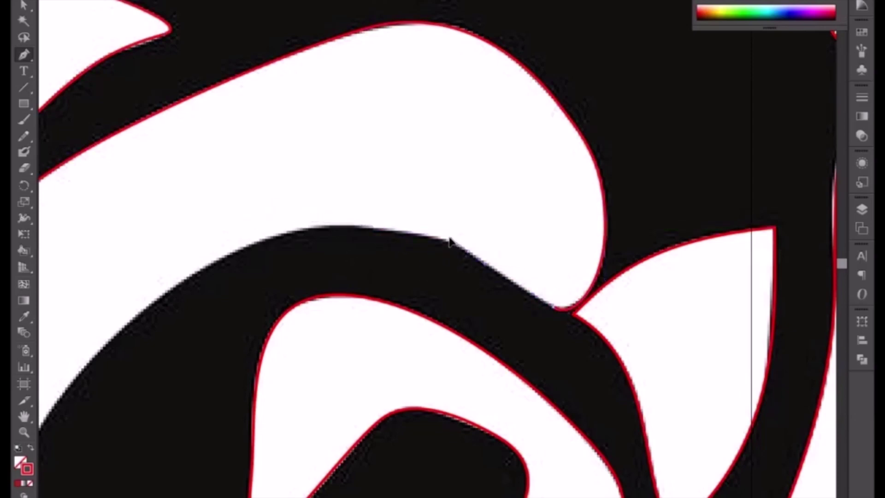
{"action": "key", "text": "ctrl+minus"}
{"action": "key", "text": "ctrl+minus"}
Resume the path and trace down the mouth's left edge to the bottom of the jaw.
{"action": "left_click_drag", "start_coordinate": [351, 440], "coordinate": [370, 245]}
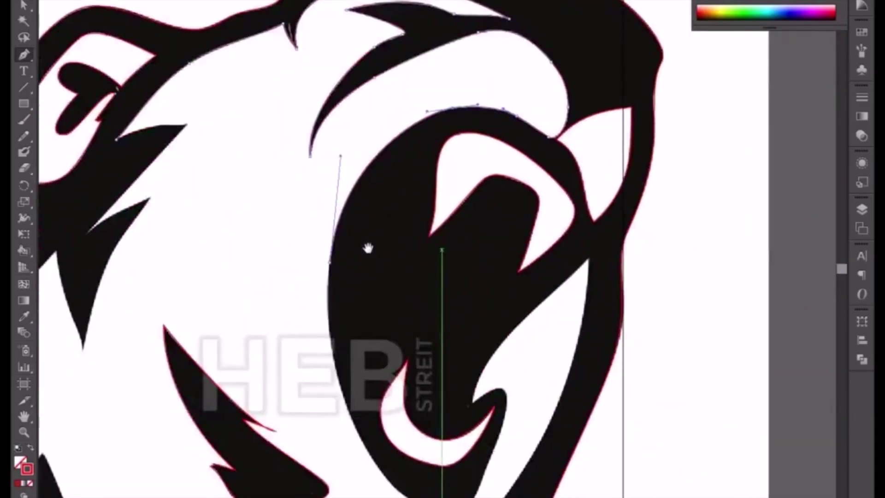
{"action": "left_click", "coordinate": [24, 55]}
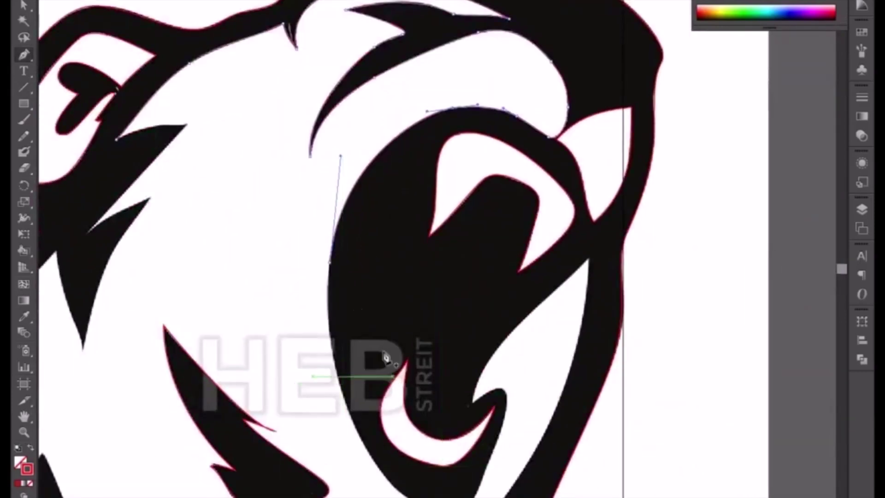
{"action": "left_click", "coordinate": [327, 300]}
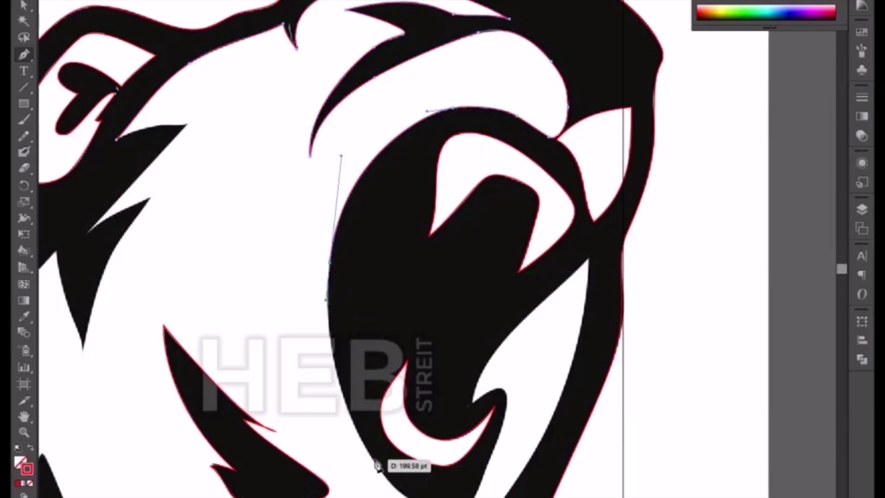
{"action": "left_click_drag", "start_coordinate": [361, 457], "coordinate": [401, 497]}
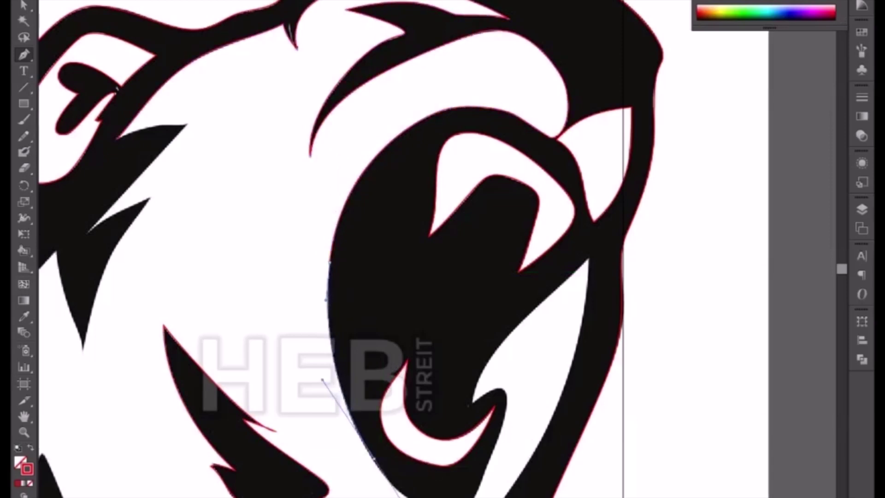
{"action": "scroll", "coordinate": [401, 496], "scroll_direction": "up", "scroll_amount": 1}
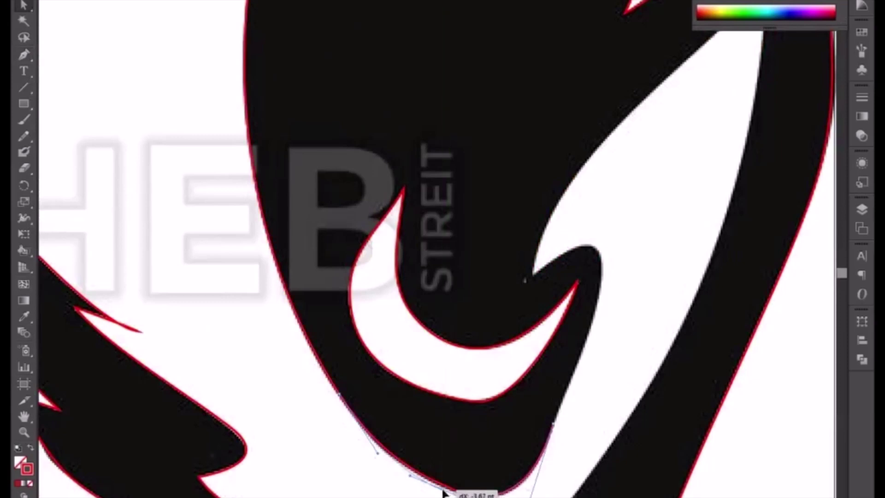
{"action": "left_click", "coordinate": [450, 492]}
{"action": "left_click_drag", "start_coordinate": [524, 473], "coordinate": [394, 455]}
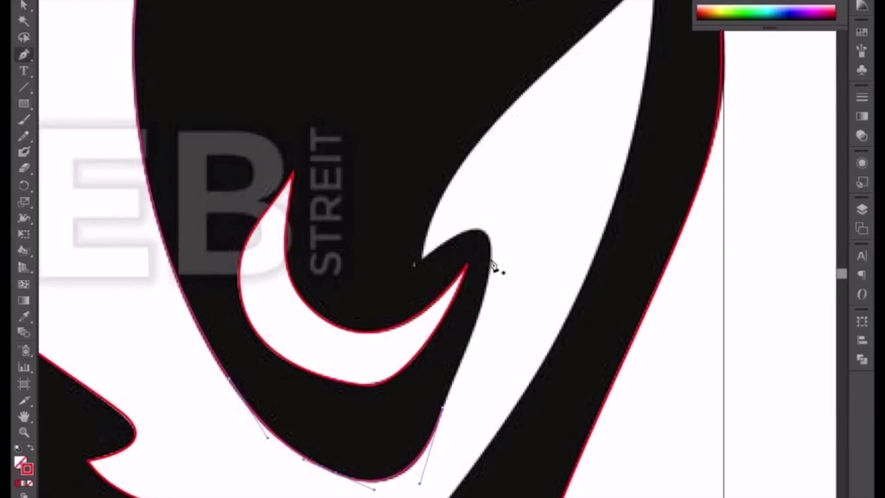
Outline the curved inner tooth with a sharp tip and corner, closing the path at its start.
{"action": "left_click", "coordinate": [497, 235], "text": "ctrl"}
{"action": "left_click", "coordinate": [444, 408]}
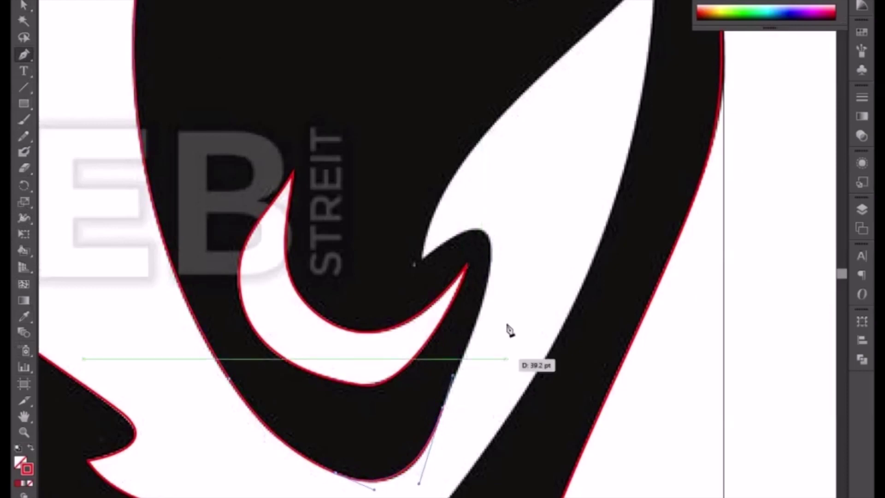
{"action": "left_click", "coordinate": [491, 232]}
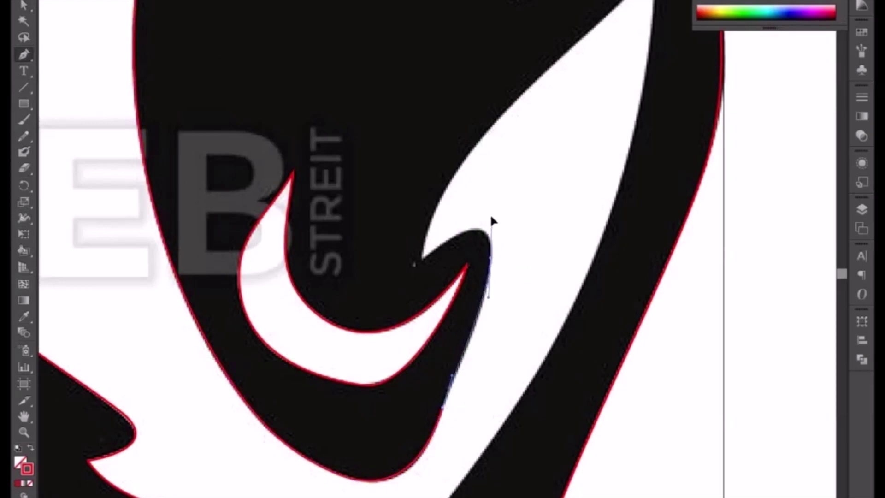
{"action": "left_click_drag", "start_coordinate": [491, 219], "coordinate": [489, 213]}
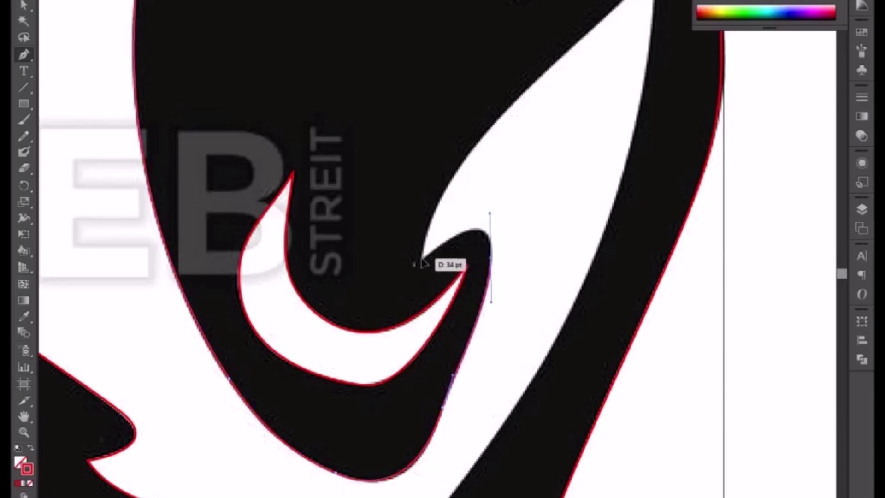
{"action": "left_click_drag", "start_coordinate": [427, 267], "coordinate": [419, 307]}
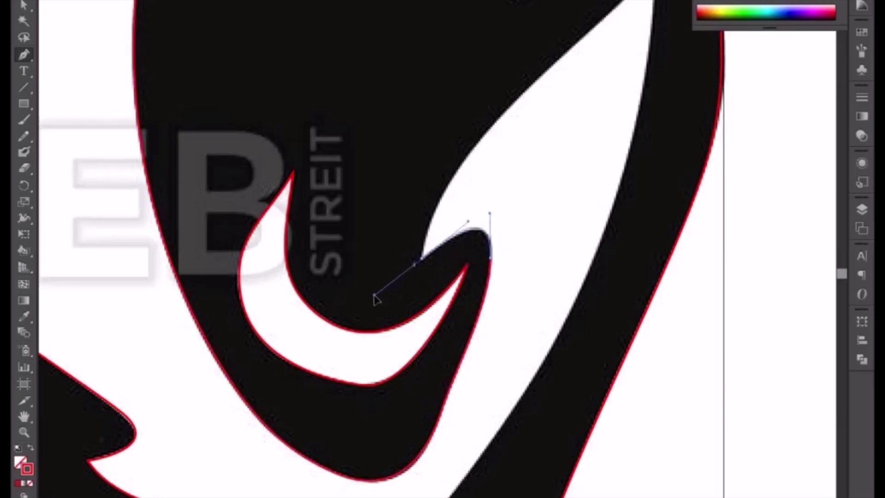
{"action": "left_click", "coordinate": [422, 259]}
{"action": "scroll", "coordinate": [414, 253], "scroll_direction": "up", "scroll_amount": 5}
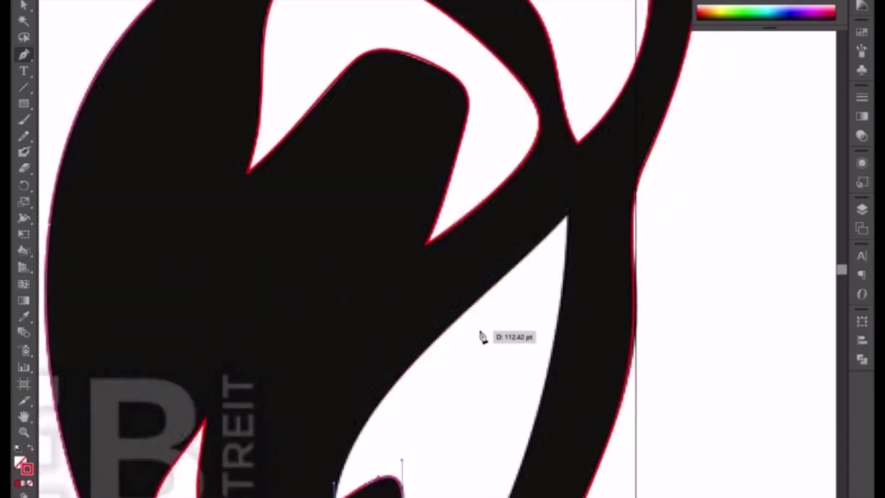
{"action": "left_click_drag", "start_coordinate": [567, 215], "coordinate": [614, 164]}
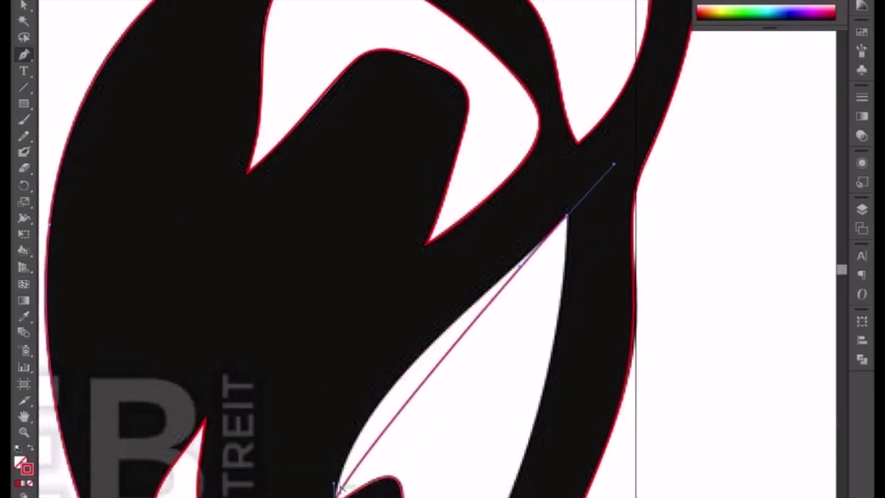
{"action": "left_click_drag", "start_coordinate": [336, 482], "coordinate": [348, 387]}
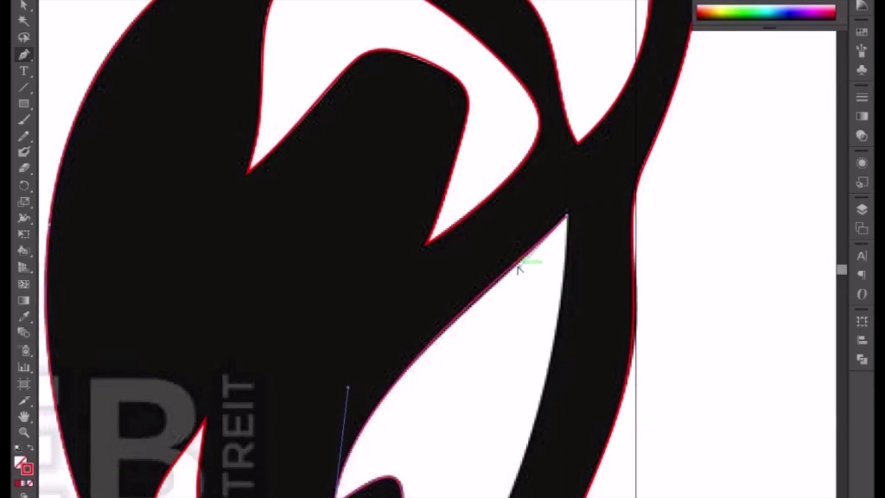
{"action": "left_click", "coordinate": [519, 270], "text": "alt"}
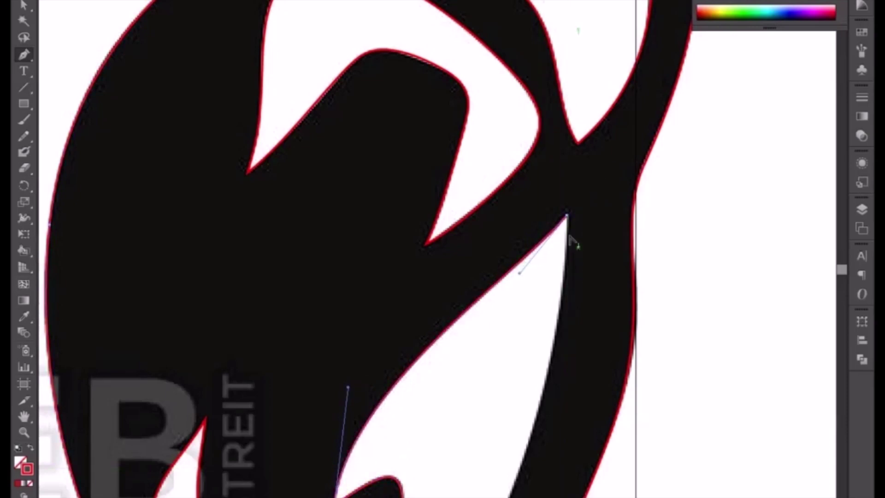
Trace from the spike tip down the notch's right edge to its bottom with Pen anchors.
{"action": "scroll", "coordinate": [460, 355], "scroll_direction": "down", "scroll_amount": 5}
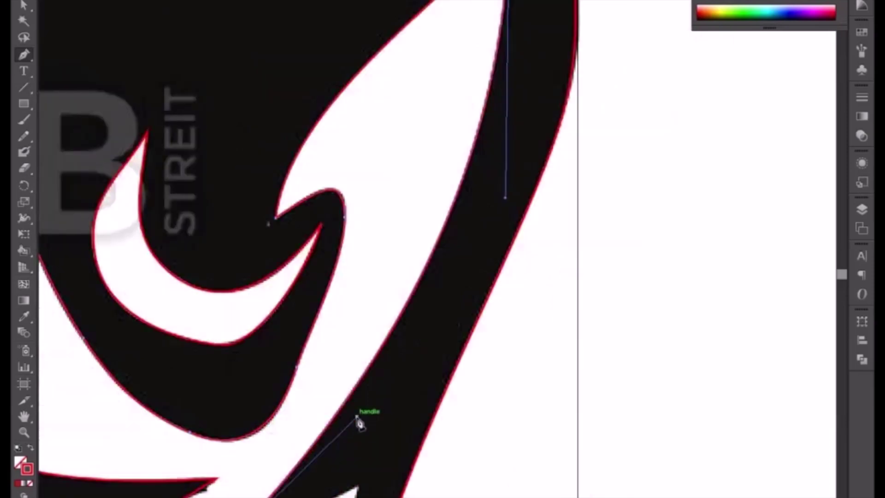
{"action": "scroll", "coordinate": [355, 341], "scroll_direction": "down", "scroll_amount": 5}
{"action": "left_click_drag", "start_coordinate": [310, 346], "coordinate": [301, 340]}
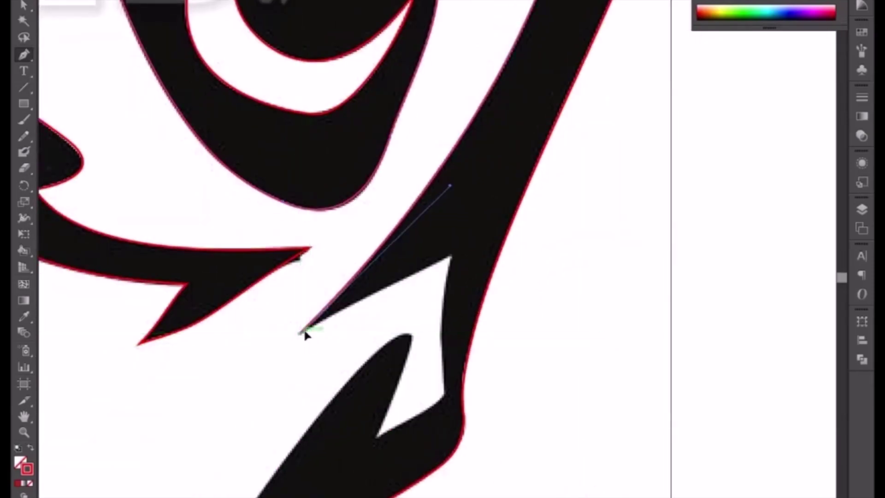
{"action": "left_click_drag", "start_coordinate": [450, 255], "coordinate": [466, 249]}
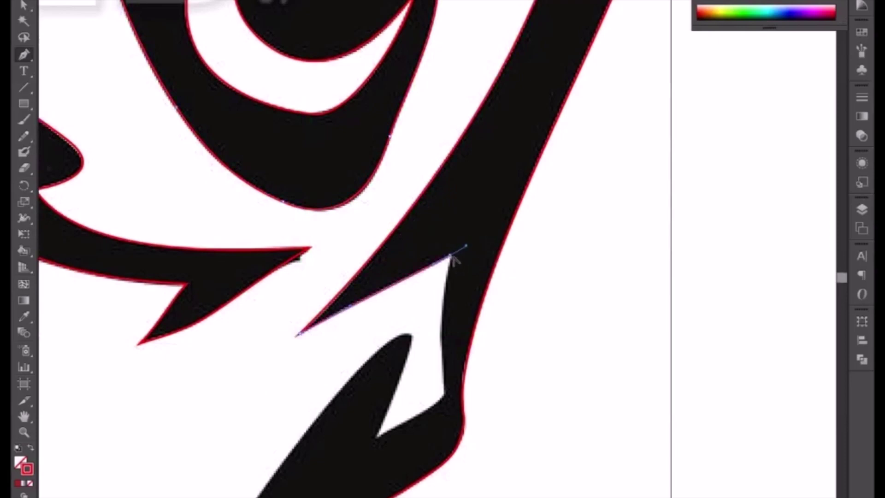
{"action": "left_click", "coordinate": [449, 255]}
{"action": "left_click_drag", "start_coordinate": [443, 360], "coordinate": [445, 369]}
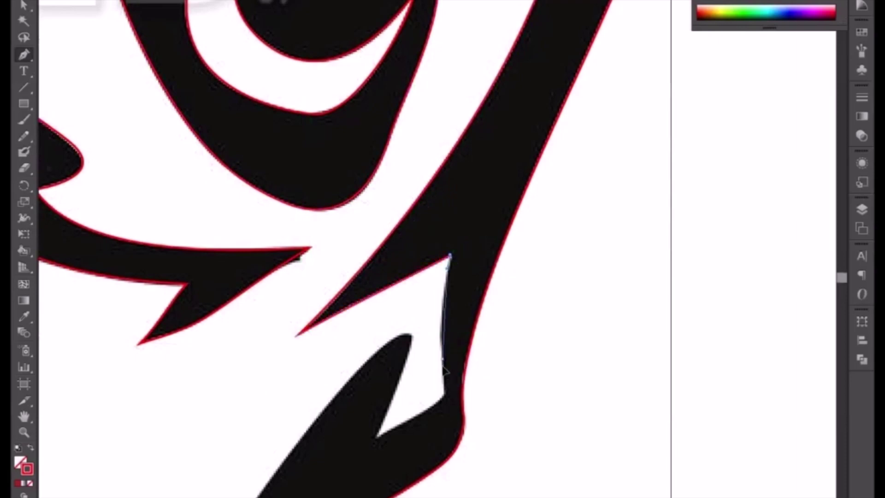
{"action": "left_click", "coordinate": [445, 395]}
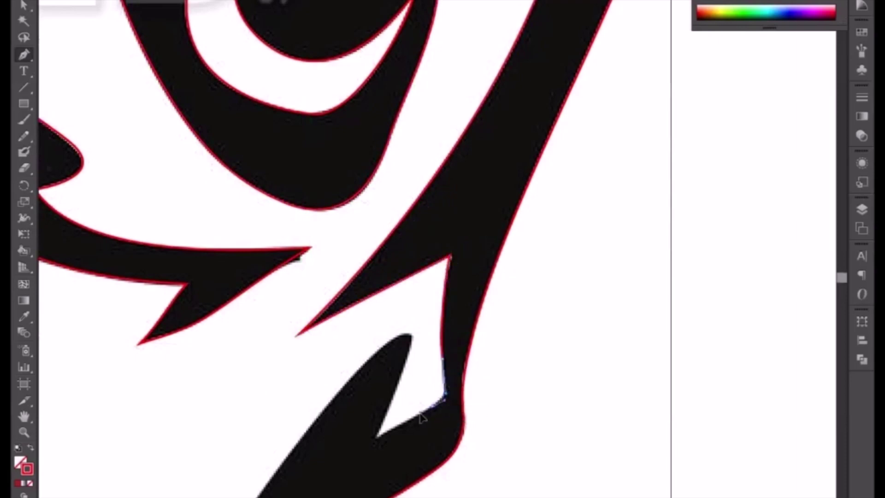
Curve the path around the notch's lower and inner corners and over the lower shape's tip.
{"action": "mouse_move", "coordinate": [418, 421]}
{"action": "left_mouse_down"}
{"action": "mouse_move", "coordinate": [415, 438]}
{"action": "mouse_move", "coordinate": [439, 415]}
{"action": "mouse_move", "coordinate": [428, 415]}
{"action": "left_mouse_up"}
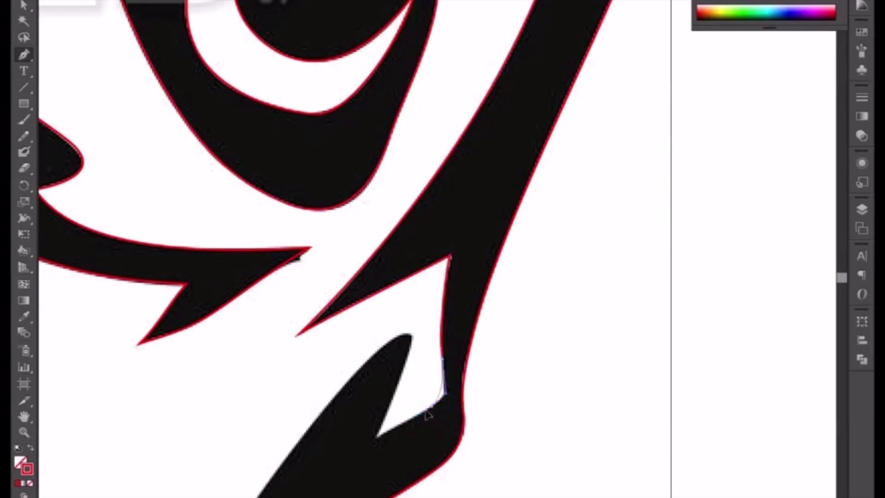
{"action": "left_click", "coordinate": [376, 435]}
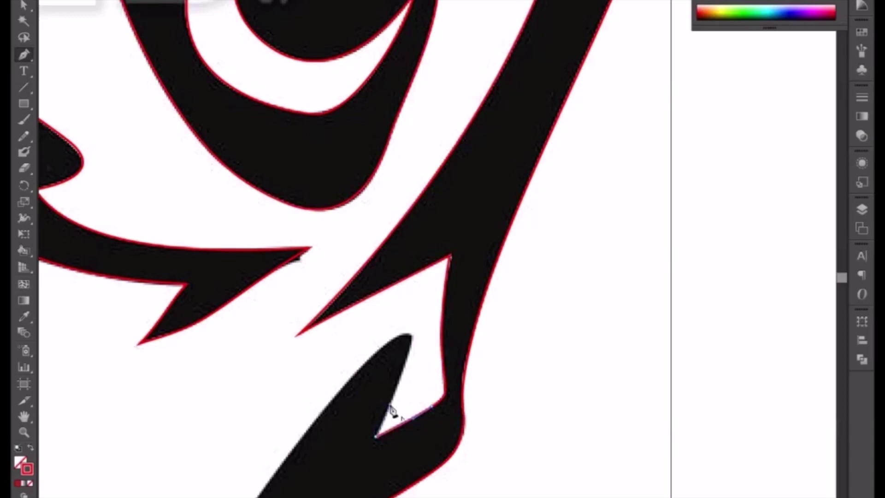
{"action": "left_click_drag", "start_coordinate": [412, 338], "coordinate": [425, 320]}
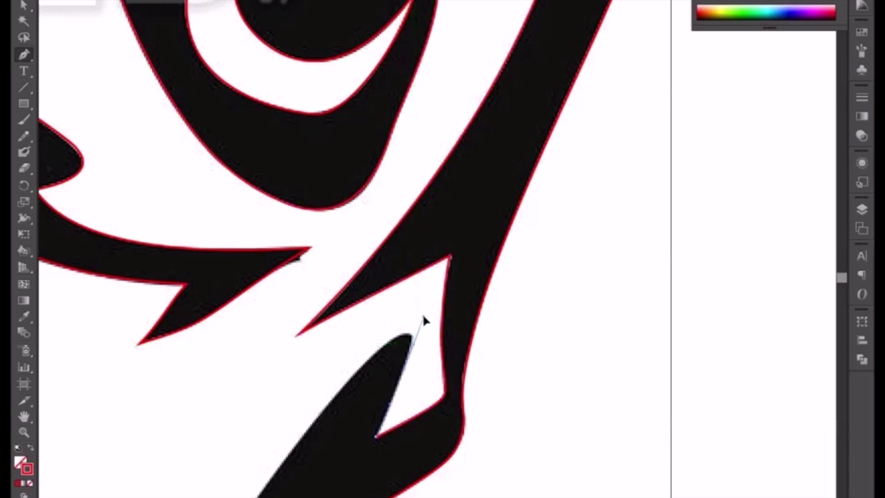
{"action": "left_click_drag", "start_coordinate": [326, 435], "coordinate": [437, 247]}
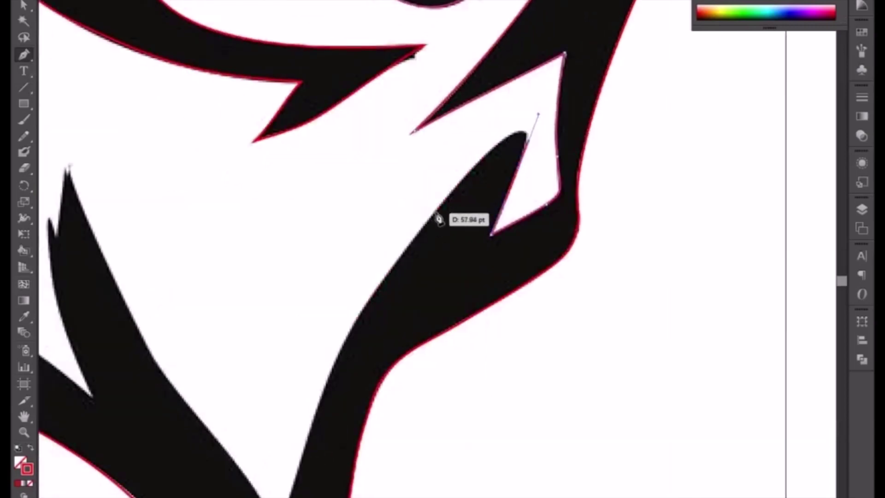
{"action": "left_click_drag", "start_coordinate": [375, 281], "coordinate": [373, 288]}
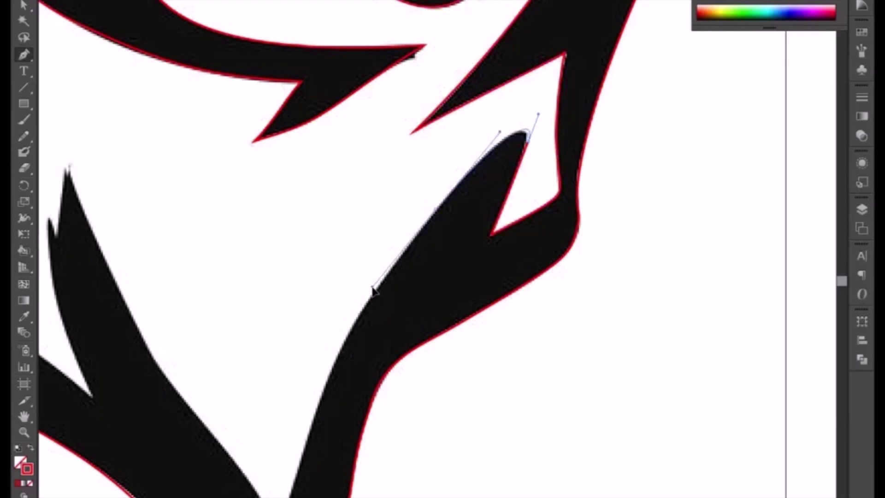
{"action": "left_click_drag", "start_coordinate": [528, 139], "coordinate": [526, 152]}
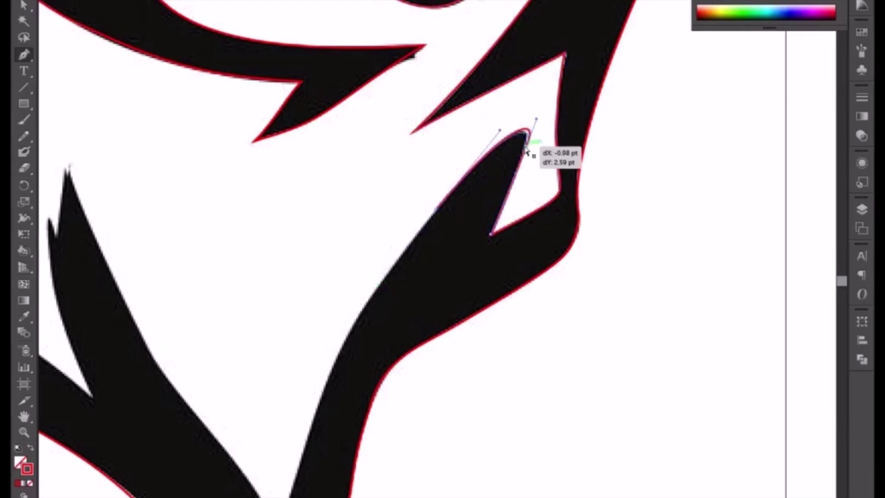
Nudge the traced curve onto the fill edge with an added anchor, then resume from the V's bottom anchor.
{"action": "scroll", "coordinate": [470, 71], "scroll_direction": "down", "scroll_amount": 5}
{"action": "scroll", "coordinate": [404, 282], "scroll_direction": "down", "scroll_amount": 5}
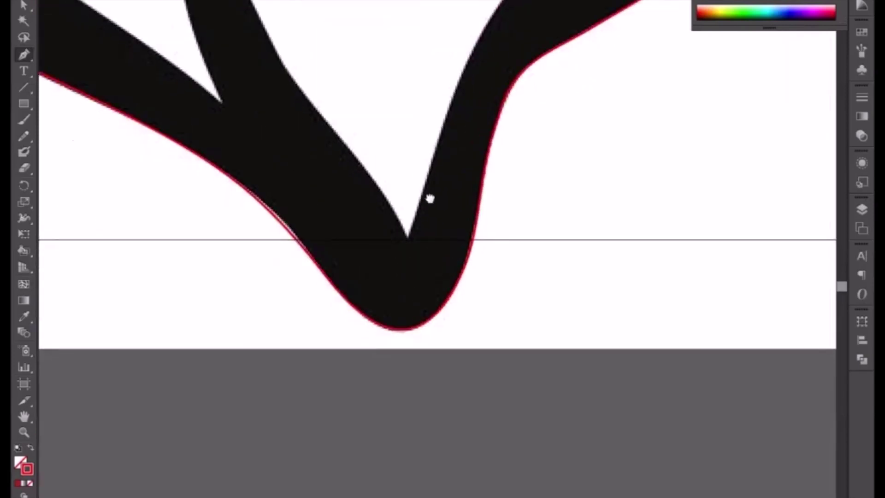
{"action": "scroll", "coordinate": [430, 199], "scroll_direction": "up", "scroll_amount": 3}
{"action": "mouse_move", "coordinate": [394, 335]}
{"action": "left_mouse_down"}
{"action": "mouse_move", "coordinate": [349, 450]}
{"action": "mouse_move", "coordinate": [357, 466]}
{"action": "left_mouse_up"}
{"action": "scroll", "coordinate": [462, 180], "scroll_direction": "up", "scroll_amount": 5}
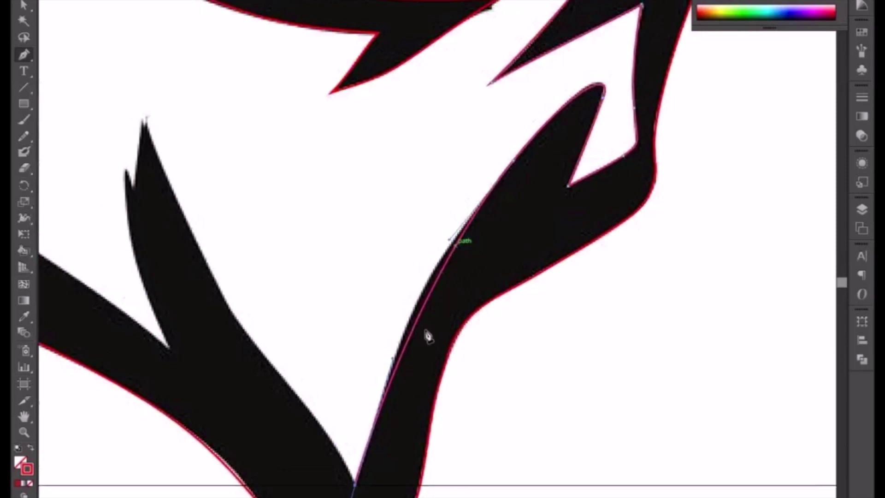
{"action": "left_click", "coordinate": [429, 301]}
{"action": "left_click_drag", "start_coordinate": [429, 299], "coordinate": [420, 300]}
{"action": "left_click", "coordinate": [356, 482]}
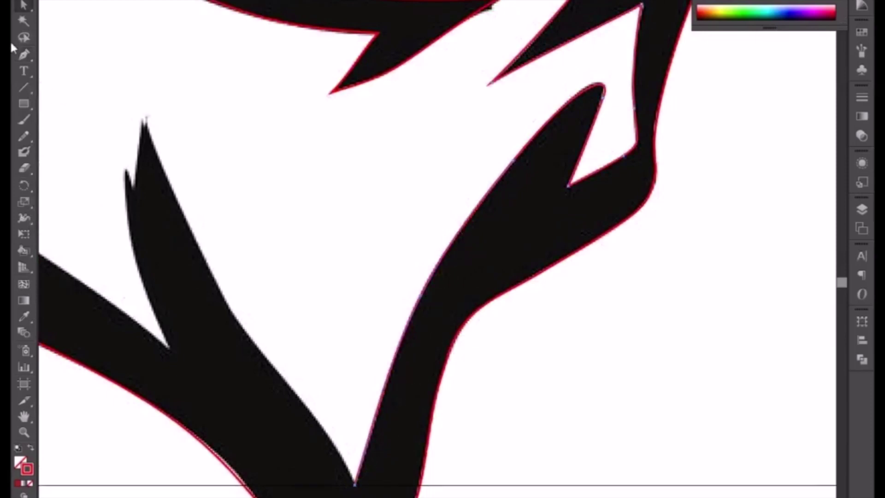
{"action": "left_click", "coordinate": [24, 55]}
{"action": "left_click_drag", "start_coordinate": [355, 482], "coordinate": [346, 440]}
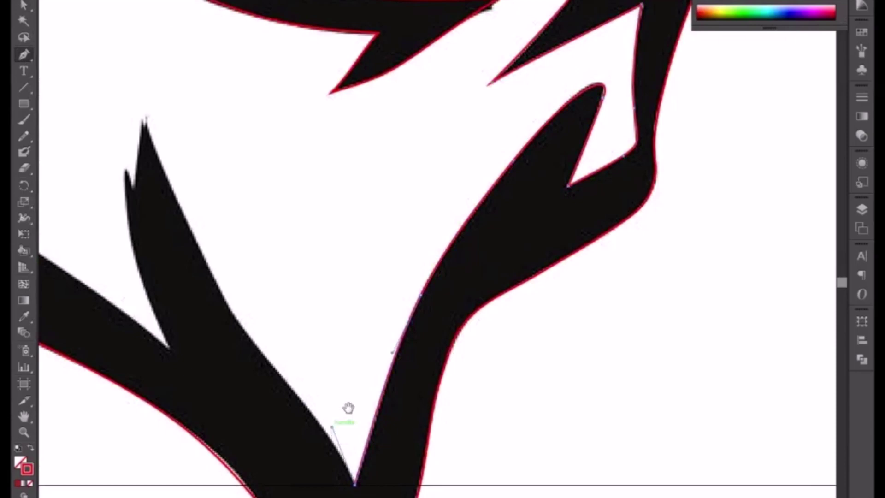
Trace the forked spike's right edge up to its tip and side notch with corner anchors.
{"action": "left_click_drag", "start_coordinate": [348, 408], "coordinate": [642, 417]}
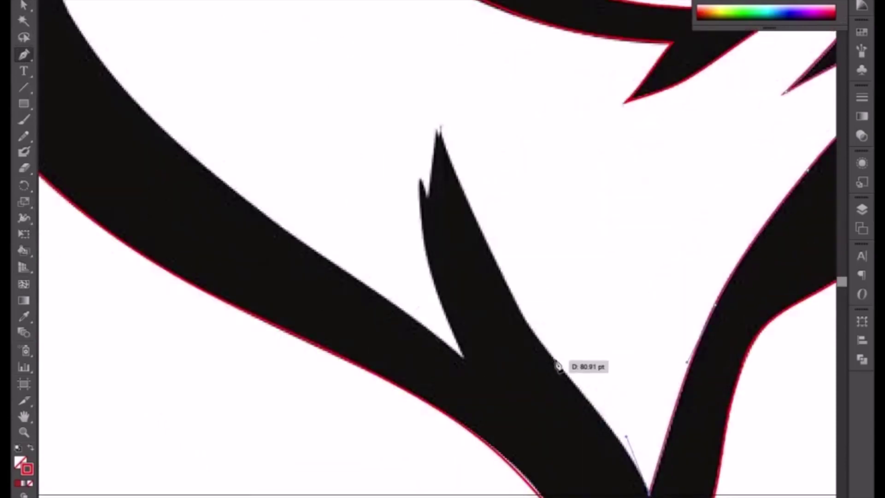
{"action": "mouse_move", "coordinate": [557, 366]}
{"action": "left_mouse_down"}
{"action": "mouse_move", "coordinate": [491, 202]}
{"action": "mouse_move", "coordinate": [441, 132]}
{"action": "mouse_move", "coordinate": [397, 4]}
{"action": "left_mouse_up"}
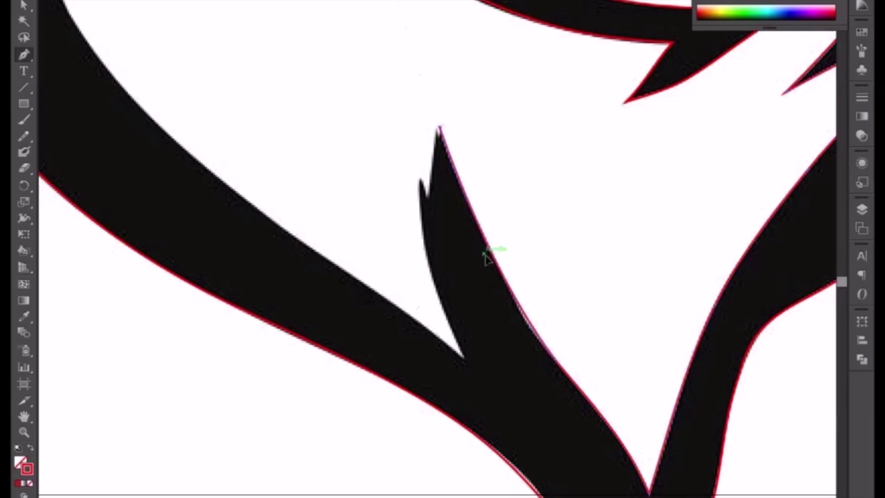
{"action": "key", "text": "ctrl+z"}
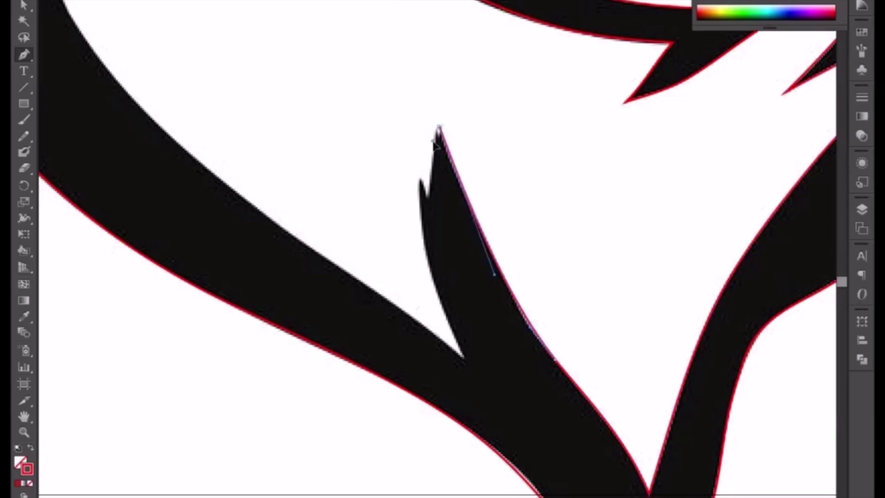
{"action": "left_click_drag", "start_coordinate": [427, 203], "coordinate": [428, 210]}
{"action": "left_click", "coordinate": [430, 200]}
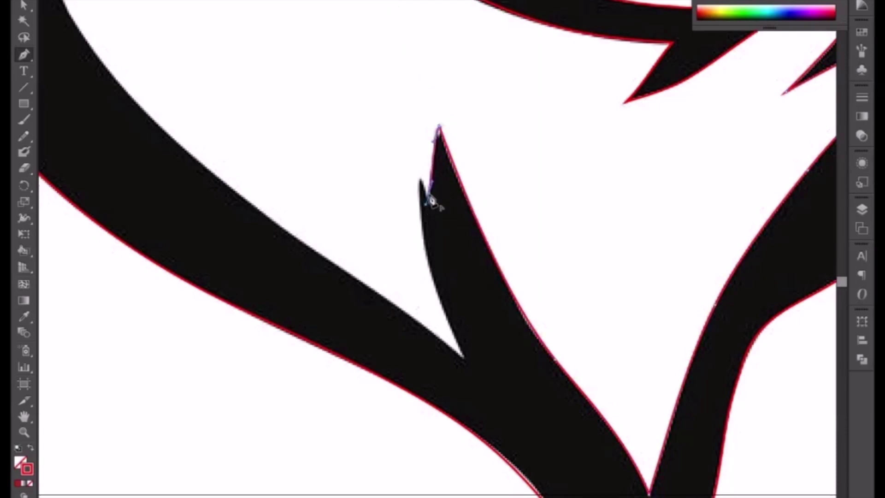
{"action": "left_click", "coordinate": [419, 178]}
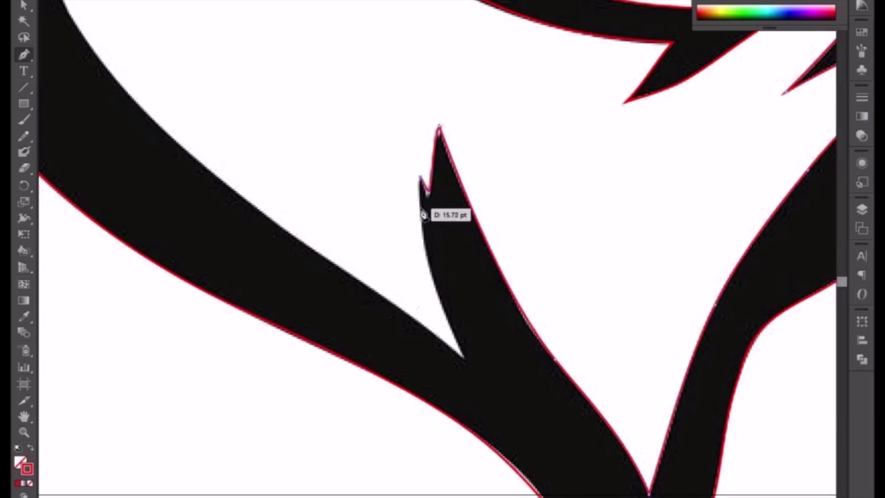
{"action": "left_click", "coordinate": [427, 184], "text": "alt"}
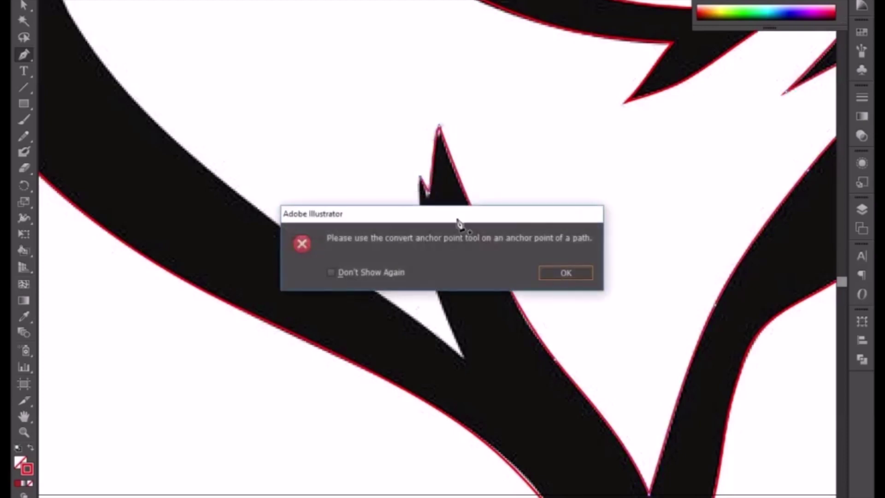
Dismiss the anchor warning and curve the path down the notch's inner edge to its bottom anchor.
{"action": "key", "text": "Return"}
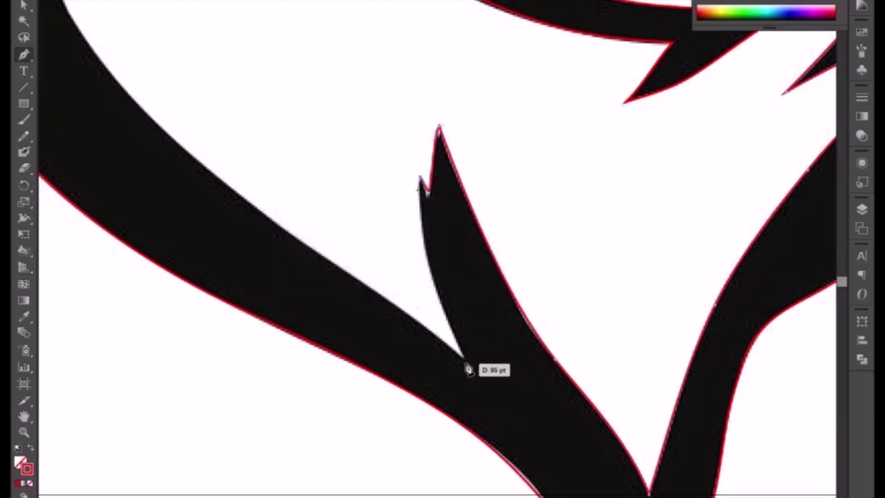
{"action": "left_click_drag", "start_coordinate": [464, 358], "coordinate": [511, 435]}
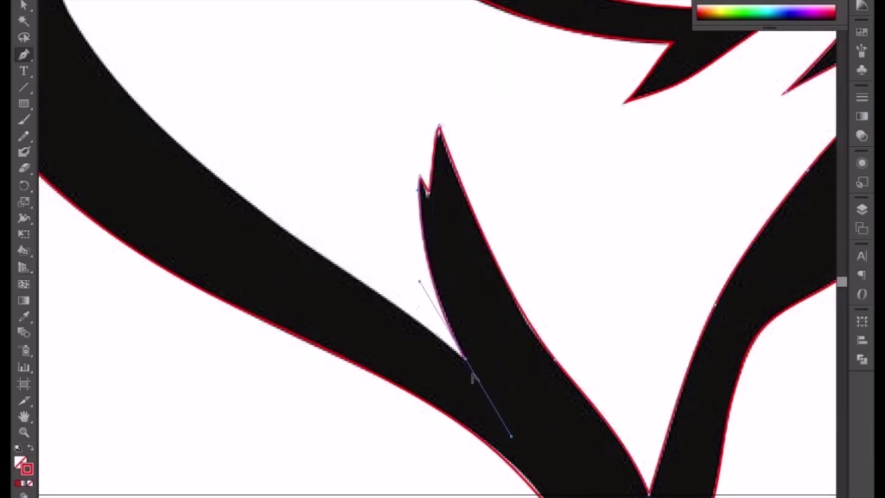
{"action": "left_click_drag", "start_coordinate": [397, 364], "coordinate": [658, 478]}
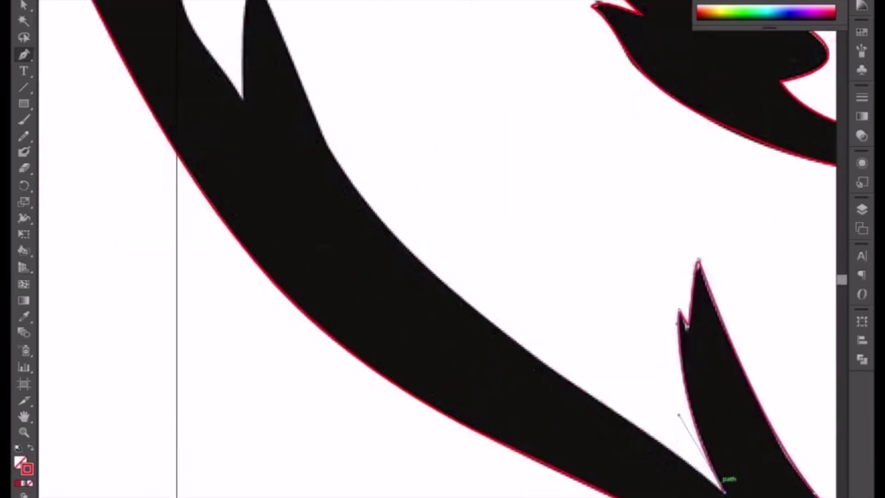
{"action": "left_click_drag", "start_coordinate": [723, 491], "coordinate": [680, 475]}
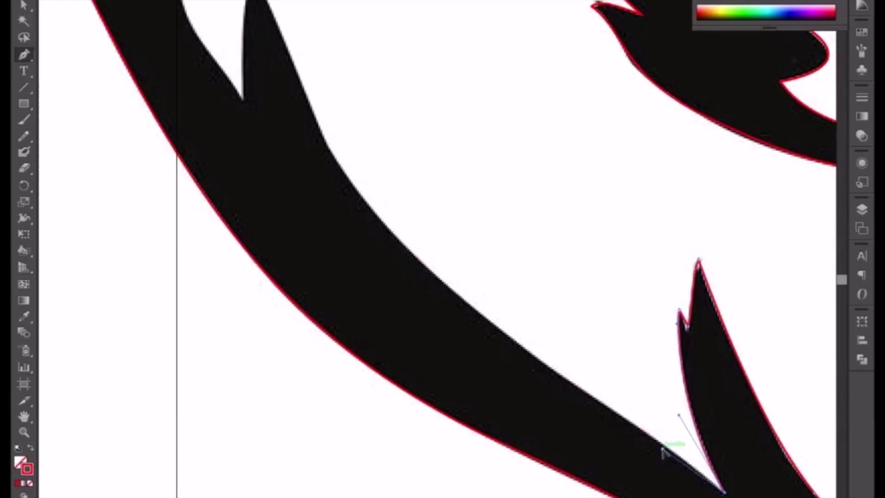
{"action": "scroll", "coordinate": [662, 455], "scroll_direction": "up", "scroll_amount": 5}
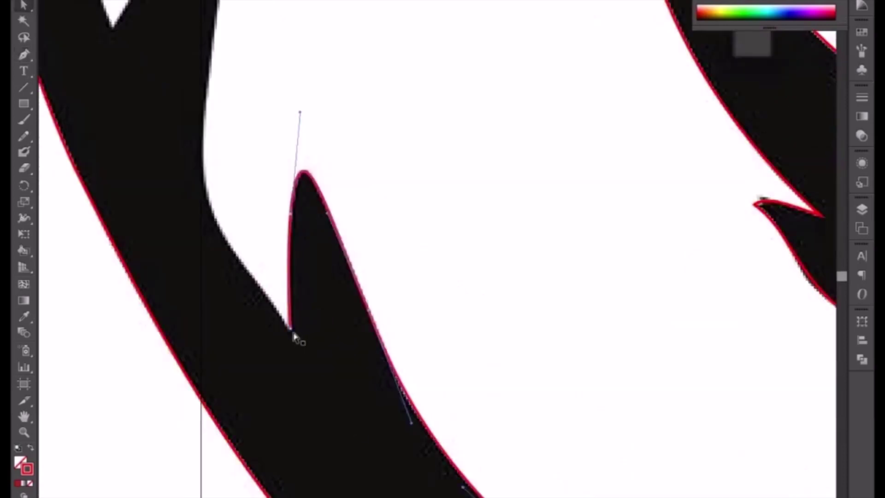
{"action": "left_click_drag", "start_coordinate": [291, 329], "coordinate": [291, 345]}
{"action": "key", "text": "p"}
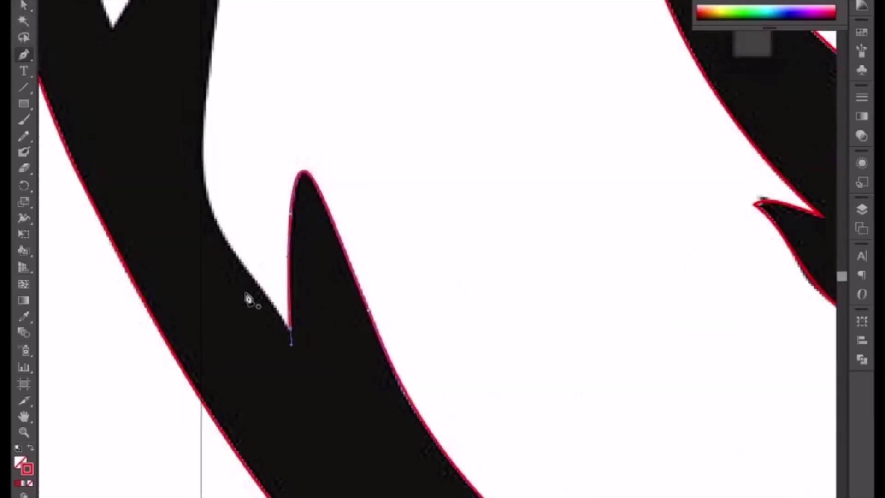
Trace the next fur spike with curved anchors and close the path at its start.
{"action": "left_click_drag", "start_coordinate": [297, 279], "coordinate": [362, 415]}
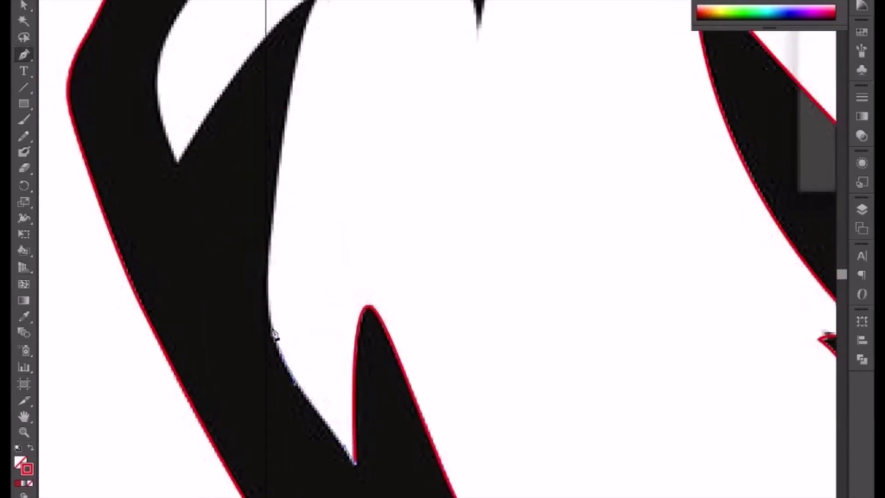
{"action": "mouse_move", "coordinate": [274, 199]}
{"action": "left_mouse_down"}
{"action": "mouse_move", "coordinate": [293, 87]}
{"action": "mouse_move", "coordinate": [286, 79]}
{"action": "left_mouse_up"}
{"action": "scroll", "coordinate": [289, 83], "scroll_direction": "up", "scroll_amount": 5}
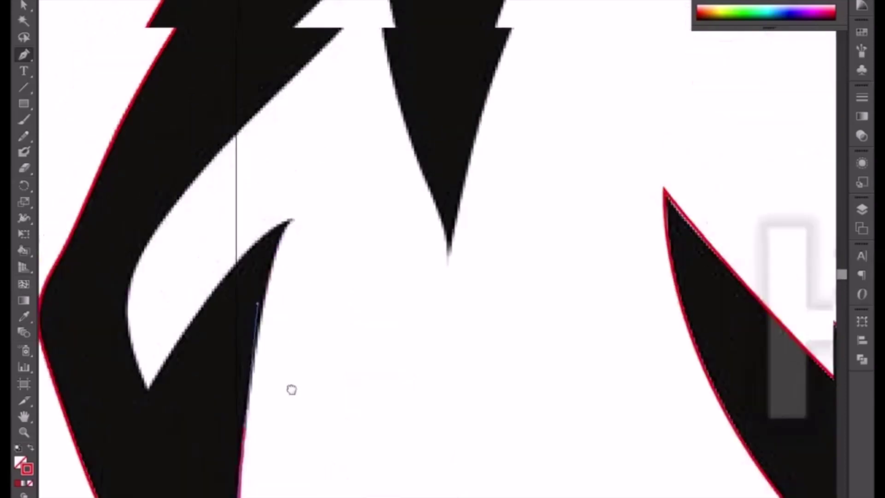
{"action": "mouse_move", "coordinate": [288, 232]}
{"action": "left_mouse_down"}
{"action": "mouse_move", "coordinate": [311, 225]}
{"action": "mouse_move", "coordinate": [309, 216]}
{"action": "left_mouse_up"}
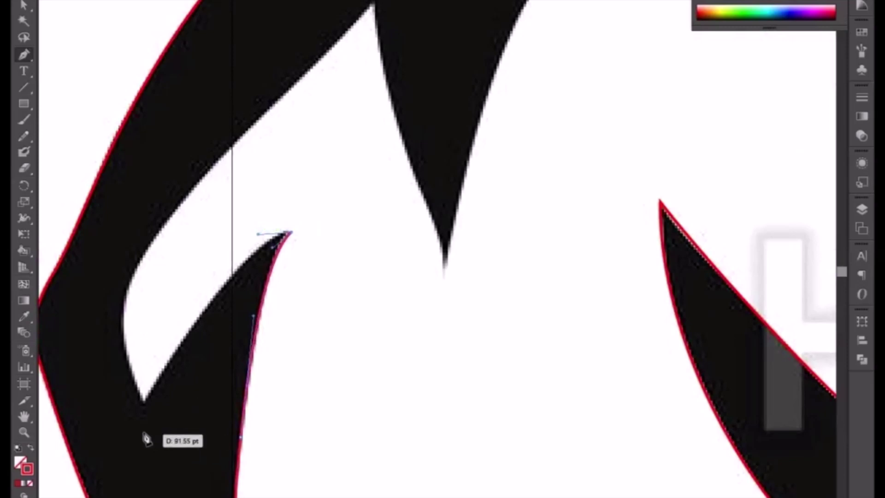
{"action": "left_click", "coordinate": [94, 474]}
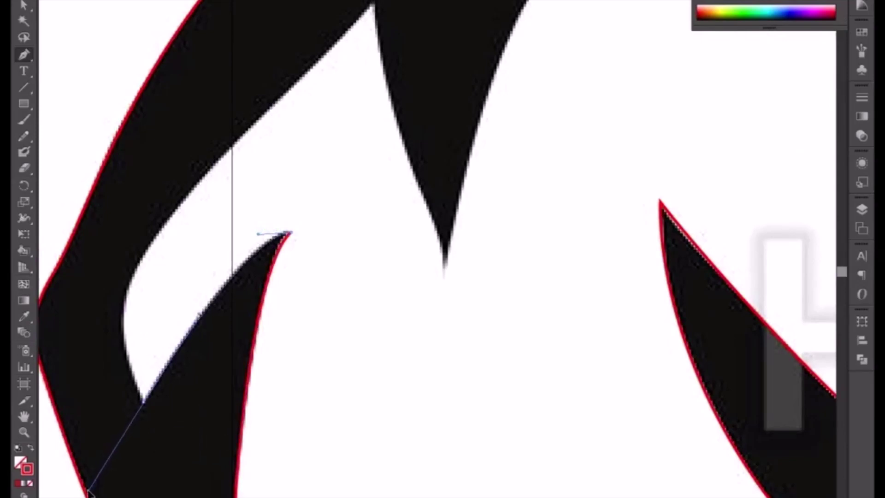
{"action": "key", "text": "ctrl+z"}
{"action": "left_click_drag", "start_coordinate": [143, 401], "coordinate": [117, 331]}
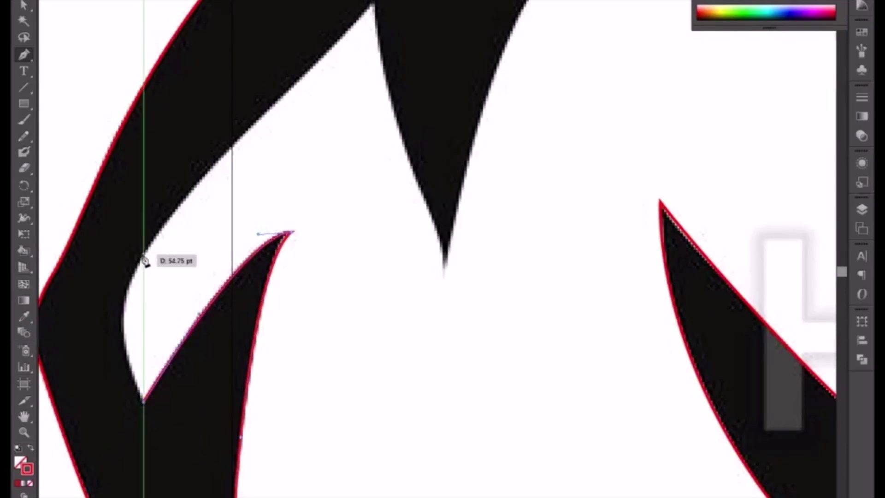
{"action": "mouse_move", "coordinate": [143, 255]}
{"action": "left_mouse_down"}
{"action": "mouse_move", "coordinate": [191, 177]}
{"action": "mouse_move", "coordinate": [189, 196]}
{"action": "left_mouse_up"}
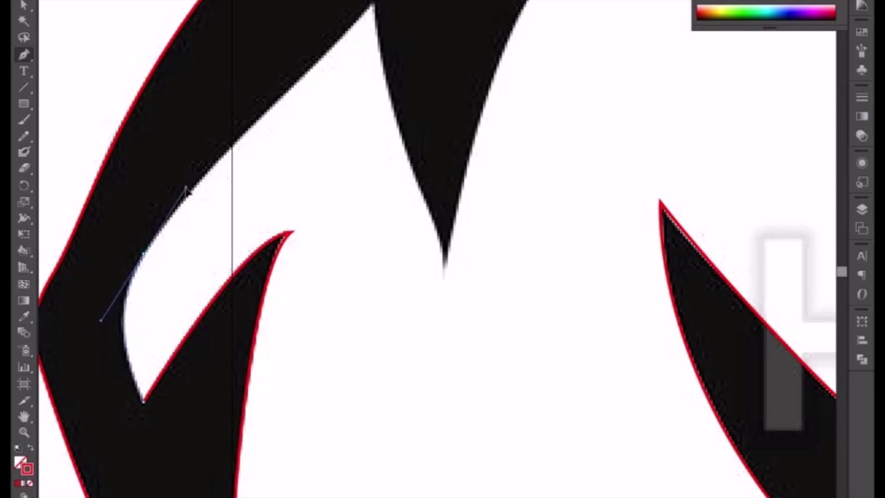
{"action": "mouse_move", "coordinate": [441, 267]}
{"action": "left_mouse_down"}
{"action": "mouse_move", "coordinate": [375, 473]}
{"action": "mouse_move", "coordinate": [376, 410]}
{"action": "left_mouse_up"}
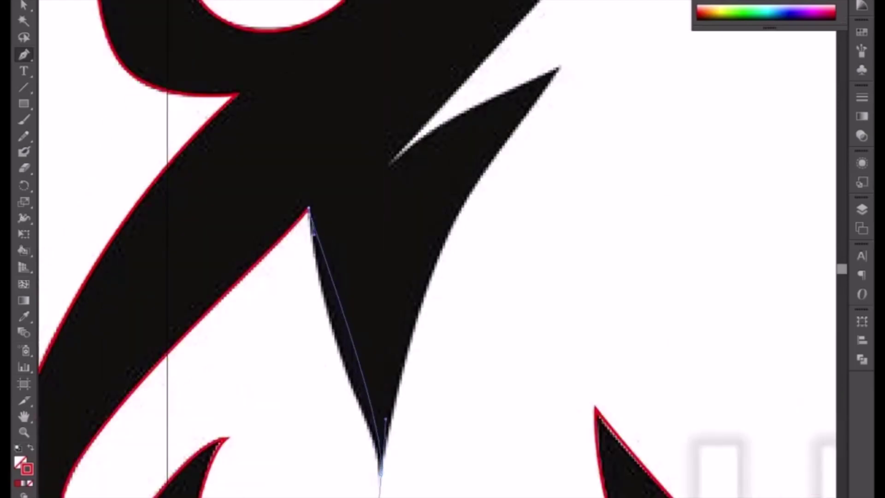
{"action": "left_click", "coordinate": [309, 210]}
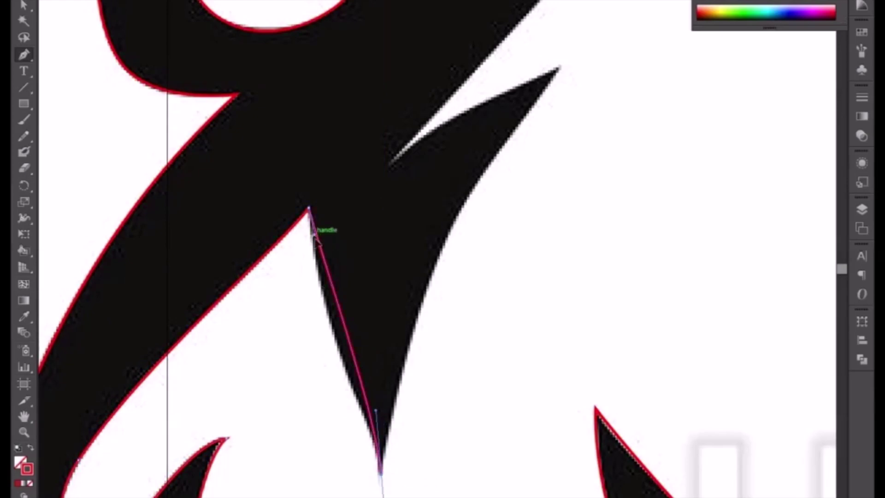
Trace and close the pointed spike along its left edge, bottom and upper tip, then zoom out.
{"action": "left_click_drag", "start_coordinate": [314, 237], "coordinate": [318, 346]}
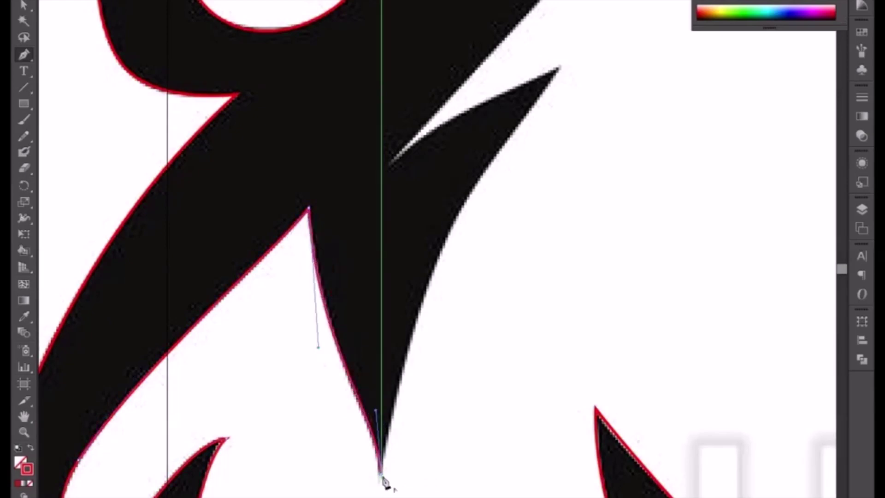
{"action": "left_click_drag", "start_coordinate": [376, 409], "coordinate": [416, 208]}
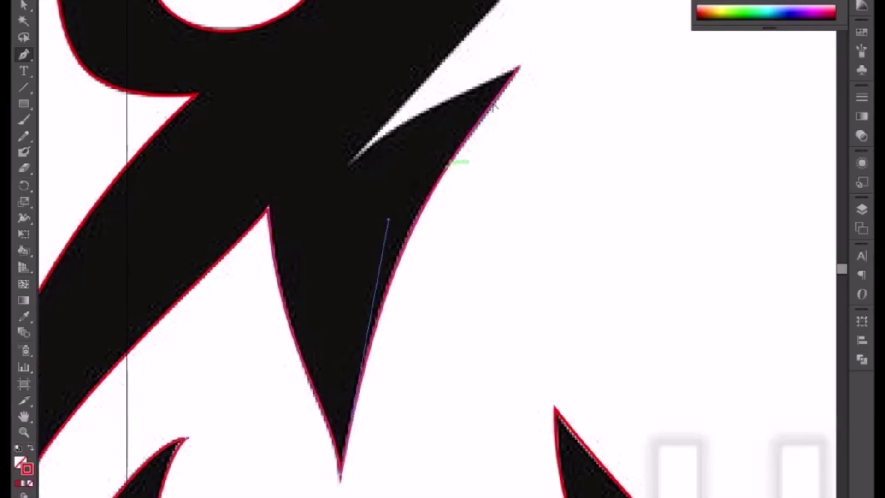
{"action": "left_click", "coordinate": [517, 68]}
{"action": "mouse_move", "coordinate": [394, 187]}
{"action": "left_mouse_down"}
{"action": "mouse_move", "coordinate": [322, 403]}
{"action": "mouse_move", "coordinate": [272, 456]}
{"action": "mouse_move", "coordinate": [302, 406]}
{"action": "left_mouse_up"}
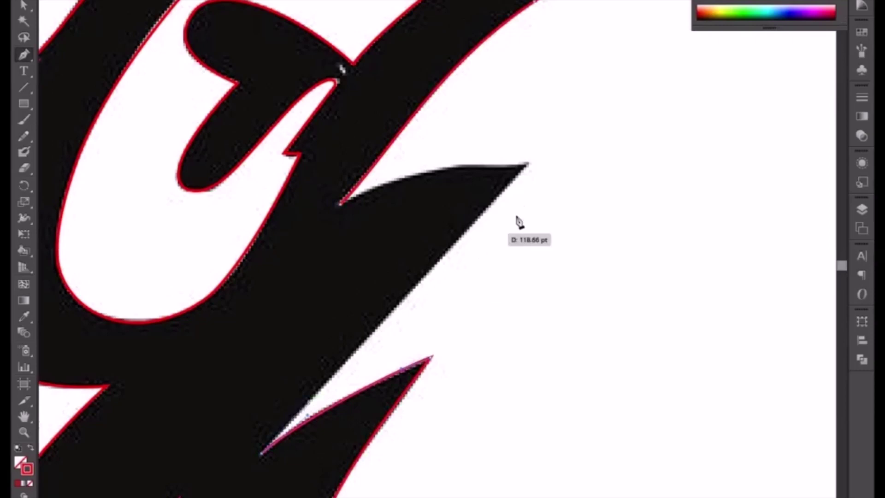
{"action": "left_click_drag", "start_coordinate": [546, 147], "coordinate": [504, 158]}
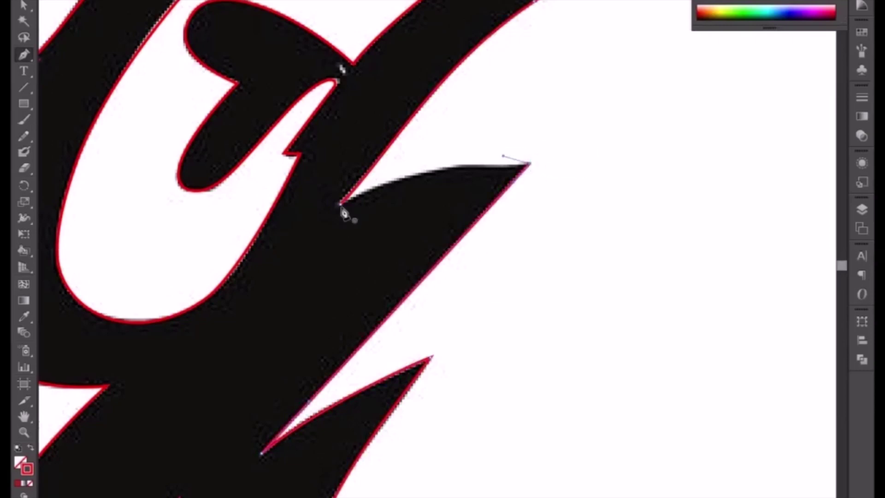
{"action": "left_click_drag", "start_coordinate": [341, 205], "coordinate": [281, 249]}
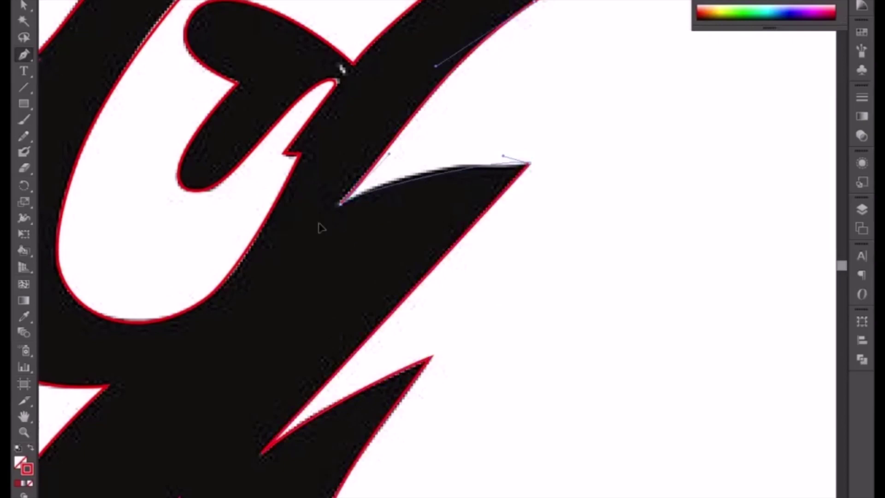
{"action": "left_click", "coordinate": [494, 163]}
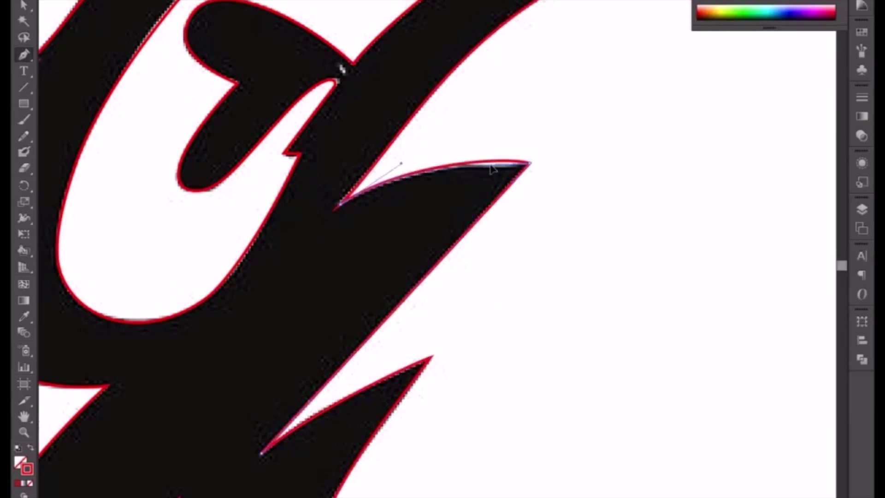
{"action": "key", "text": "ctrl+minus"}
{"action": "key", "text": "ctrl+minus"}
{"action": "key", "text": "ctrl+minus"}
{"action": "key", "text": "ctrl+minus"}
{"action": "key", "text": "ctrl+minus"}
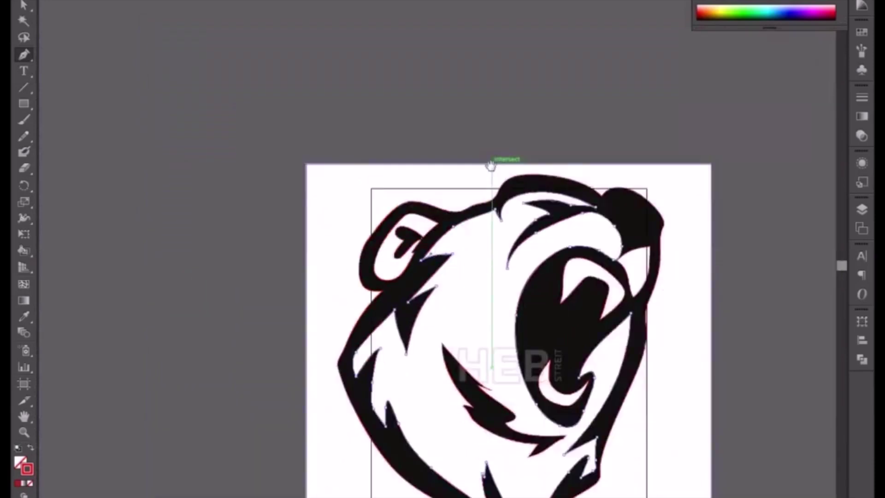
Fill the cheek stroke with black using the Eyedropper.
{"action": "scroll", "coordinate": [598, 319], "scroll_direction": "right", "scroll_amount": 5}
{"action": "scroll", "coordinate": [598, 319], "scroll_direction": "down", "scroll_amount": 2}
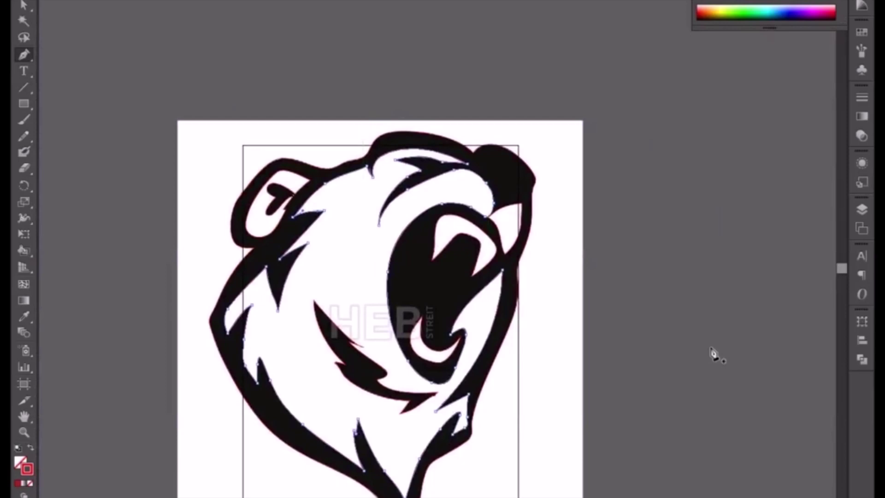
{"action": "key", "text": "v"}
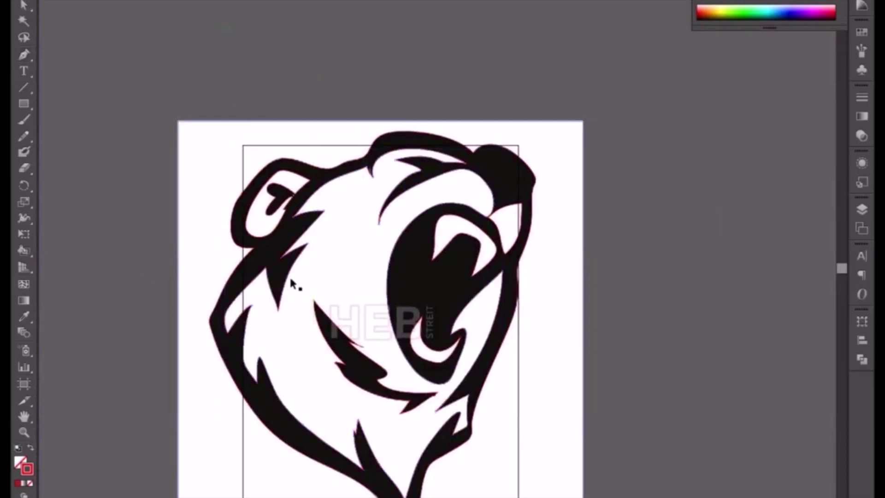
{"action": "left_click", "coordinate": [360, 358]}
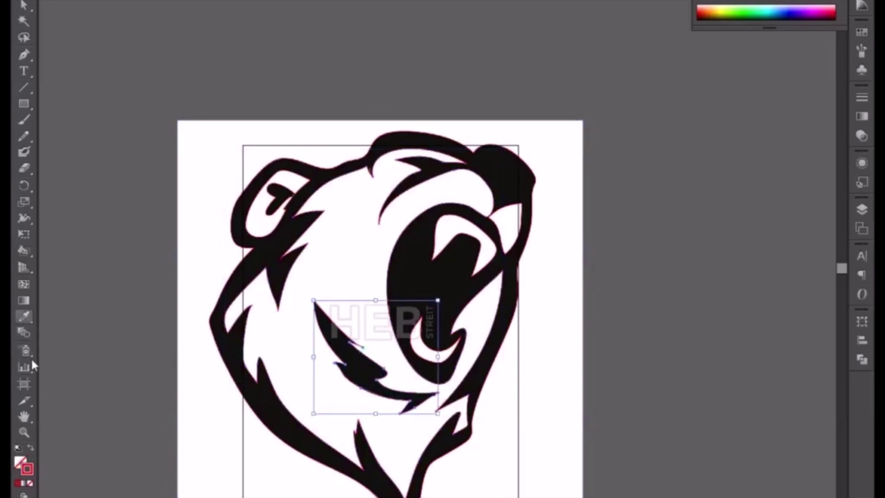
{"action": "left_click", "coordinate": [24, 317]}
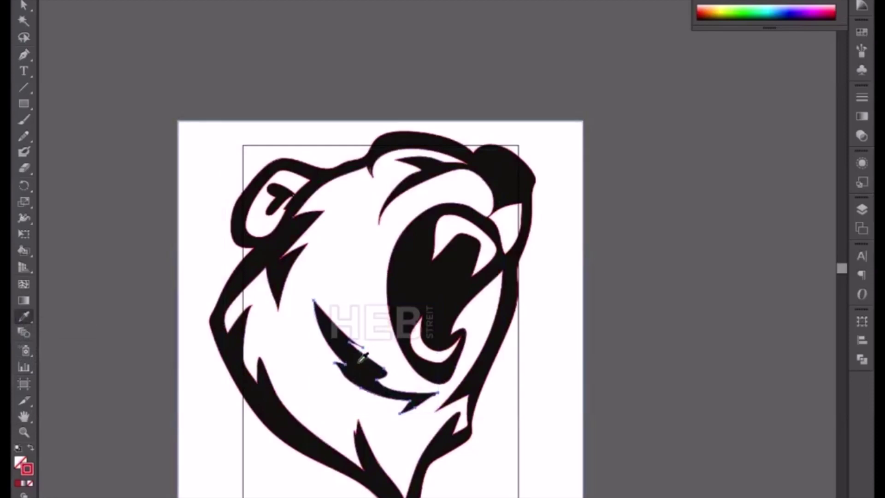
{"action": "left_click", "coordinate": [361, 359]}
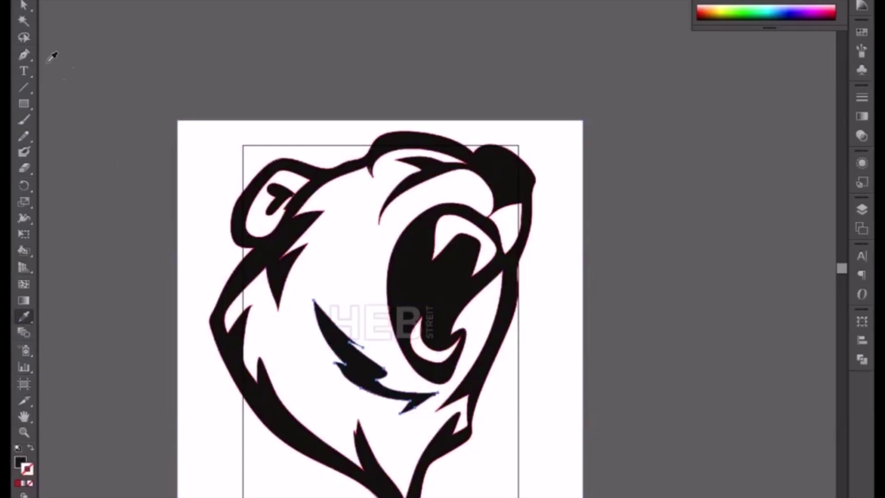
Sample black onto the inner mouth and upper tooth, then undo to keep the teeth white.
{"action": "left_click", "coordinate": [23, 4]}
{"action": "left_click", "coordinate": [431, 340]}
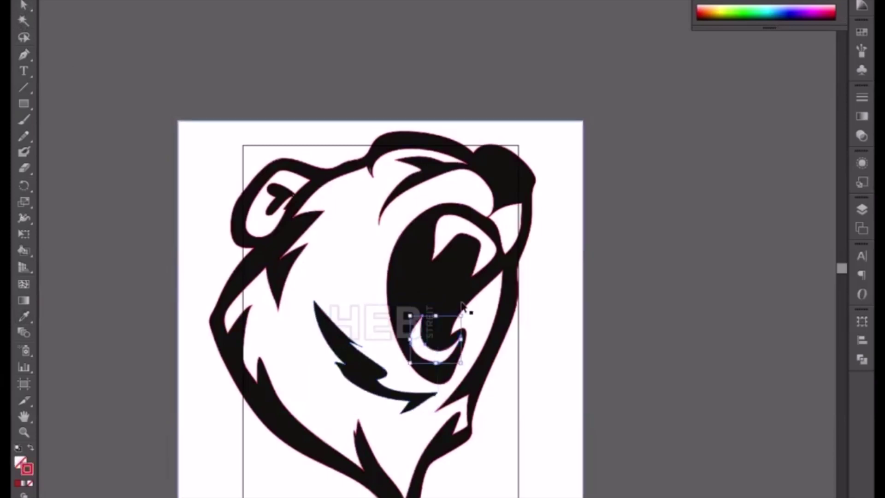
{"action": "left_click", "coordinate": [479, 260], "text": "shift"}
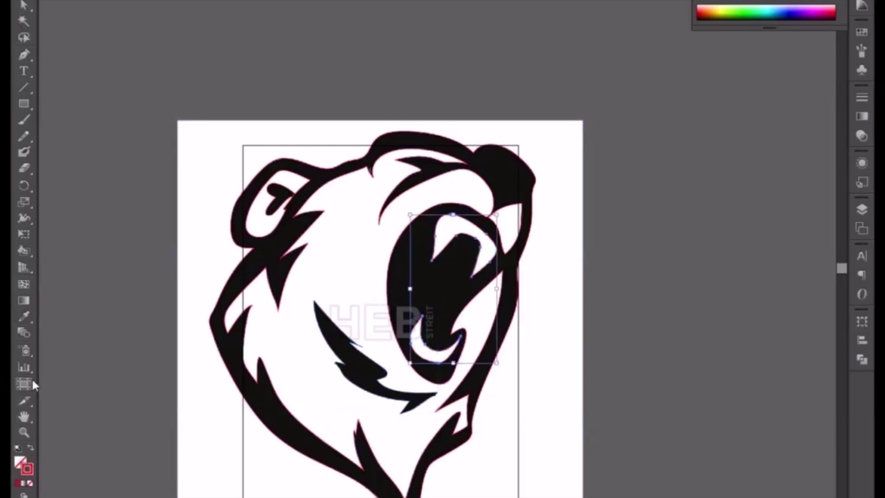
{"action": "left_click", "coordinate": [24, 317]}
{"action": "left_click", "coordinate": [450, 271]}
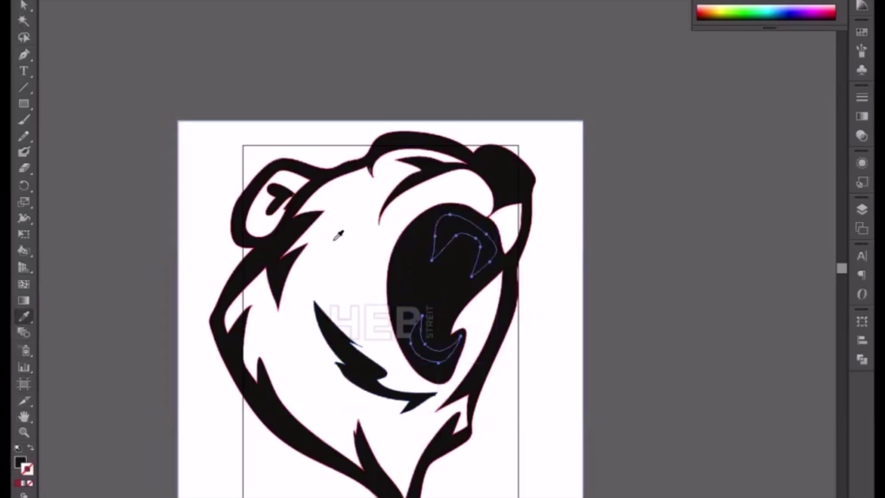
{"action": "key", "text": "ctrl+z"}
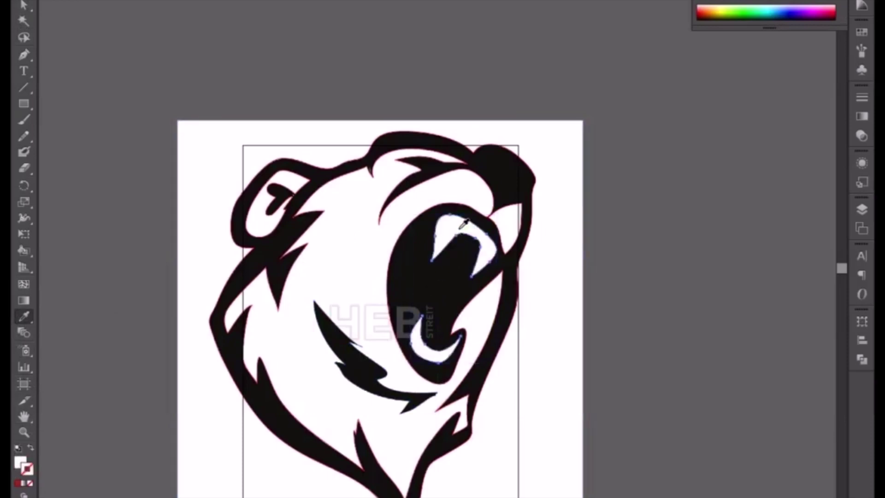
{"action": "key", "text": "v"}
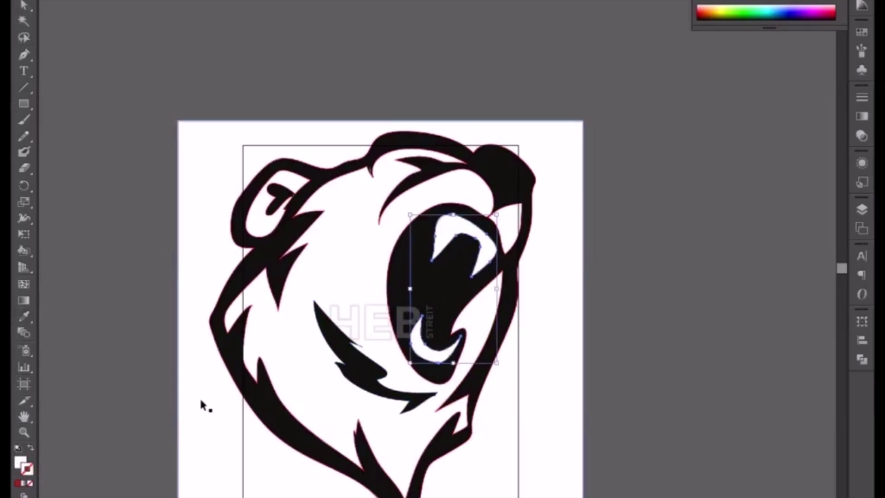
{"action": "left_click", "coordinate": [388, 301]}
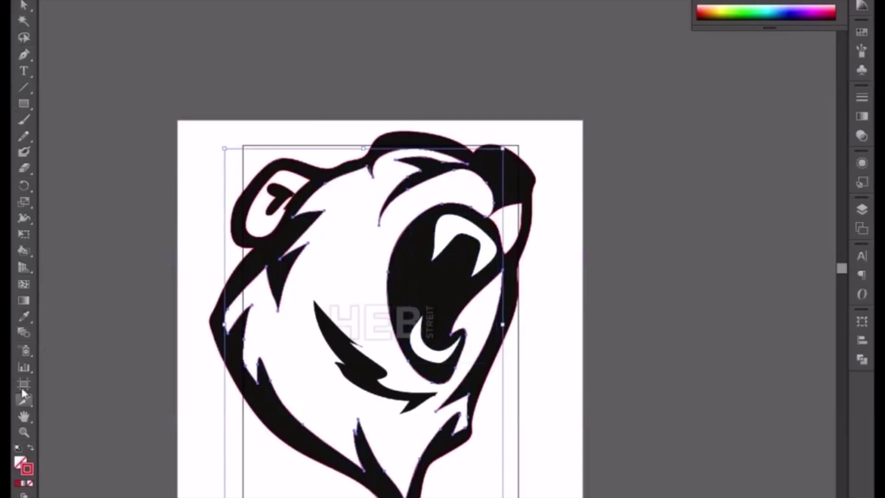
Fill the small snout shape with black sampled from the mouth area.
{"action": "left_click", "coordinate": [24, 317]}
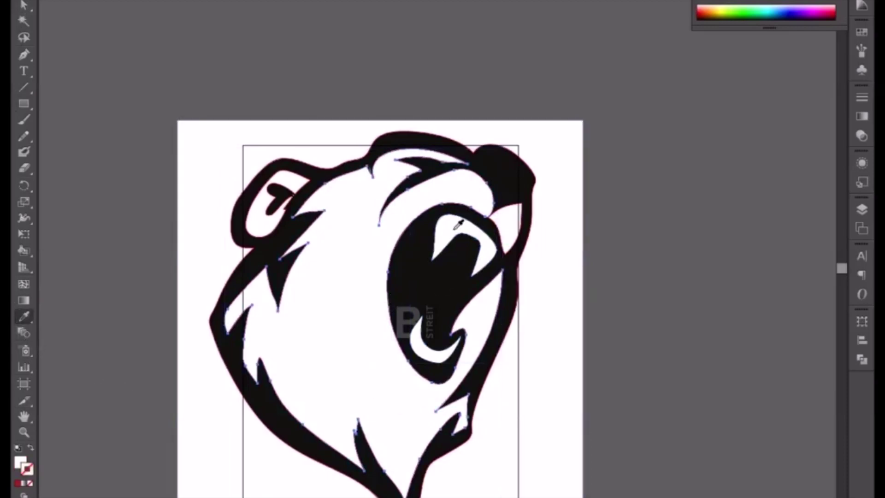
{"action": "key", "text": "v"}
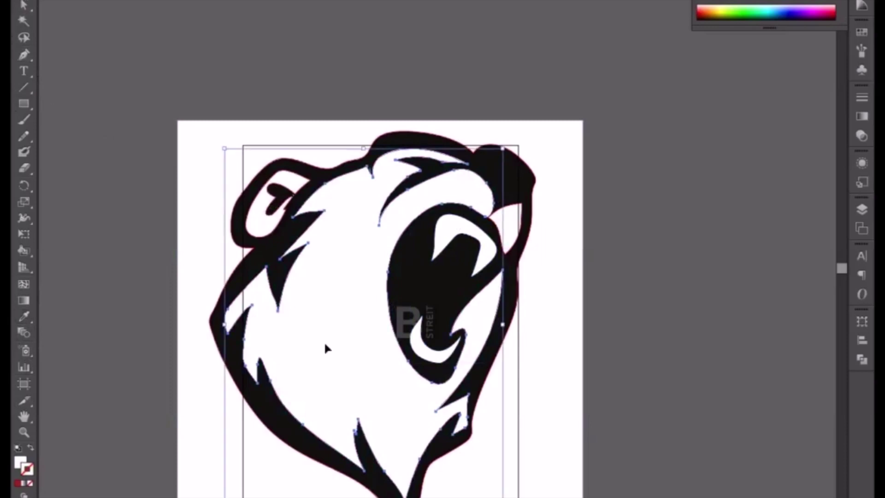
{"action": "left_click", "coordinate": [249, 221]}
{"action": "left_click", "coordinate": [510, 337]}
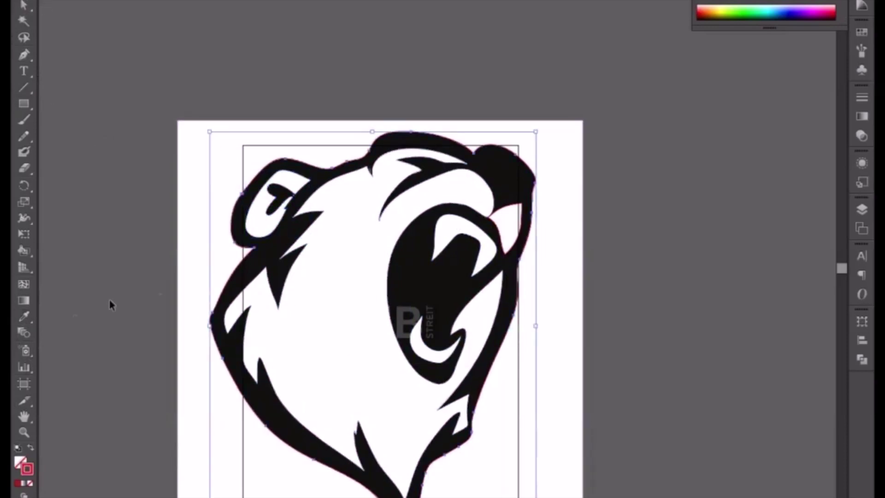
{"action": "left_click", "coordinate": [25, 319]}
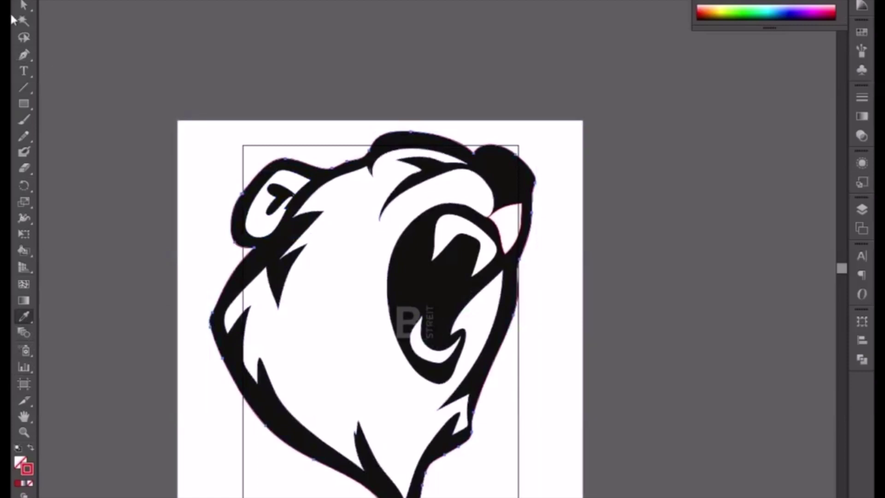
{"action": "left_click", "coordinate": [23, 5]}
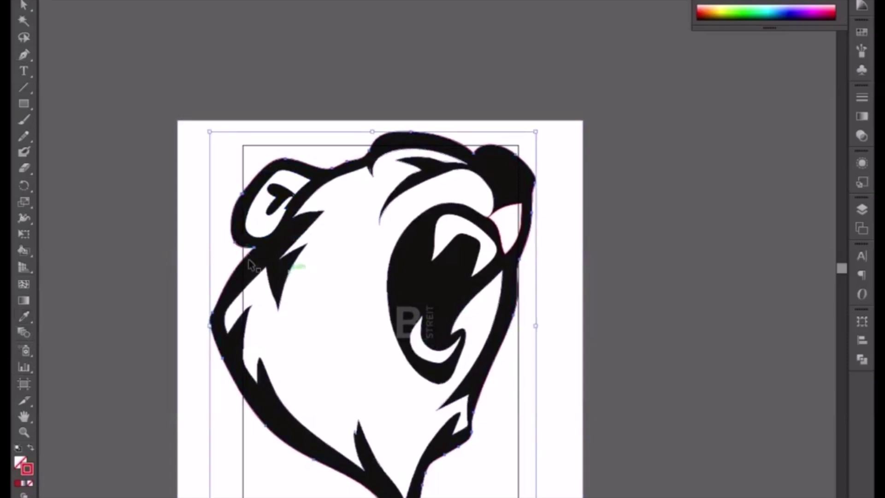
{"action": "left_click", "coordinate": [24, 317]}
{"action": "left_click", "coordinate": [439, 298]}
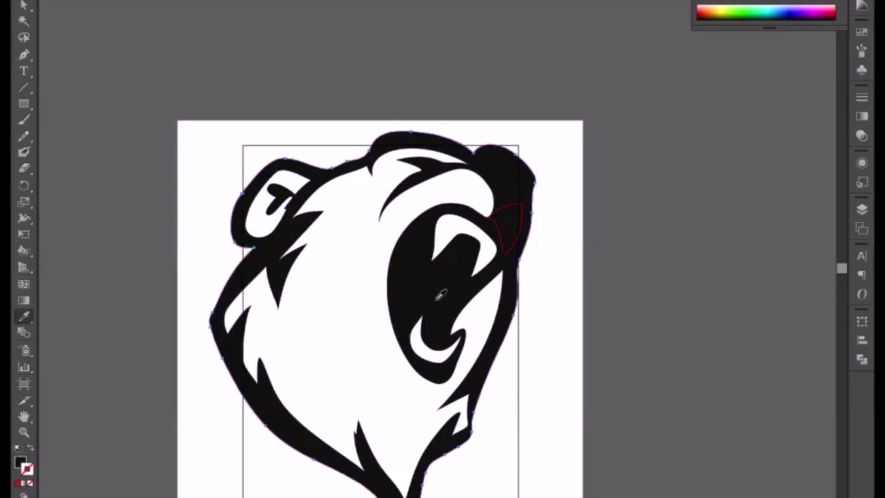
{"action": "left_click", "coordinate": [23, 6]}
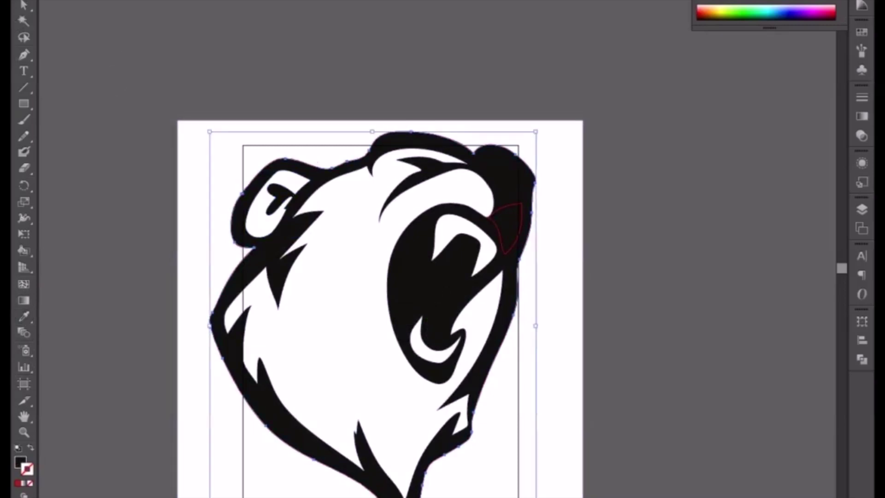
{"action": "left_click", "coordinate": [507, 232]}
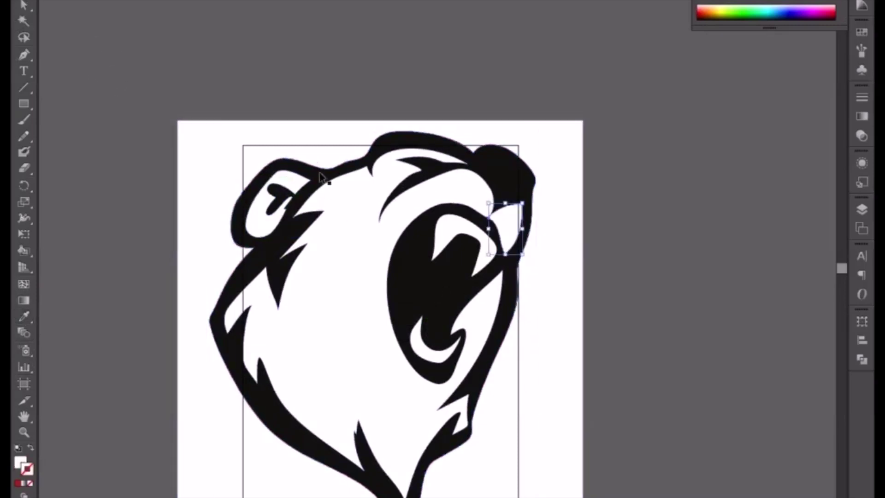
Select the cheek stroke among the bear parts and delete it.
{"action": "left_click", "coordinate": [339, 224]}
{"action": "key", "text": "a"}
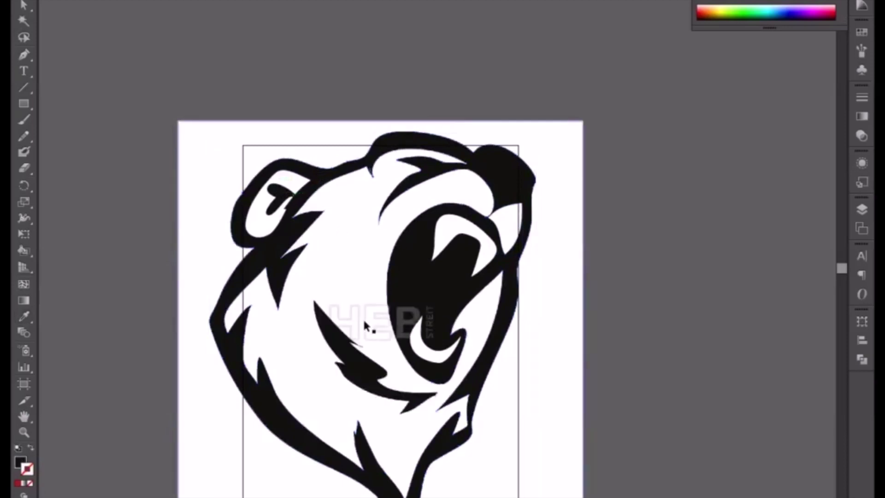
{"action": "left_click", "coordinate": [357, 346]}
{"action": "key", "text": "a"}
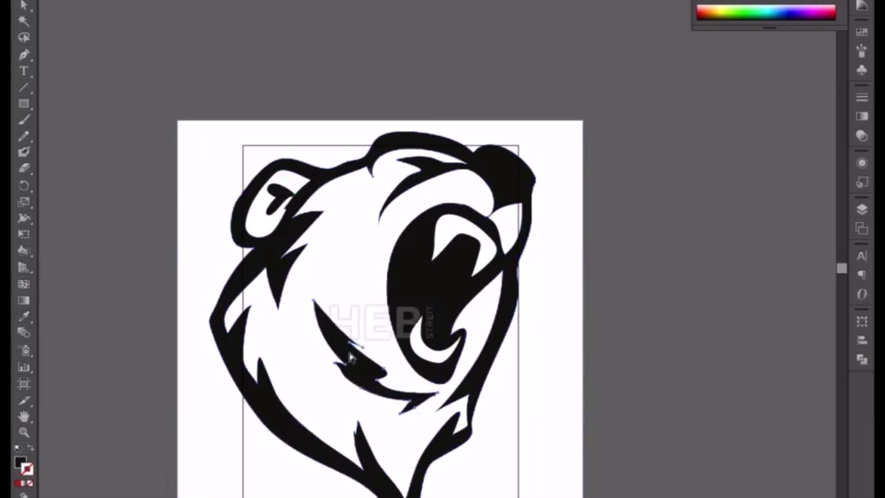
{"action": "left_click", "coordinate": [451, 302]}
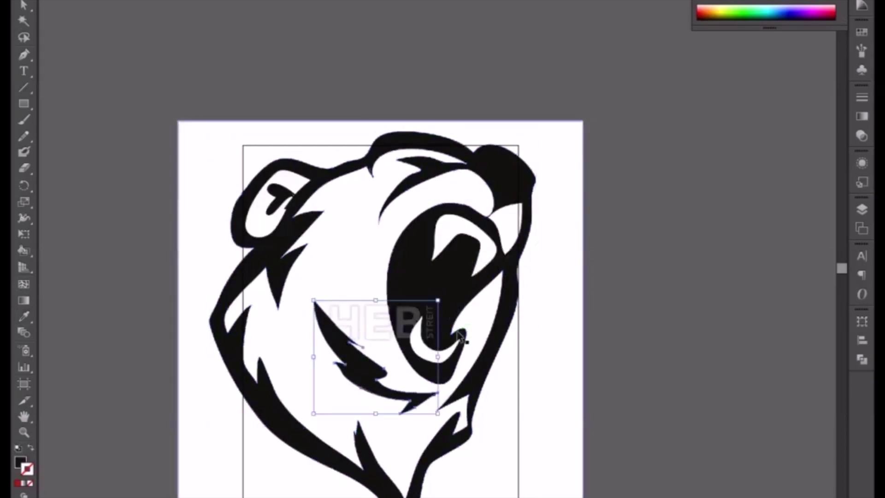
{"action": "key", "text": "Delete"}
Select the inner mouth shape together with the ear interior shape.
{"action": "left_click", "coordinate": [438, 351]}
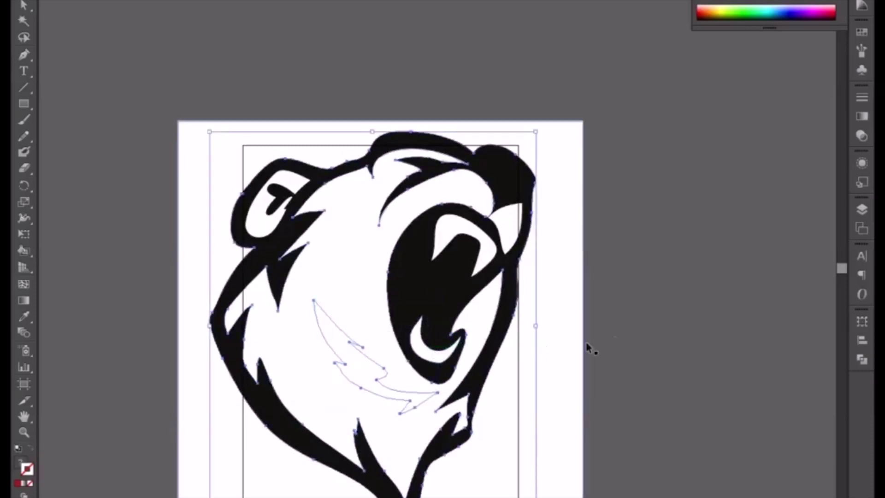
{"action": "left_click", "coordinate": [431, 349]}
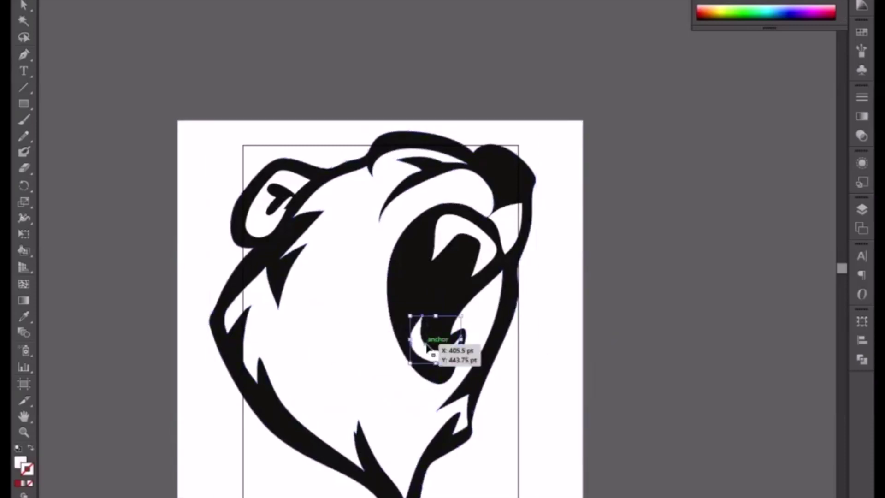
{"action": "left_click", "coordinate": [283, 224], "text": "shift"}
Use Arrange > Bring to Front on the selected mouth and ear interior shapes, then deselect.
{"action": "right_click", "coordinate": [283, 224]}
{"action": "mouse_move", "coordinate": [352, 397]}
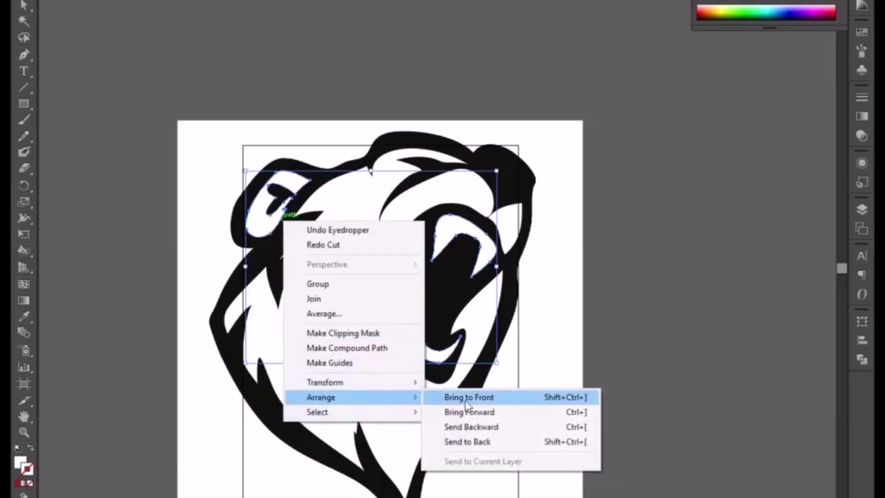
{"action": "left_click", "coordinate": [468, 398]}
{"action": "left_click", "coordinate": [490, 396]}
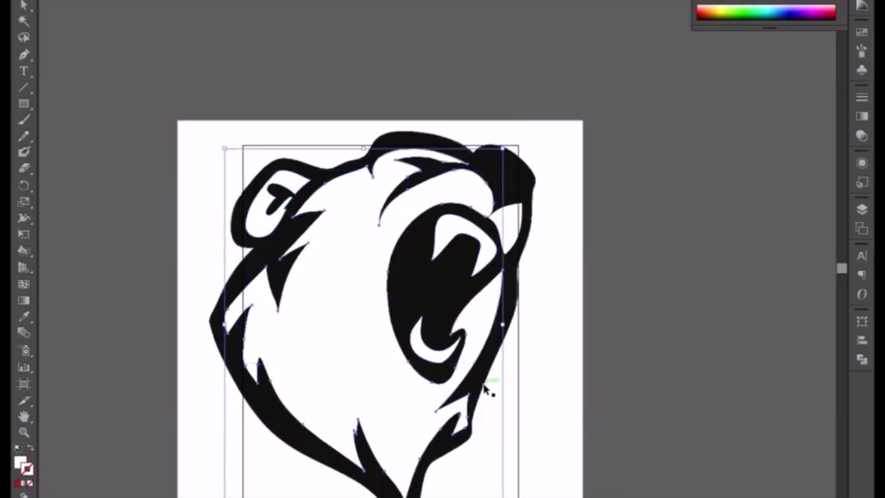
{"action": "left_click", "coordinate": [485, 389]}
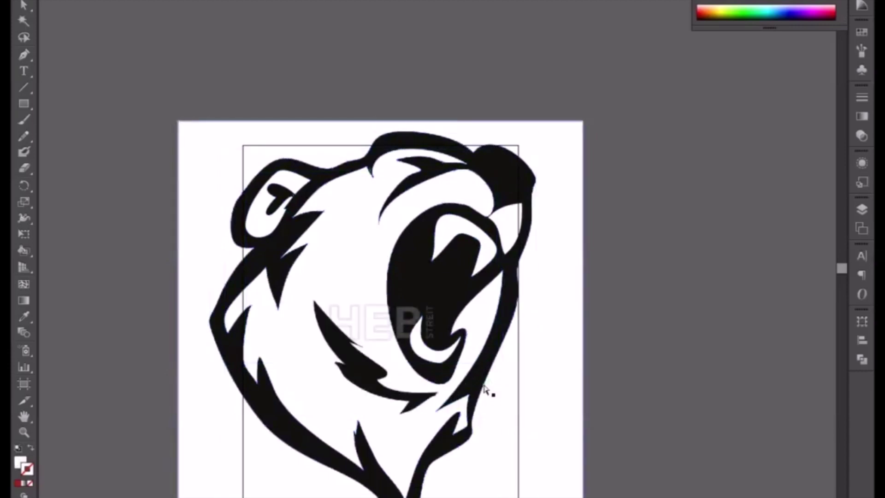
{"action": "left_click", "coordinate": [485, 389]}
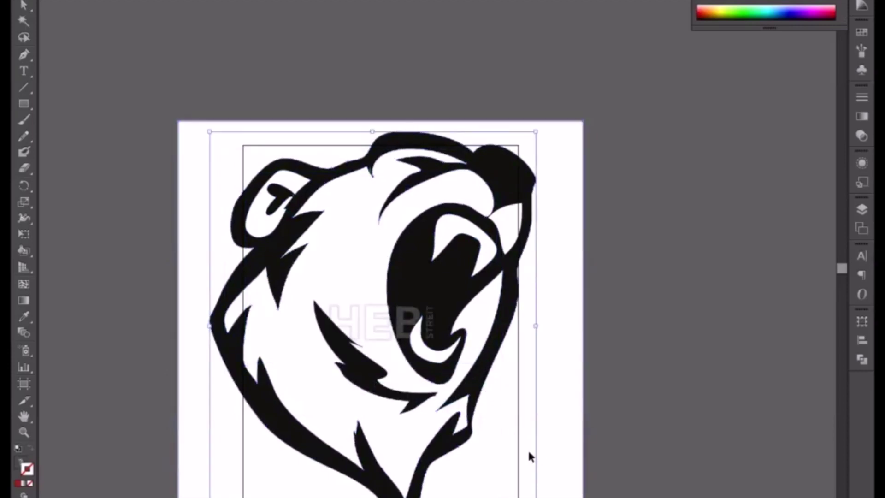
{"action": "left_click", "coordinate": [479, 437]}
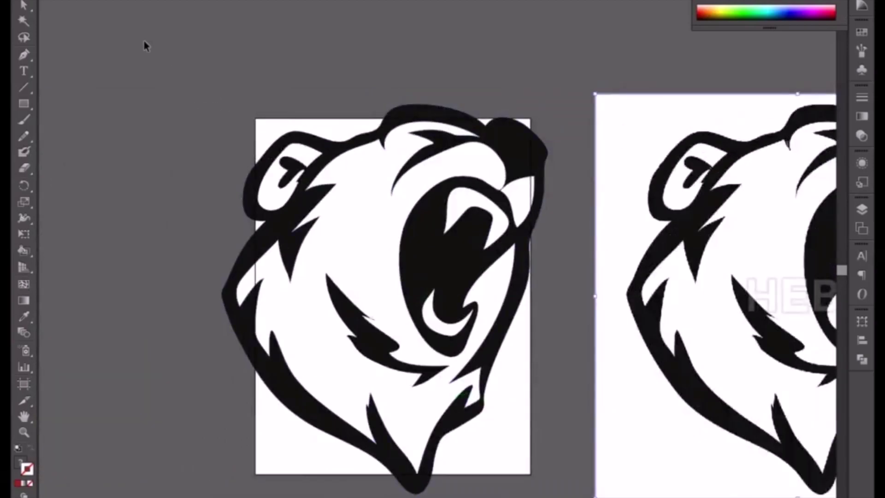
Scale the whole traced bear down to sit inside its artboard, then zoom in to check it.
{"action": "left_click_drag", "start_coordinate": [145, 44], "coordinate": [534, 487]}
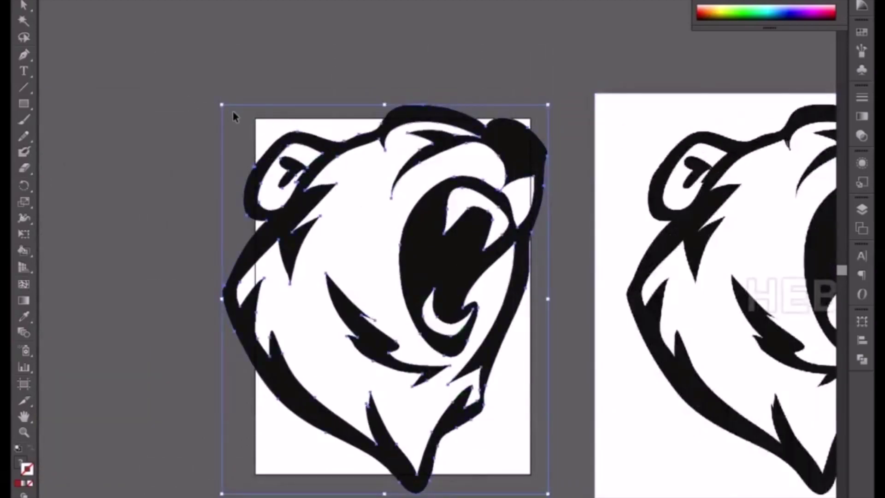
{"action": "left_click_drag", "start_coordinate": [220, 102], "coordinate": [266, 202]}
{"action": "left_click", "coordinate": [533, 310]}
{"action": "left_click_drag", "start_coordinate": [532, 309], "coordinate": [483, 249]}
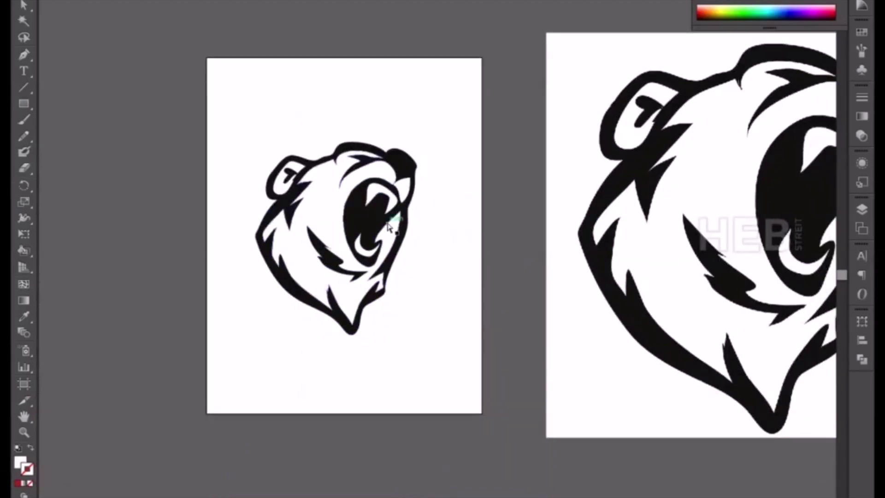
{"action": "key", "text": "ctrl+plus"}
{"action": "left_click", "coordinate": [357, 164]}
{"action": "double_click", "coordinate": [357, 163]}
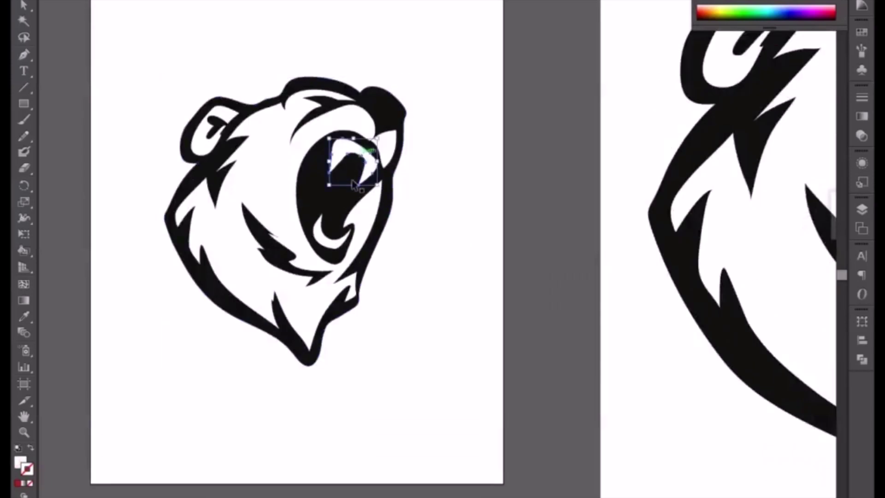
{"action": "left_click", "coordinate": [304, 194]}
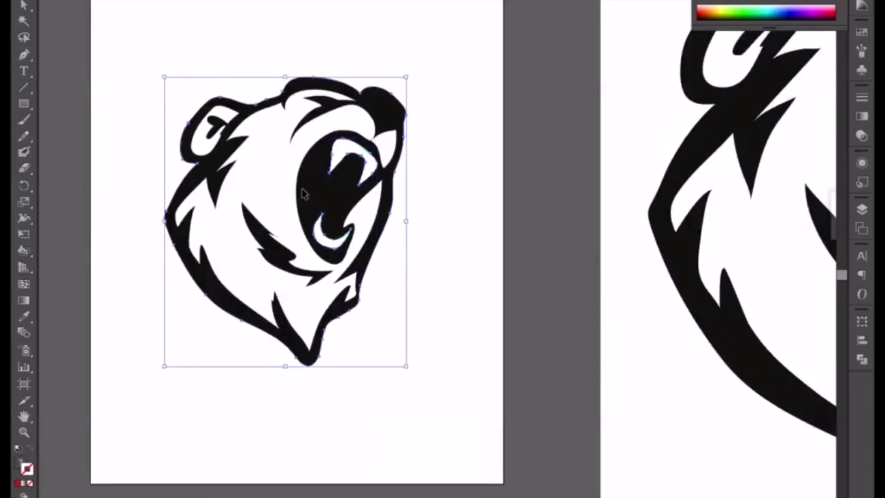
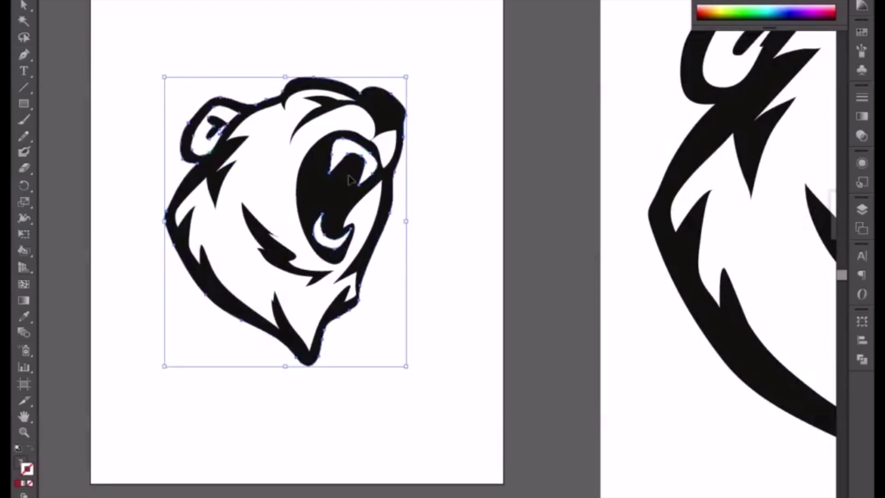
Apply Pathfinder Minus Front to the bear artwork.
{"action": "left_click", "coordinate": [862, 359]}
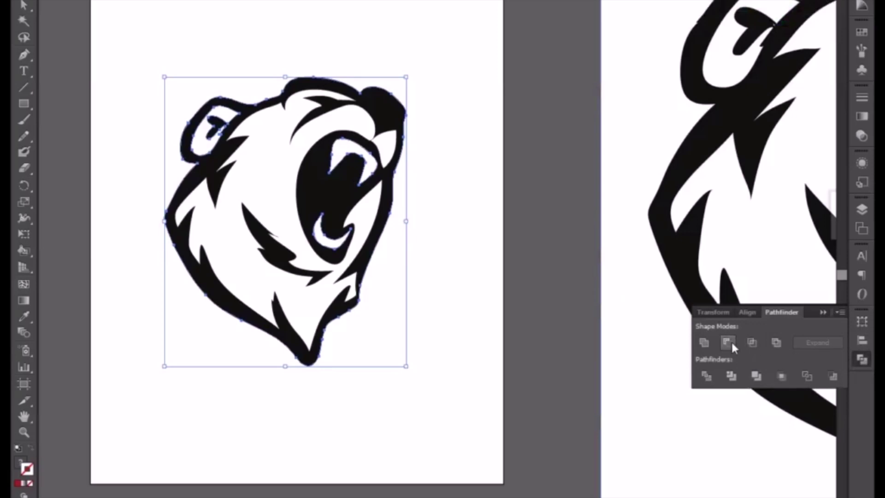
{"action": "left_click", "coordinate": [731, 341]}
{"action": "left_click", "coordinate": [340, 328]}
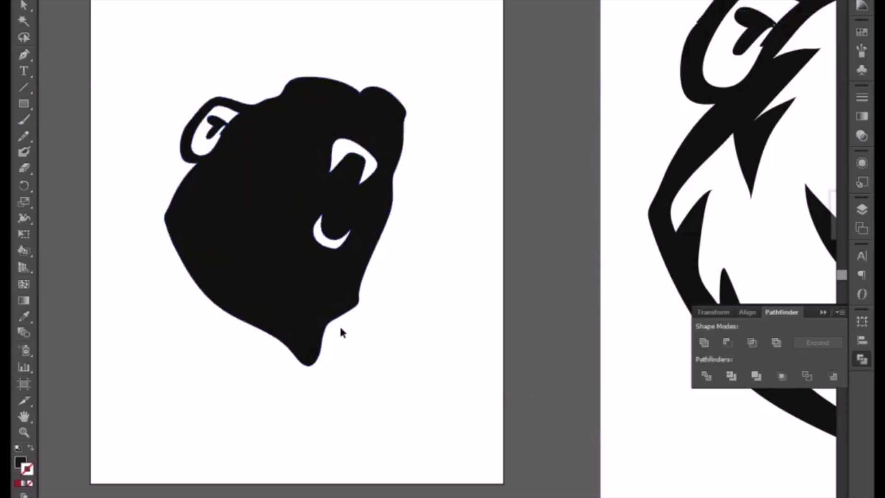
Send the black bear silhouette behind the line art with Arrange > Send to Back.
{"action": "left_click", "coordinate": [318, 309]}
{"action": "right_click", "coordinate": [320, 305]}
{"action": "mouse_move", "coordinate": [356, 416]}
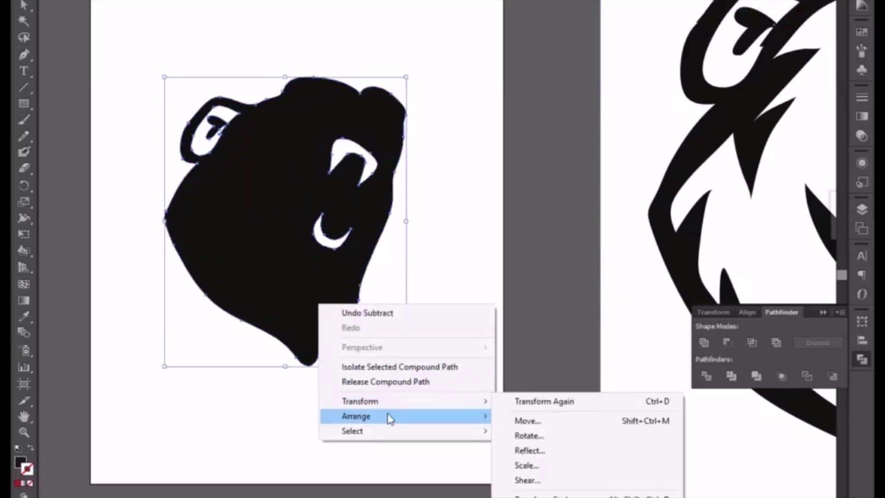
{"action": "left_click", "coordinate": [550, 464]}
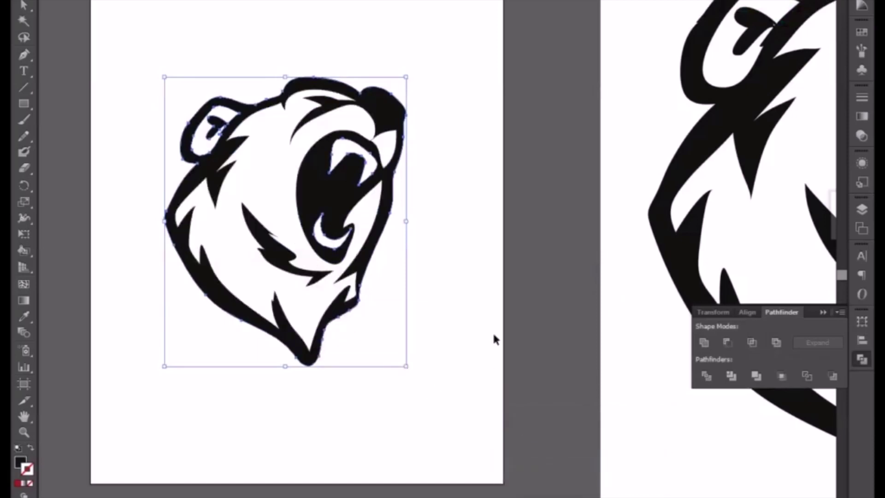
{"action": "left_click", "coordinate": [493, 331]}
Move the whole bear off the artboard onto the pasteboard.
{"action": "left_click_drag", "start_coordinate": [331, 105], "coordinate": [642, 449]}
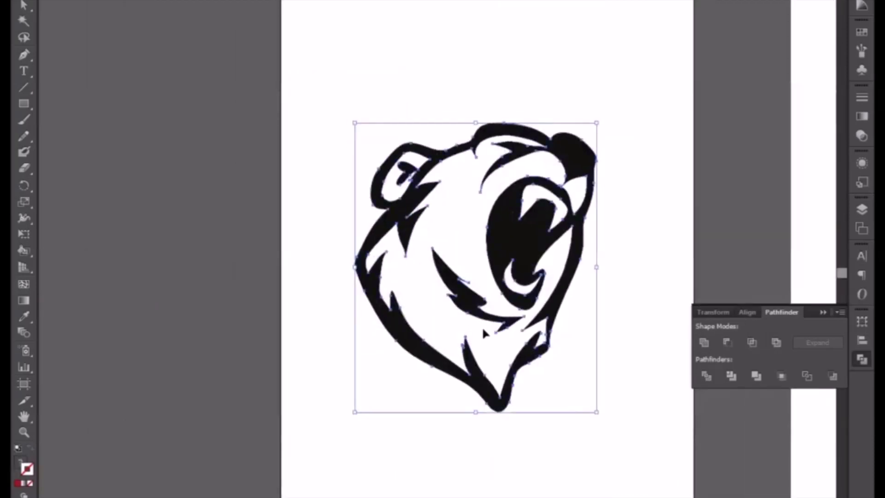
{"action": "left_click_drag", "start_coordinate": [414, 272], "coordinate": [58, 273]}
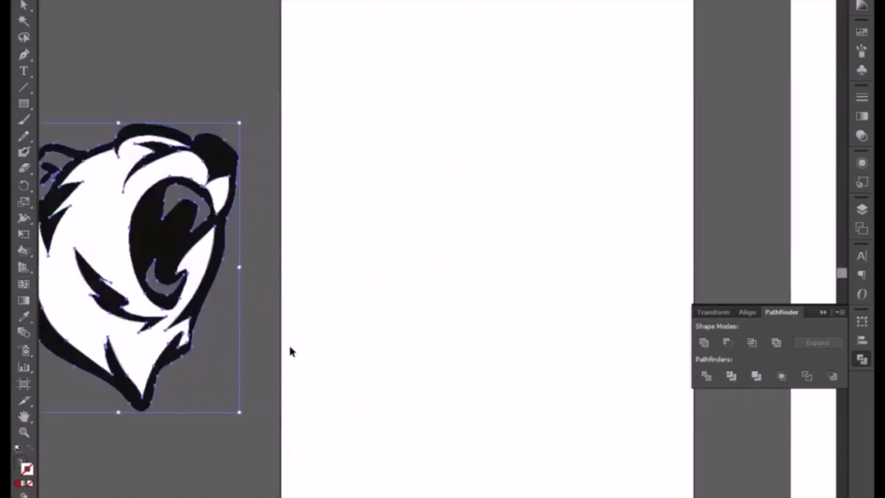
{"action": "left_click", "coordinate": [322, 345]}
{"action": "left_click_drag", "start_coordinate": [358, 346], "coordinate": [509, 297]}
Subtract the white fill and white nose highlight from the bear using Minus Front.
{"action": "left_click", "coordinate": [285, 208]}
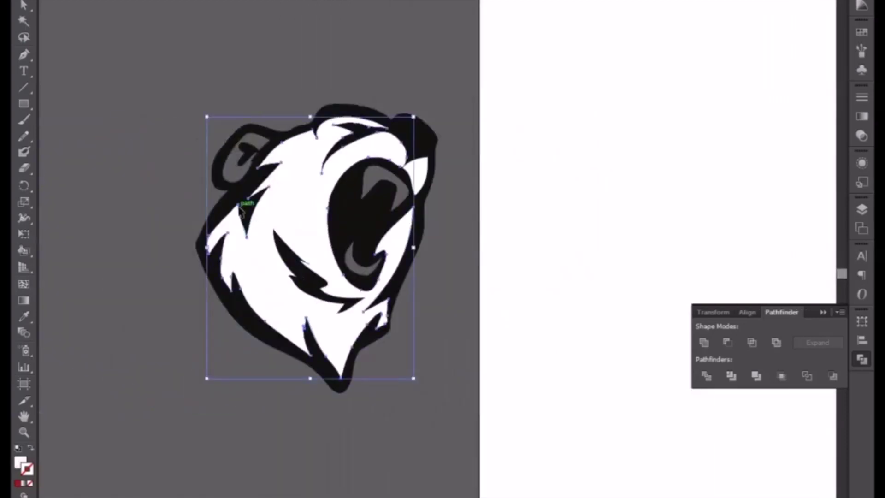
{"action": "left_click", "coordinate": [203, 249], "text": "shift"}
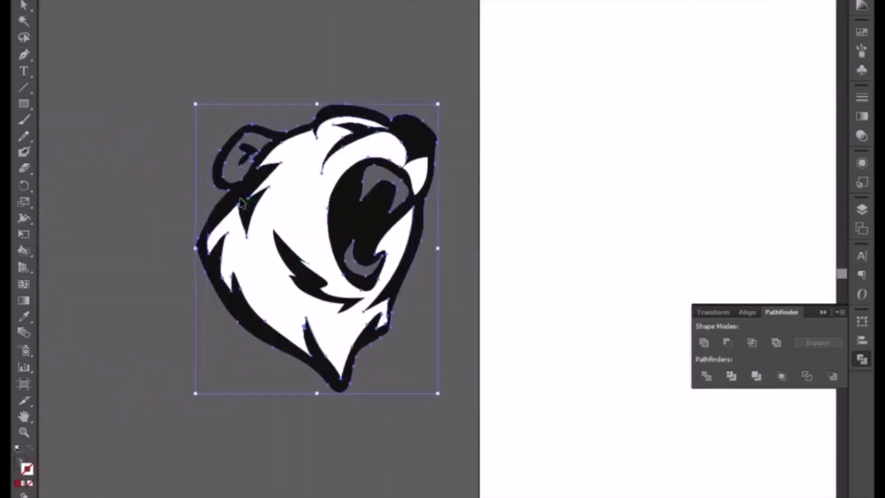
{"action": "left_click", "coordinate": [727, 342]}
{"action": "left_click", "coordinate": [417, 161]}
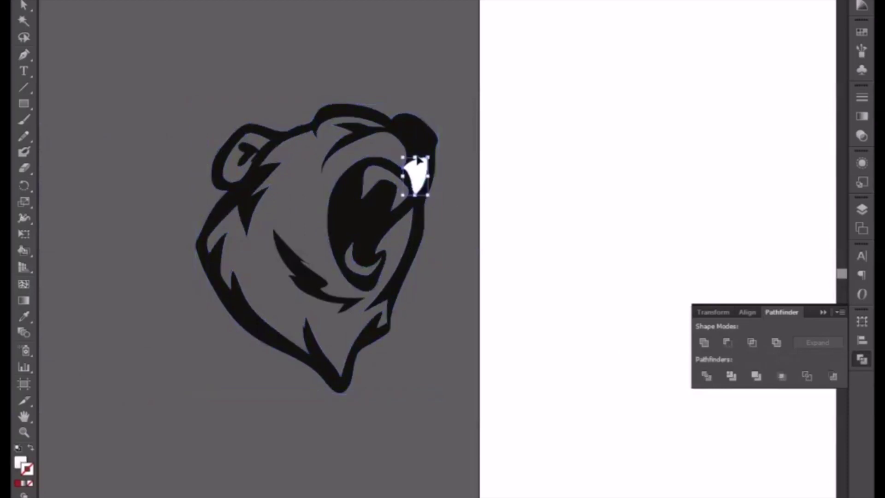
{"action": "left_click", "coordinate": [727, 342]}
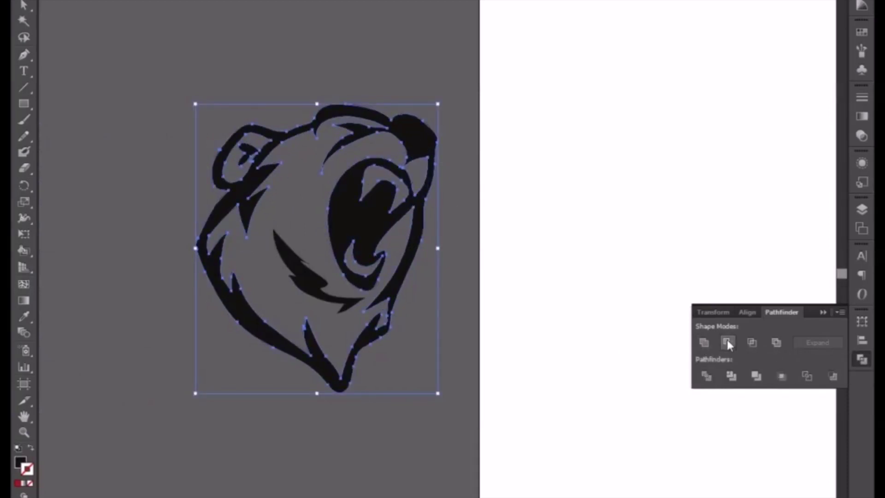
{"action": "left_click", "coordinate": [501, 228]}
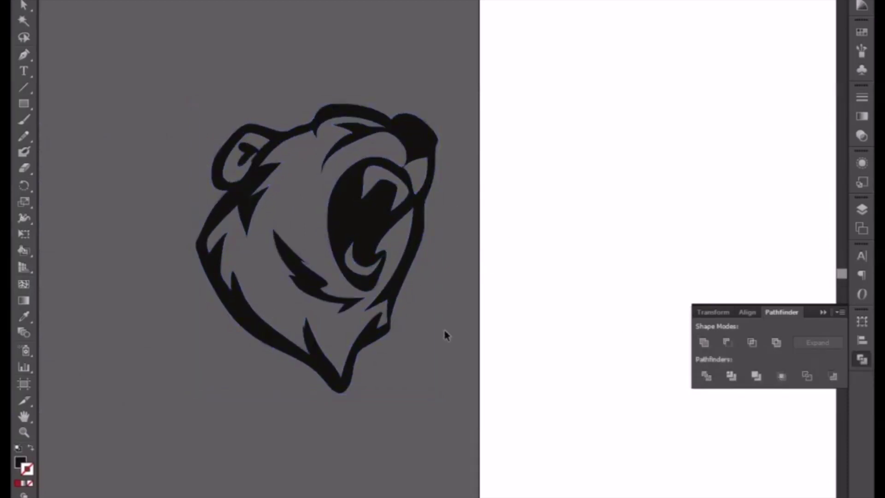
Place the hollow black bear in the middle of the blank artboard.
{"action": "key", "text": "ctrl+minus"}
{"action": "left_click_drag", "start_coordinate": [485, 392], "coordinate": [437, 390]}
{"action": "left_click_drag", "start_coordinate": [184, 129], "coordinate": [483, 447]}
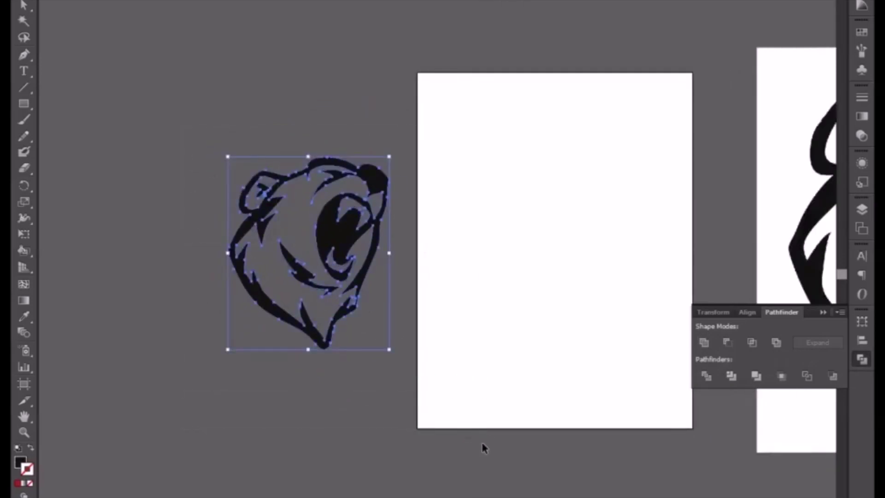
{"action": "left_click_drag", "start_coordinate": [330, 250], "coordinate": [583, 250]}
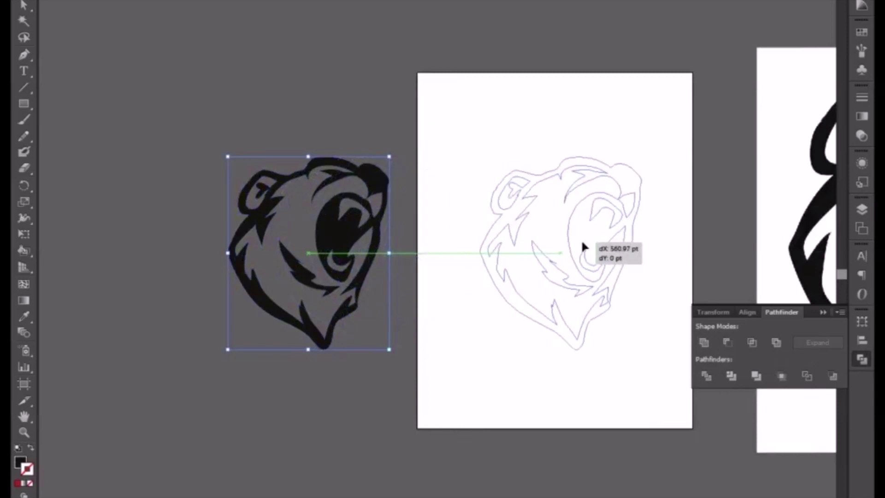
{"action": "left_click", "coordinate": [594, 415]}
{"action": "left_click_drag", "start_coordinate": [594, 415], "coordinate": [495, 406]}
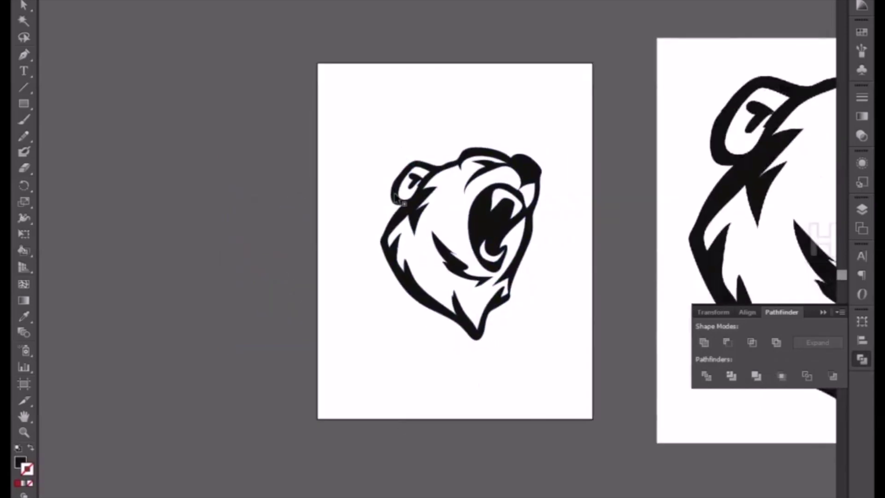